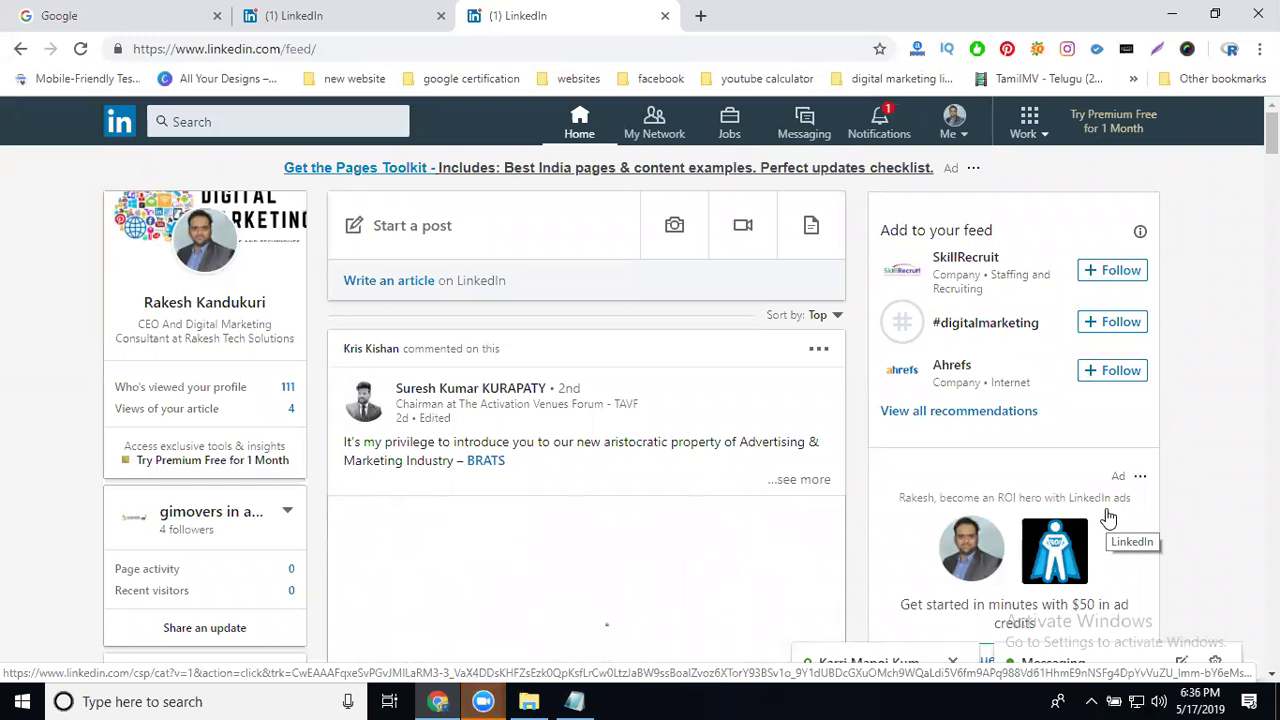
# Step: Launch Notepad from the Windows Run dialog using the 'notepad' history entry
pyautogui.press('super+r')
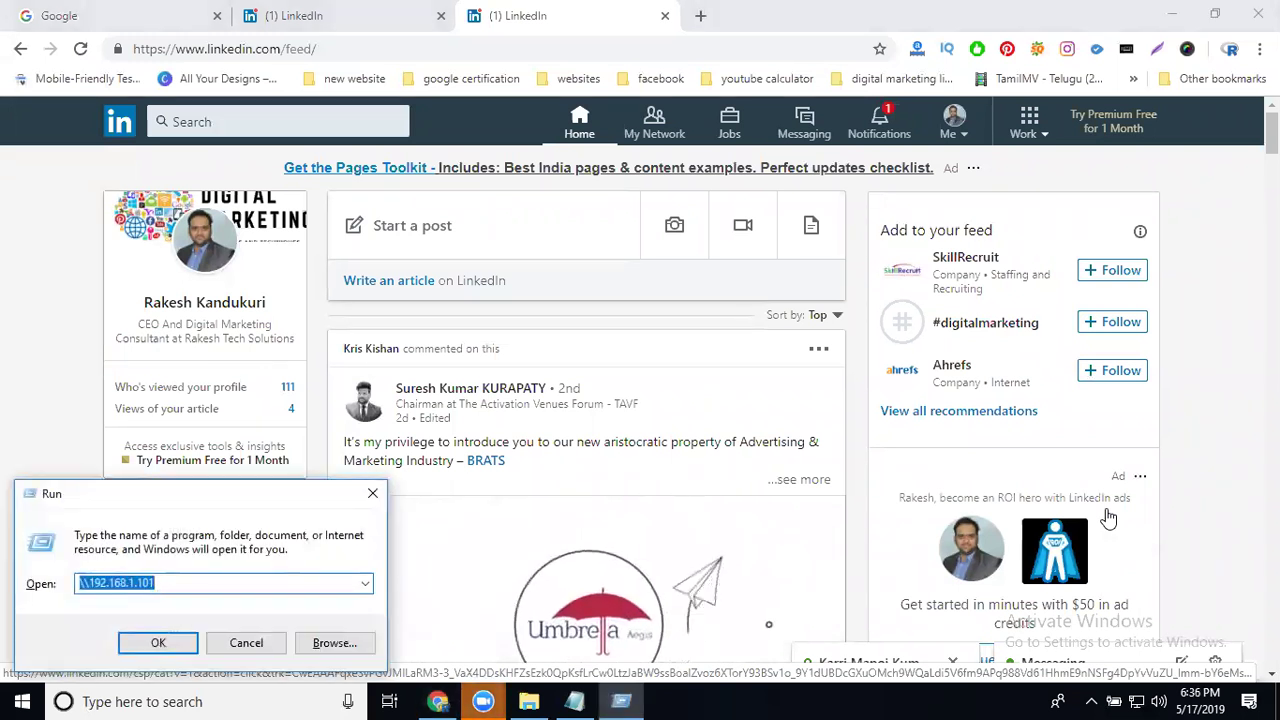
pyautogui.press('Down')
pyautogui.press('Down')
pyautogui.press('Down')
pyautogui.press('Down')
pyautogui.press('Down')
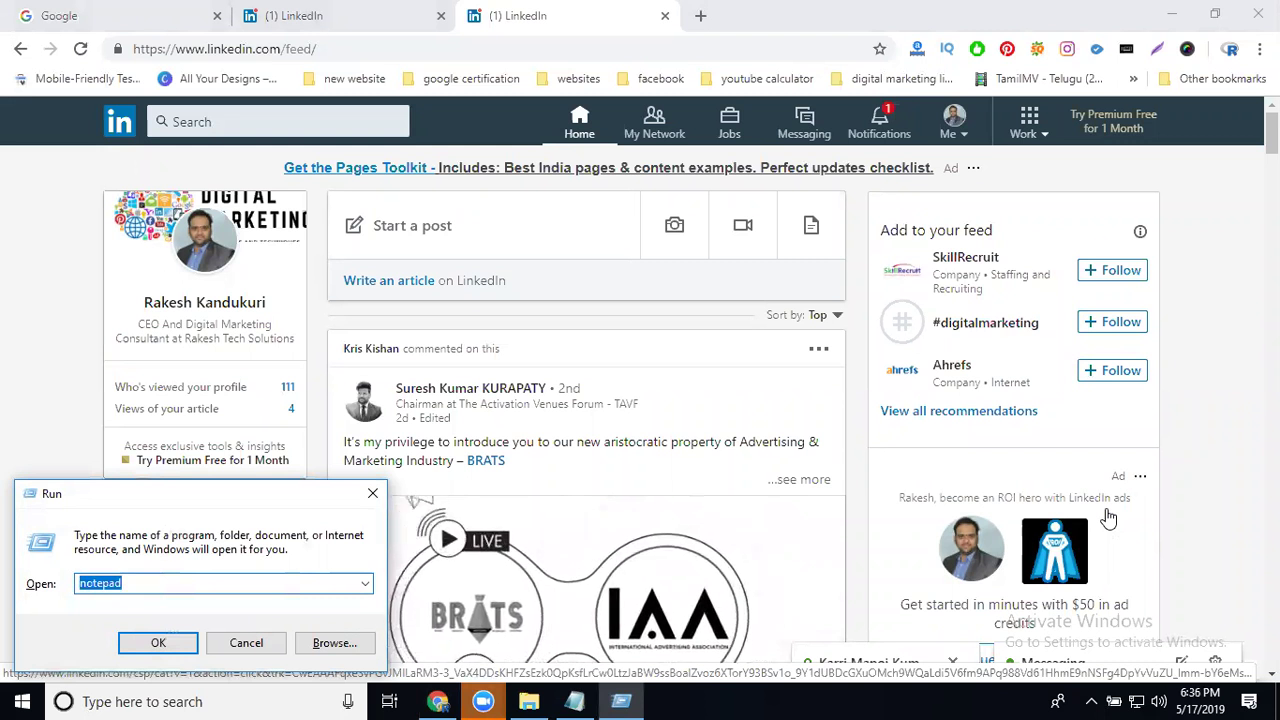
pyautogui.press('Return')
# Step: Note 'linkedin business page', 'company' and 'keyword' on separate lines in Notepad, then minimize it
pyautogui.write('l')
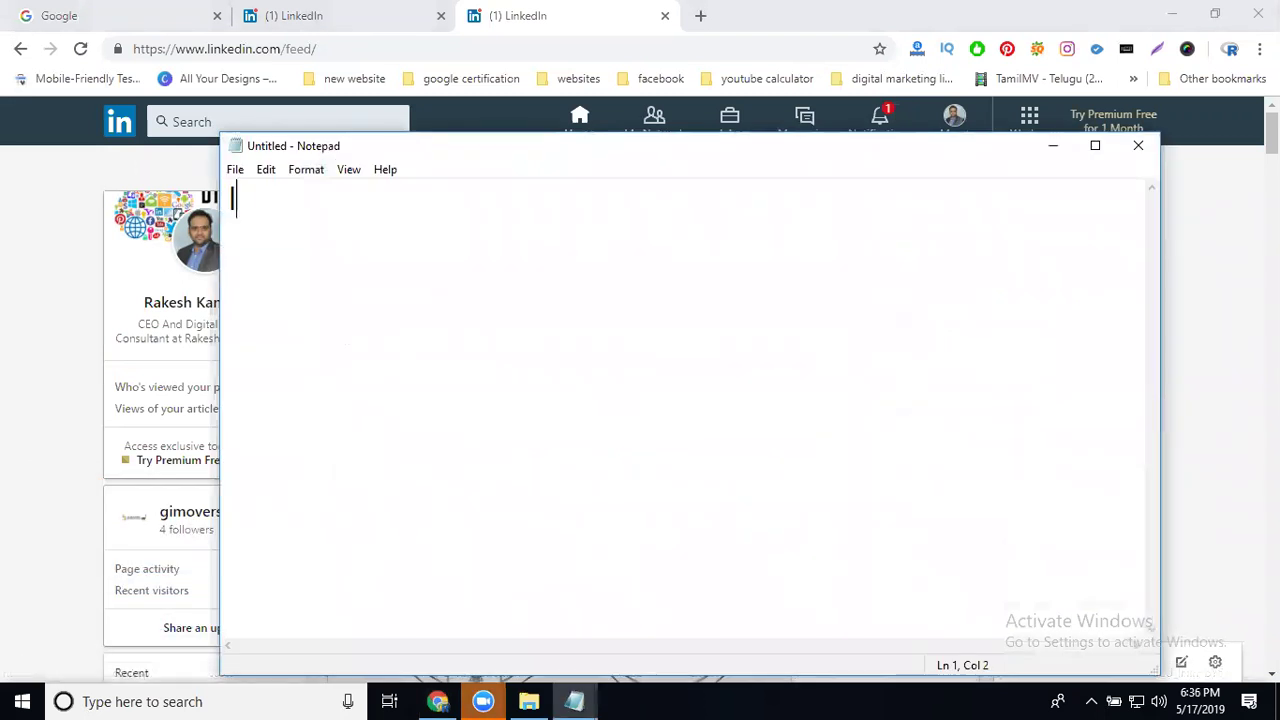
pyautogui.write('inkedin b')
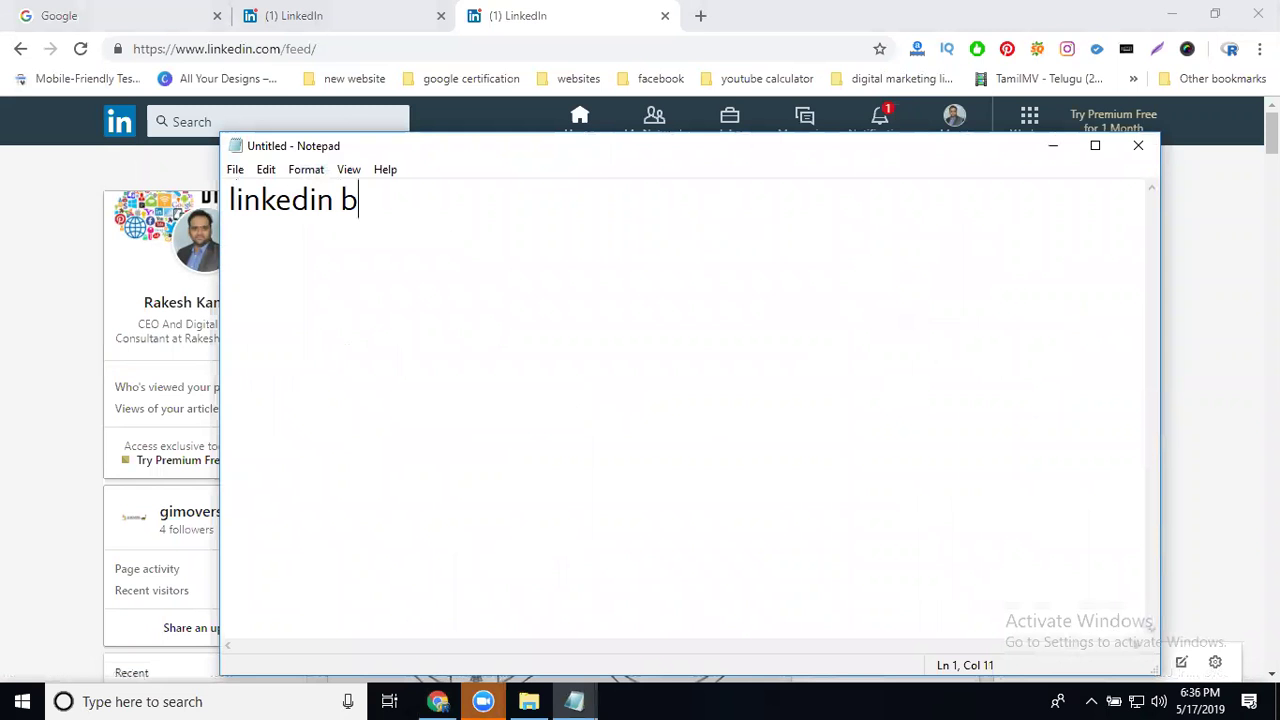
pyautogui.write('usiness page')
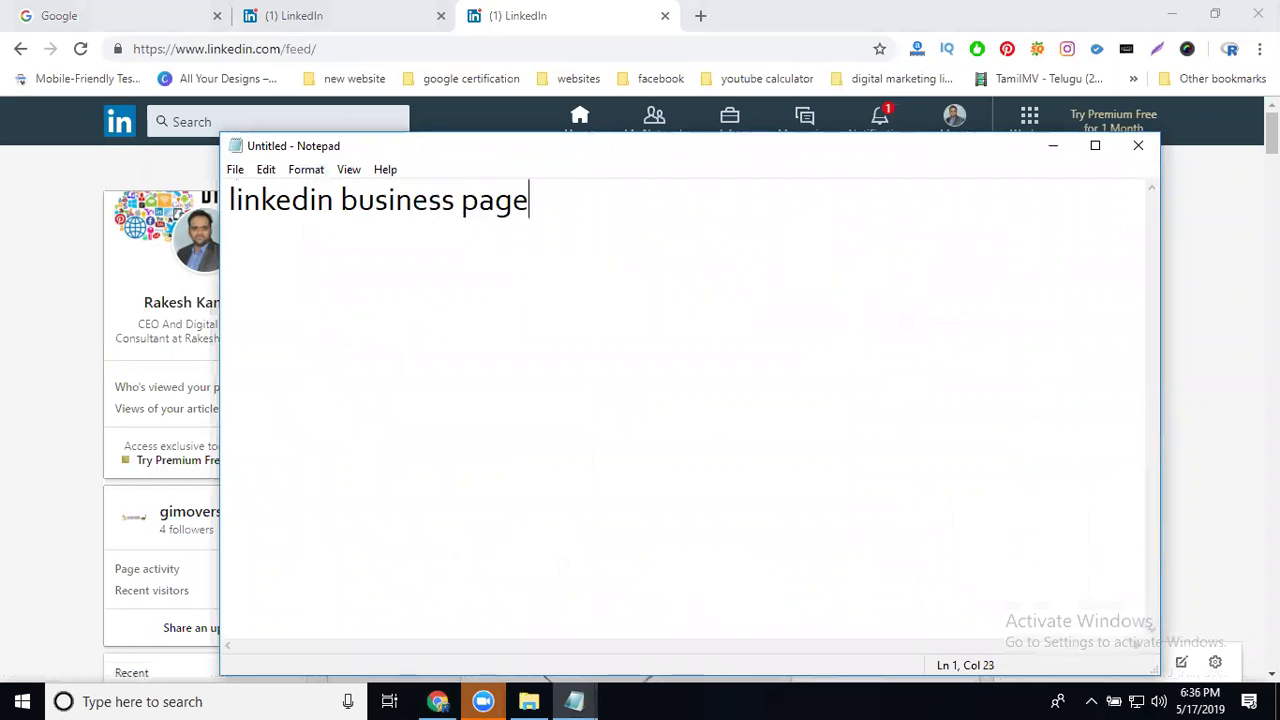
pyautogui.press('Return')
pyautogui.press('Return')
pyautogui.write('co')
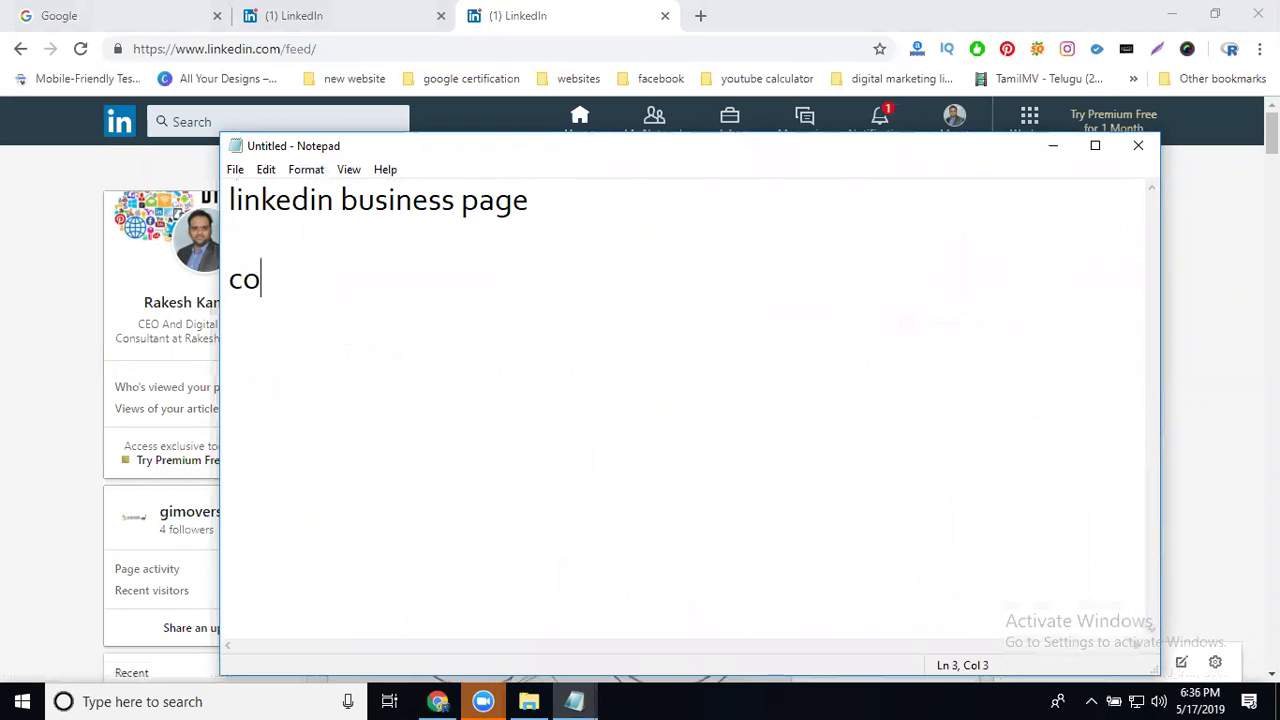
pyautogui.write('mpany')
pyautogui.press('Return')
pyautogui.write('keyword')
pyautogui.press('Return')
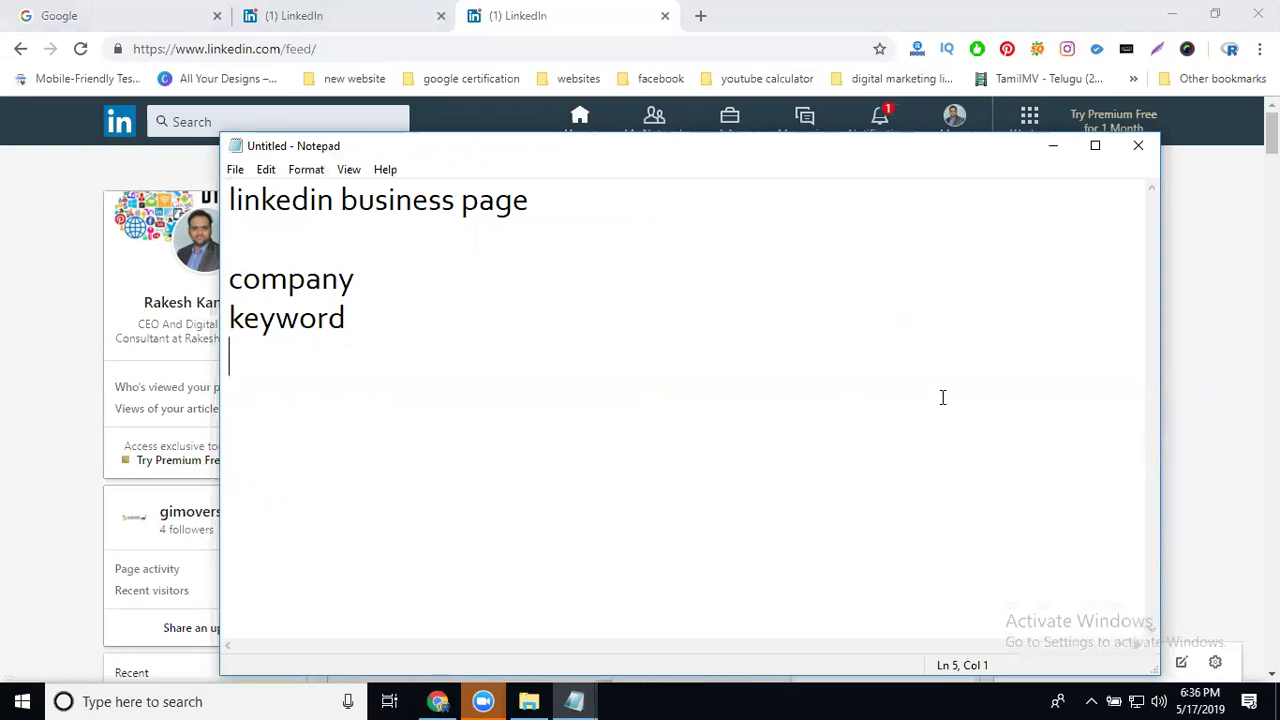
pyautogui.click(1054, 155)
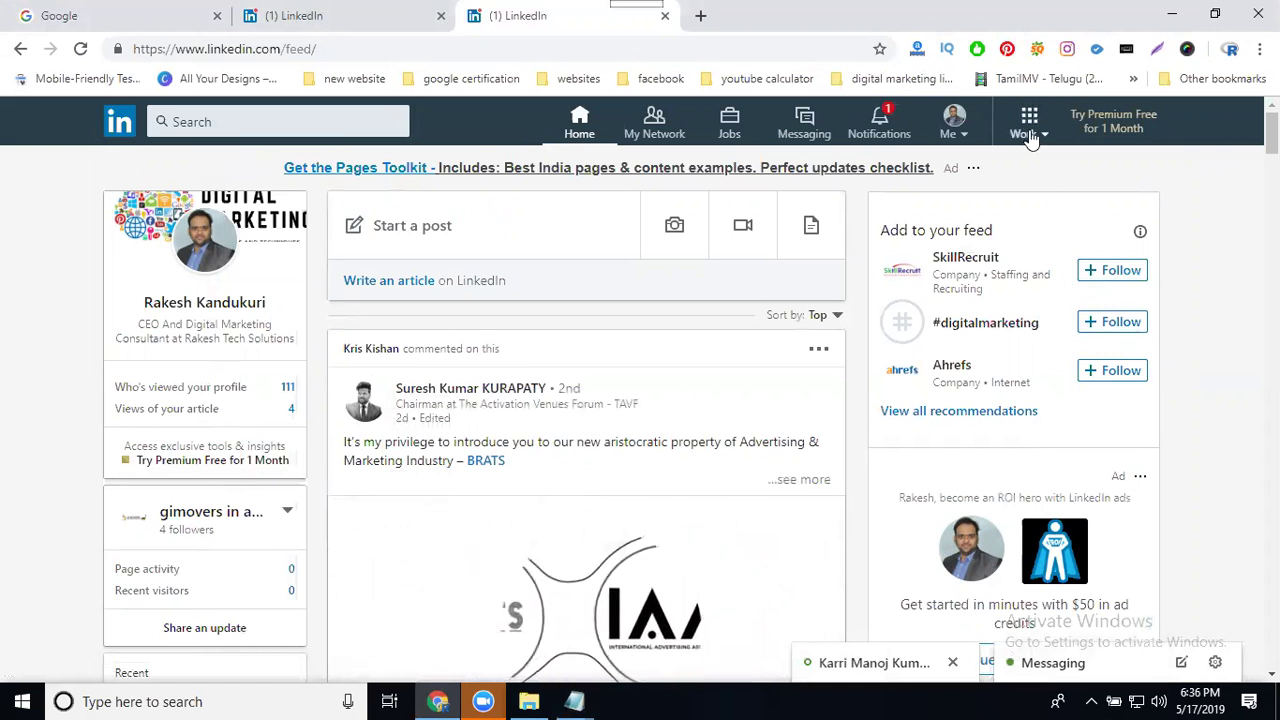
# Step: Browse the Work panel's LinkedIn business services, then go to My Network
pyautogui.click(1029, 134)
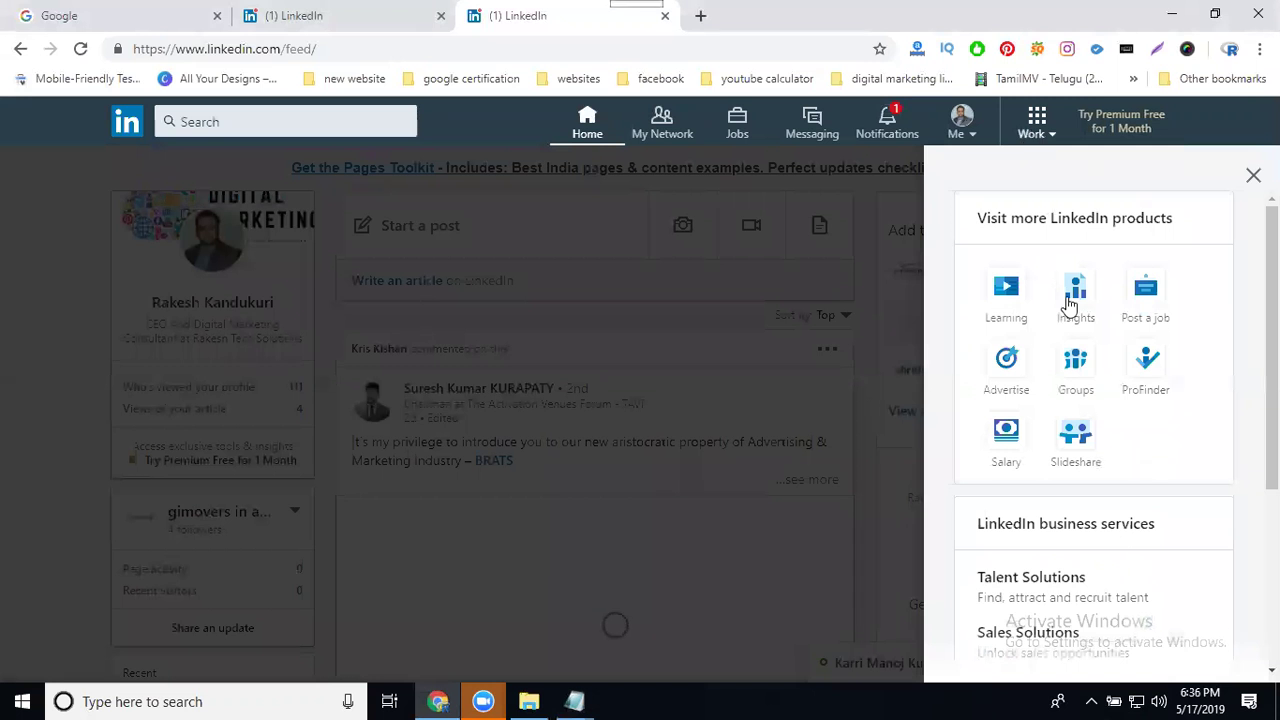
pyautogui.scroll(-3, 1083, 400)
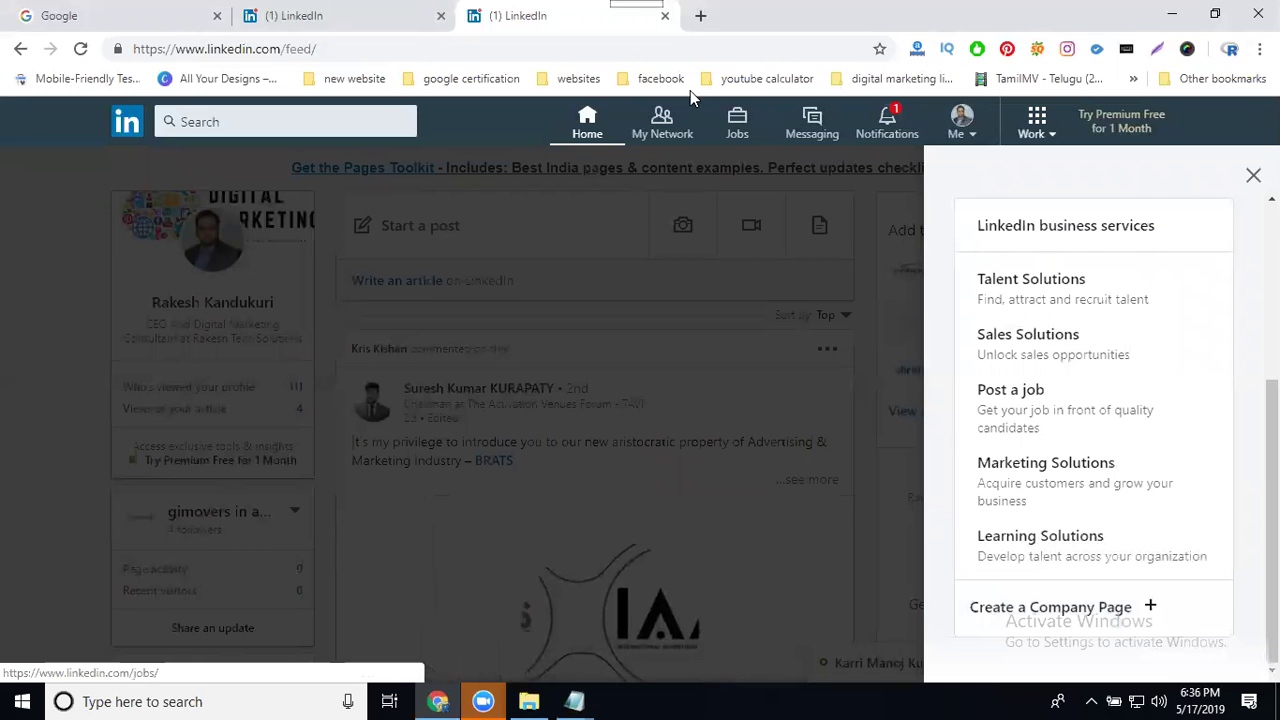
pyautogui.click(656, 134)
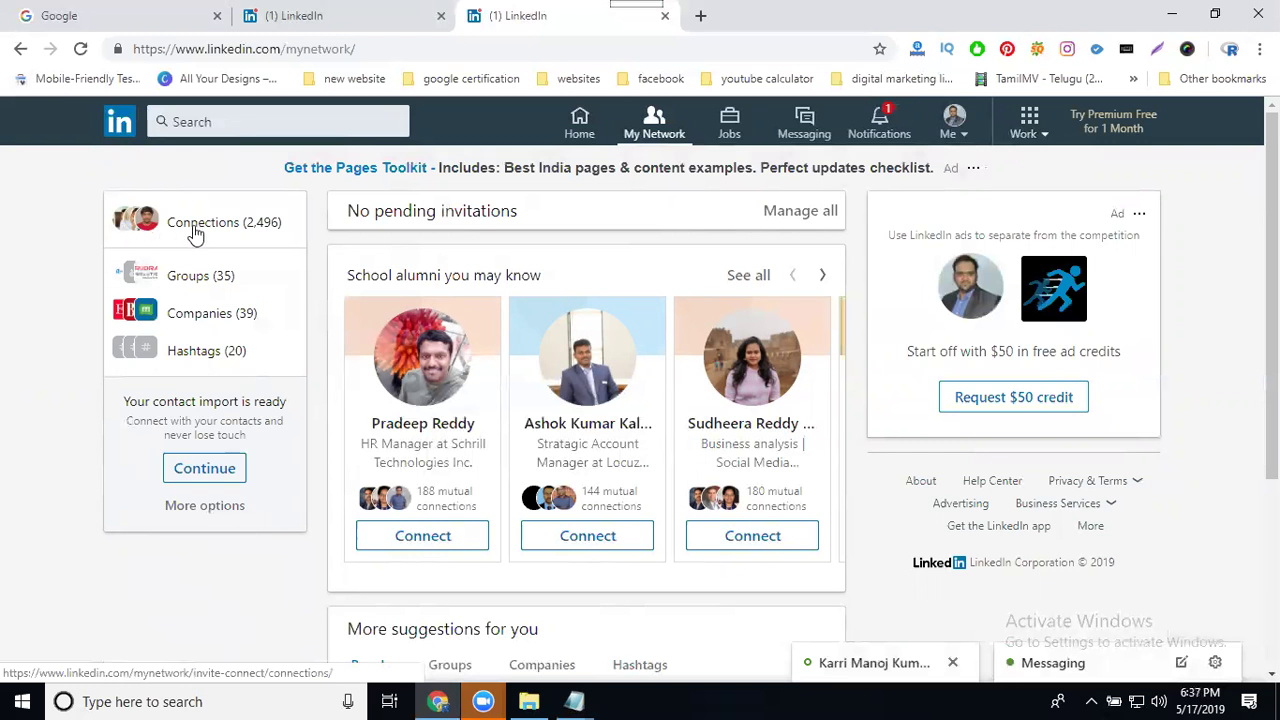
# Step: Return to the home feed and review the managed company pages in the Me menu
pyautogui.click(578, 125)
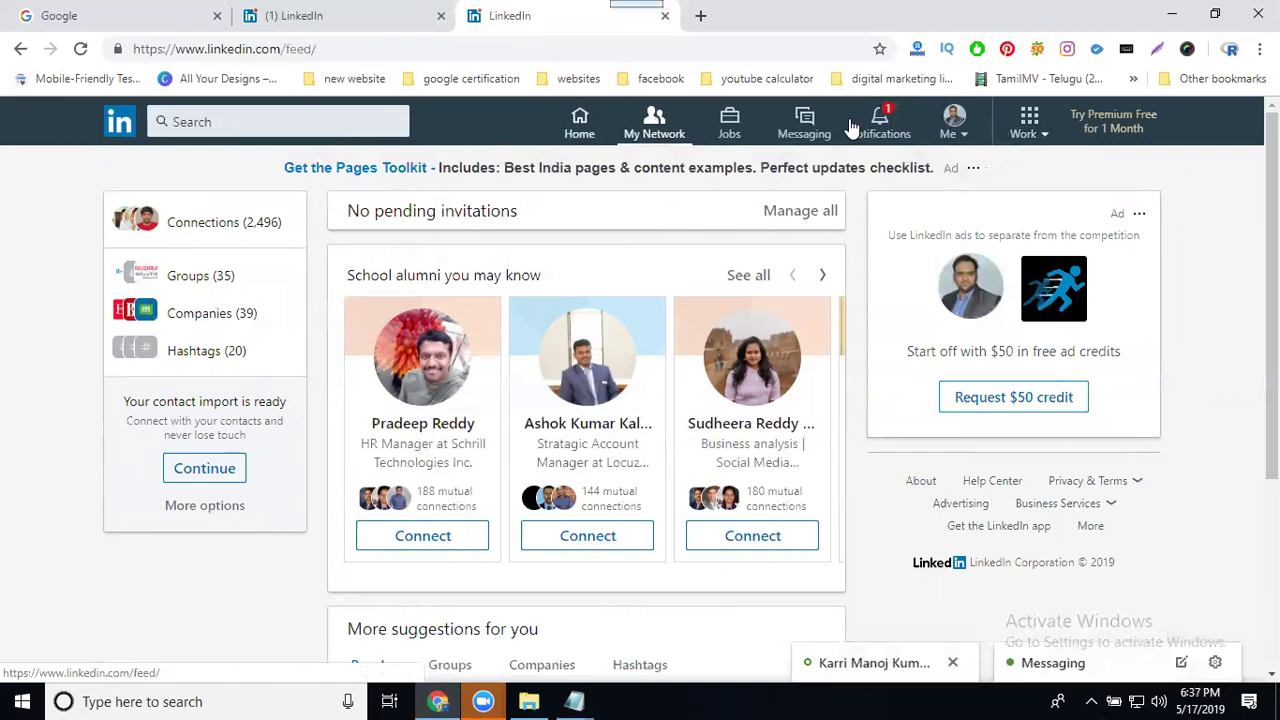
pyautogui.click(960, 133)
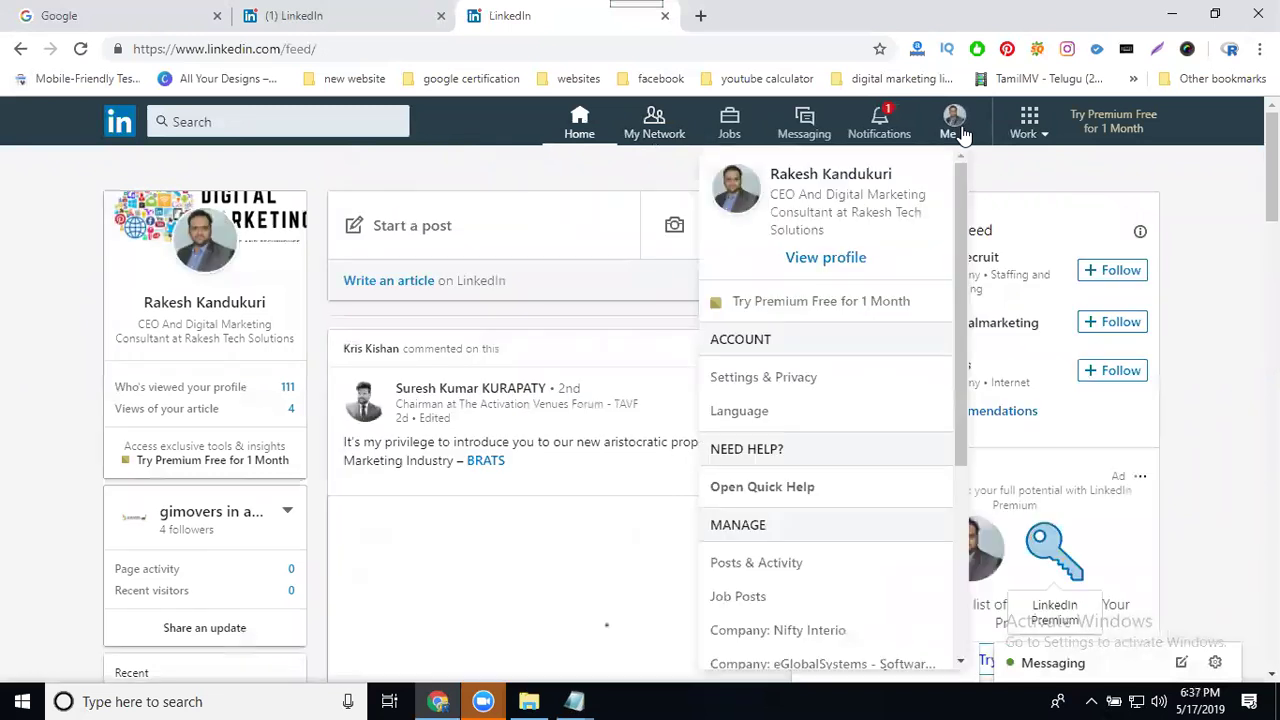
pyautogui.scroll(-3, 865, 560)
pyautogui.scroll(-4, 870, 570)
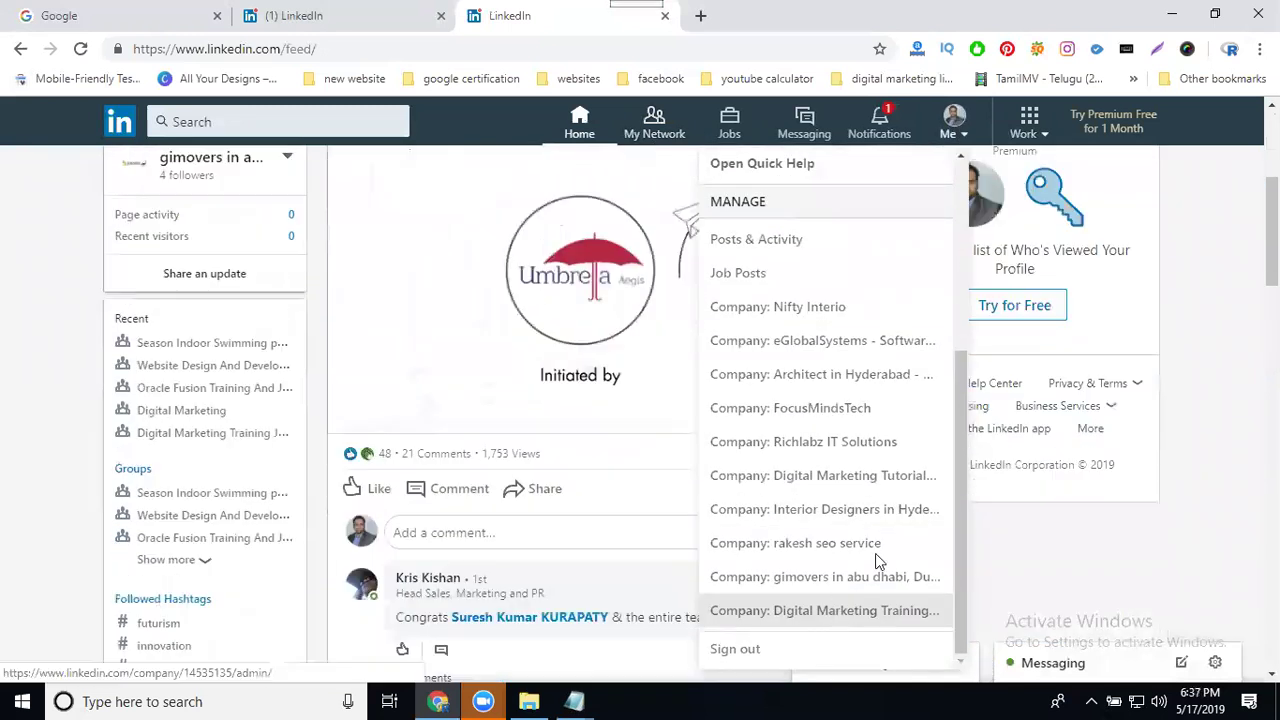
pyautogui.click(1030, 125)
pyautogui.click(1030, 125)
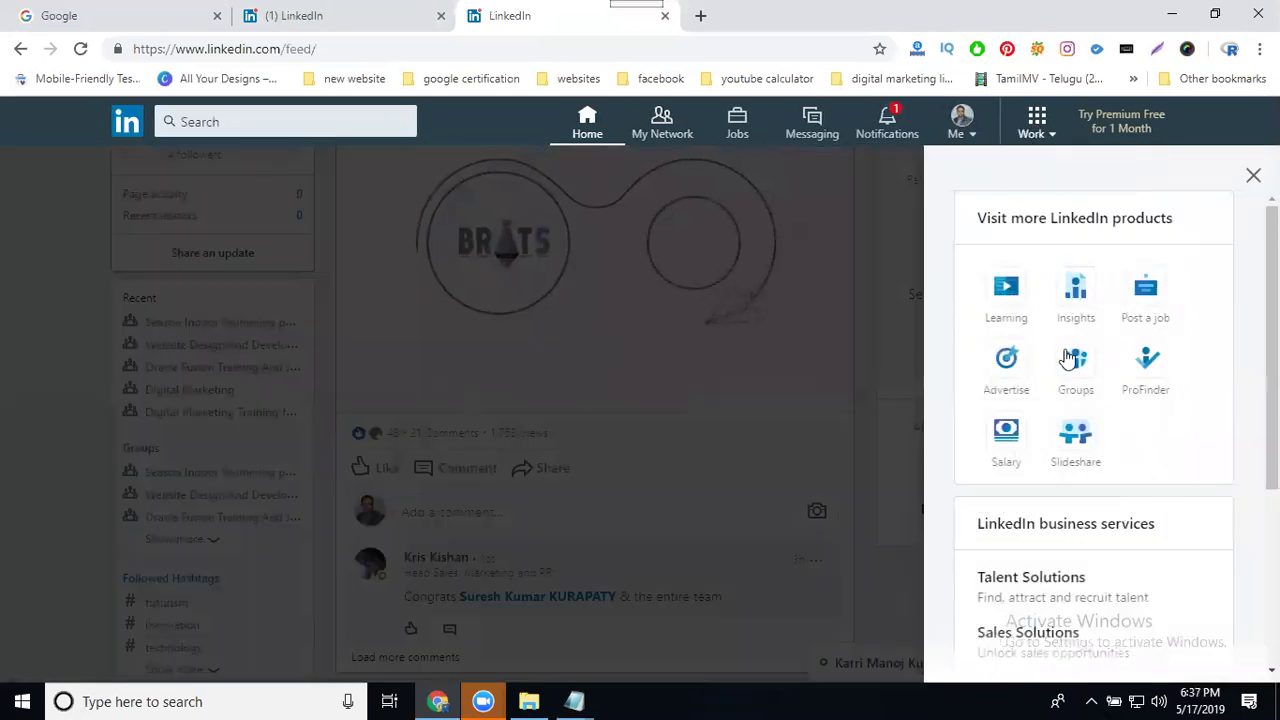
pyautogui.scroll(-3, 1074, 377)
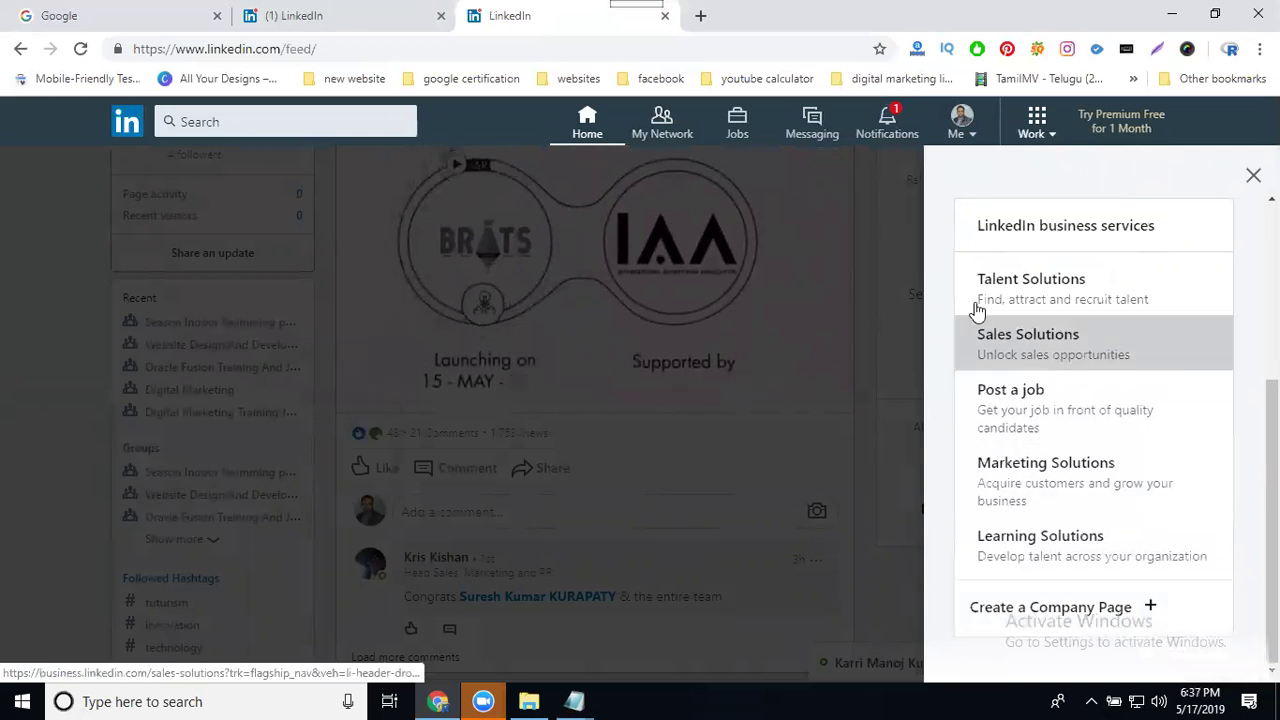
pyautogui.click(960, 125)
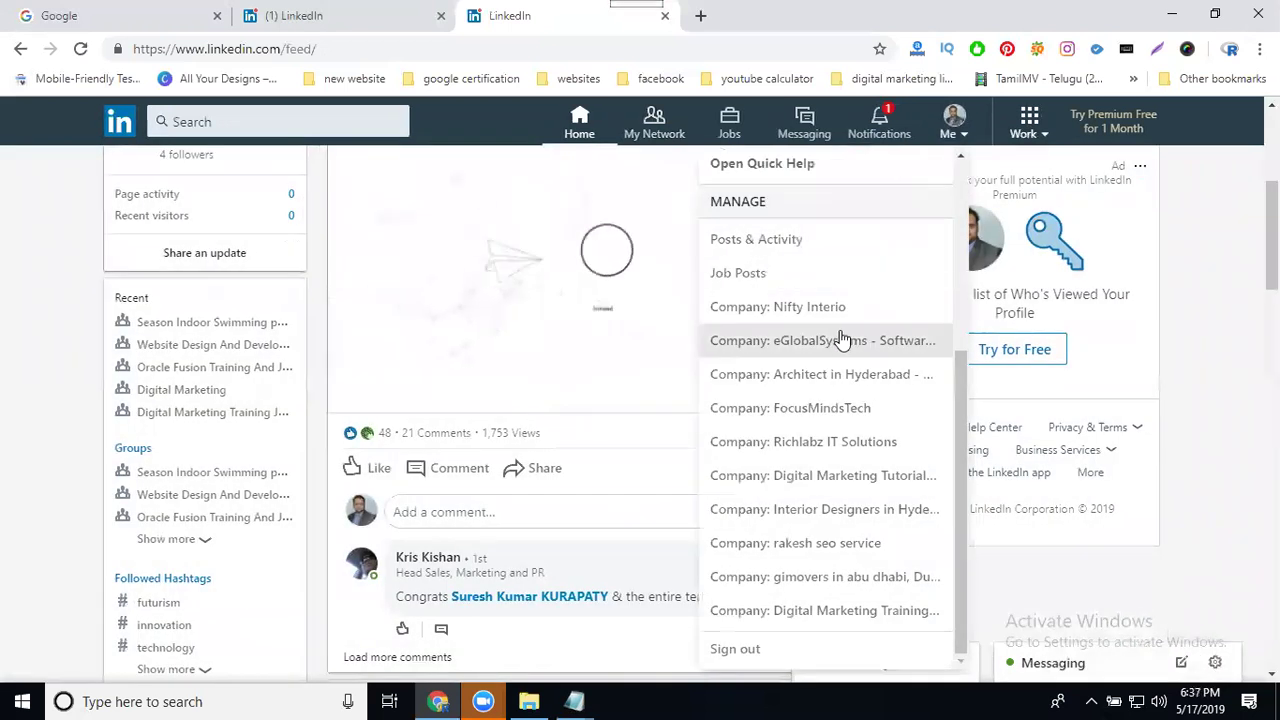
pyautogui.scroll(-2, 787, 481)
pyautogui.scroll(-1, 787, 481)
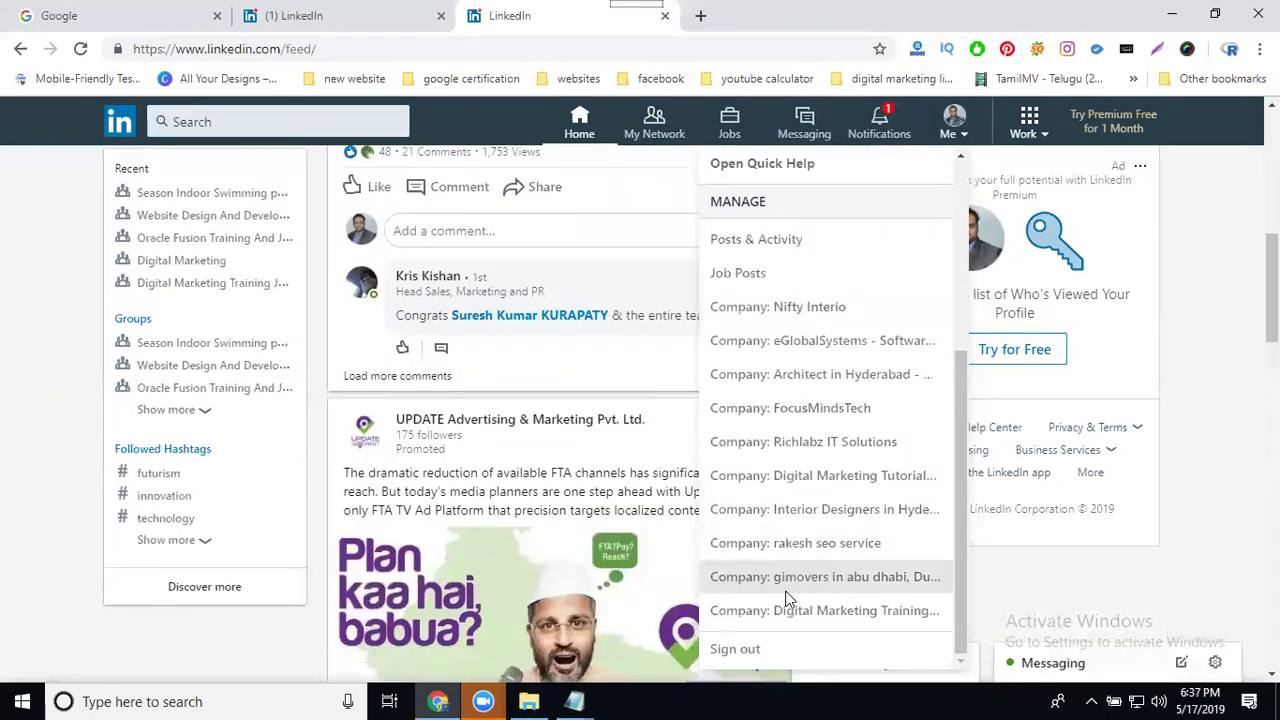
# Step: Choose Create a Company Page from the bottom of the Work panel
pyautogui.click(1027, 128)
pyautogui.scroll(-3, 1074, 500)
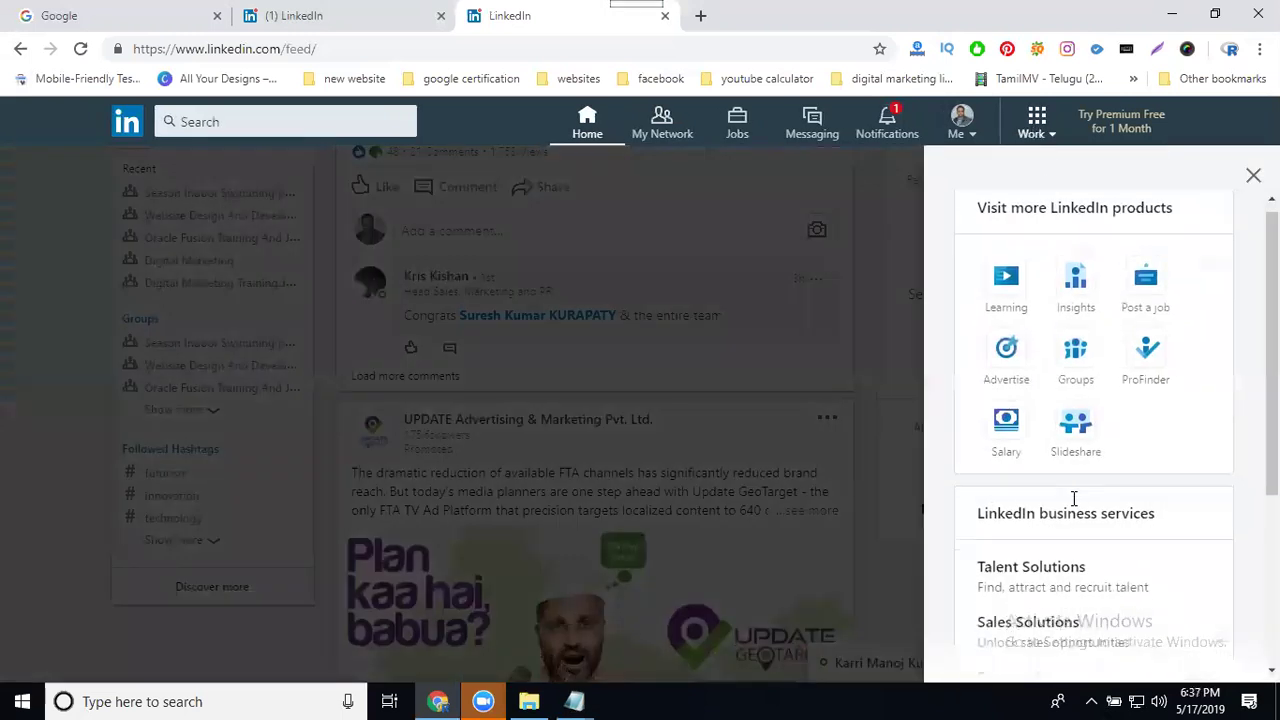
pyautogui.click(1060, 612)
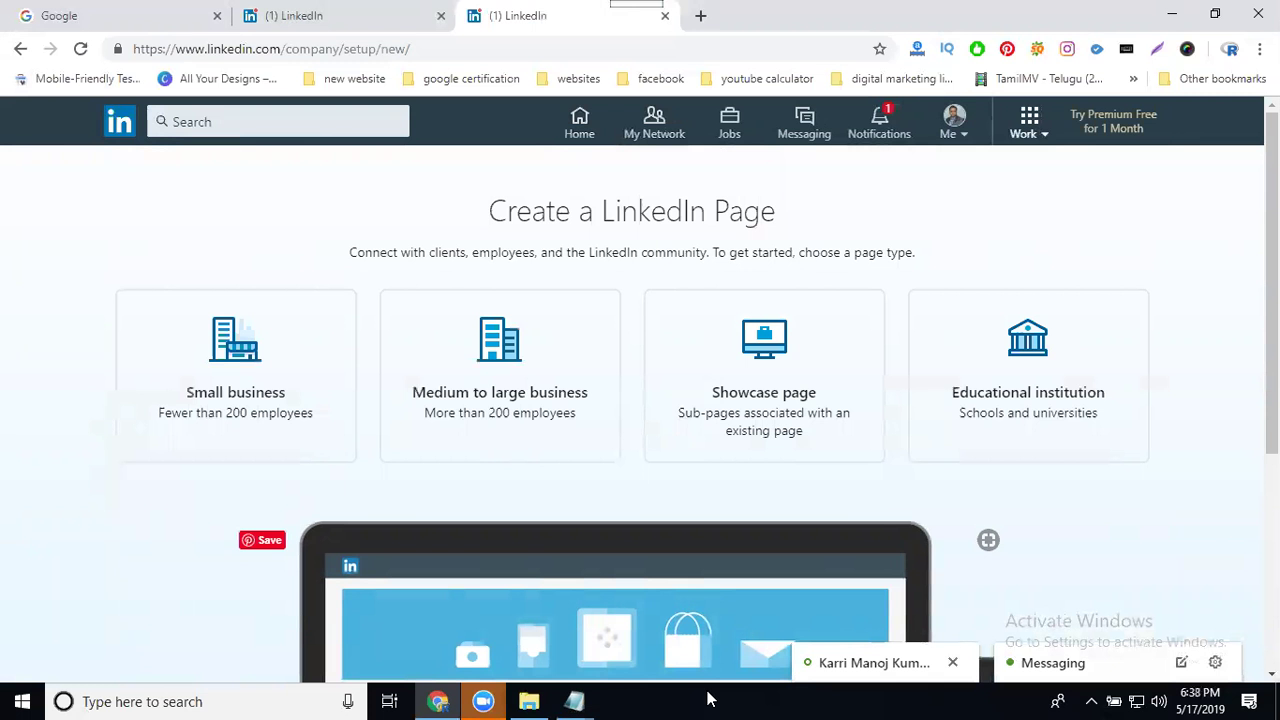
# Step: Open a new blank Chrome tab beside the Create a LinkedIn Page screen
pyautogui.click(702, 17)
# Step: Open the Web Design and Development service page on rakeshtechsolutions.com, then return to LinkedIn
pyautogui.write('rakeshtechsolutions.com')
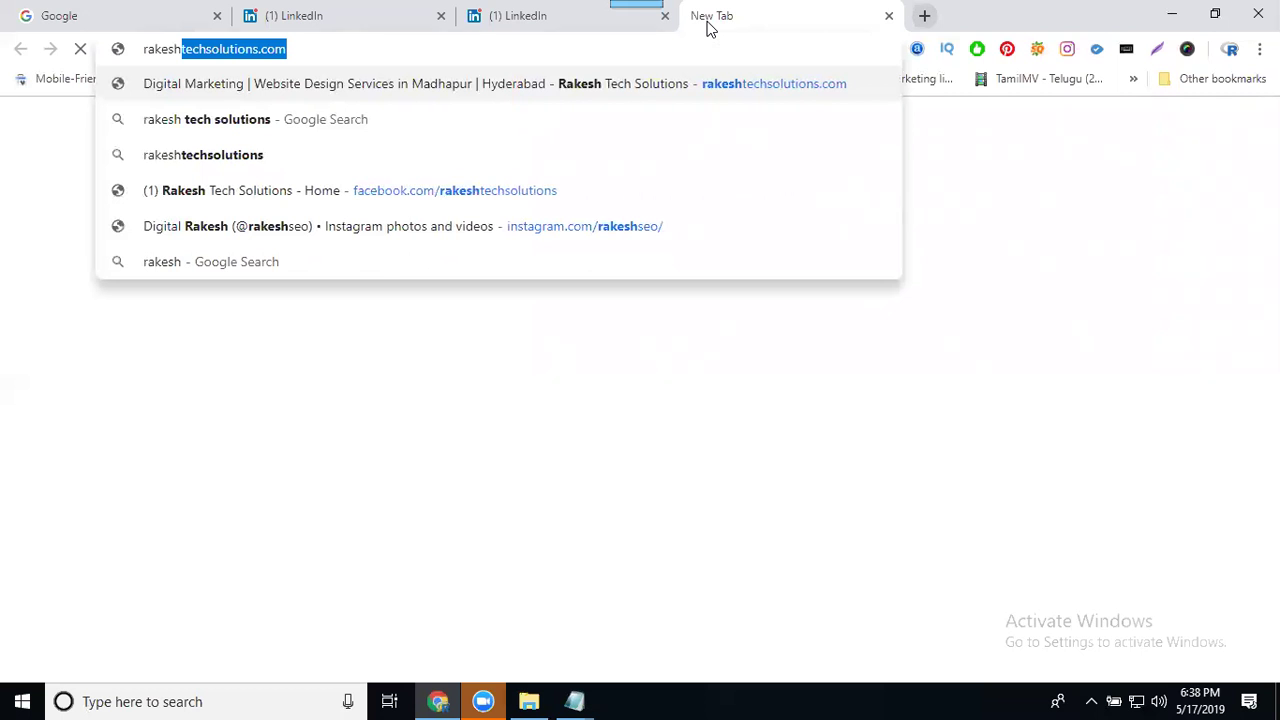
pyautogui.press('Return')
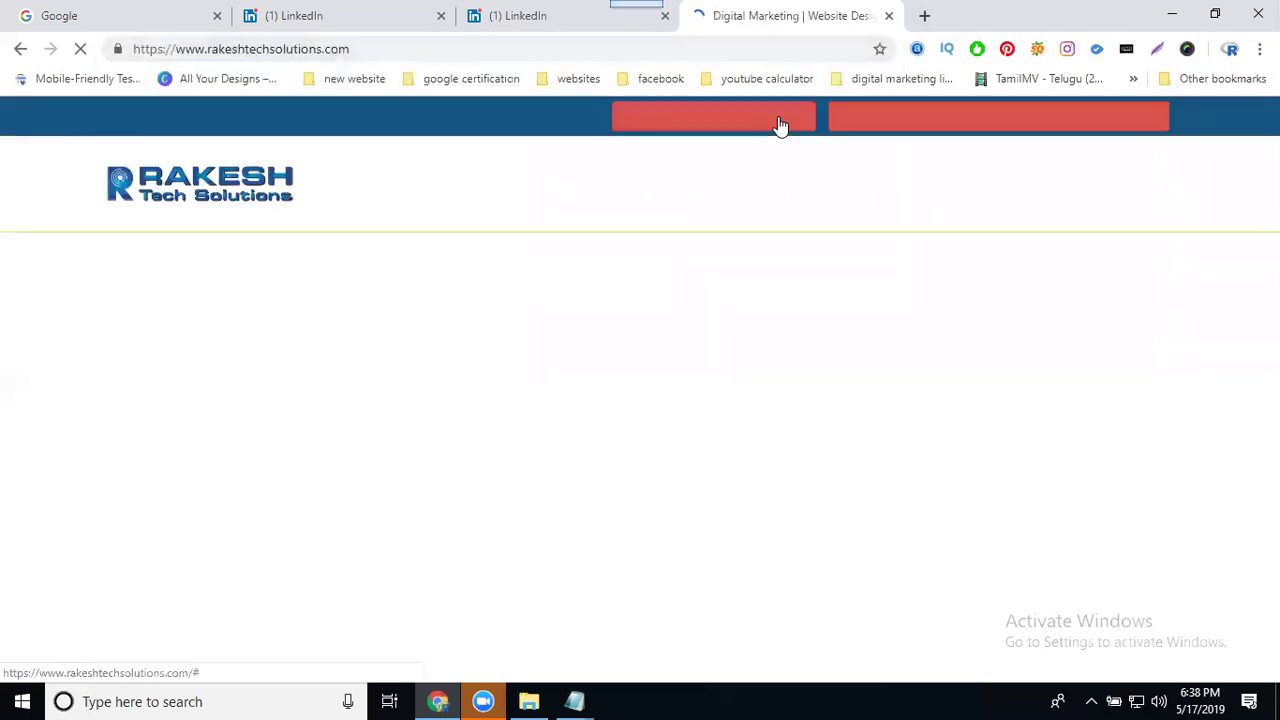
pyautogui.click(862, 177)
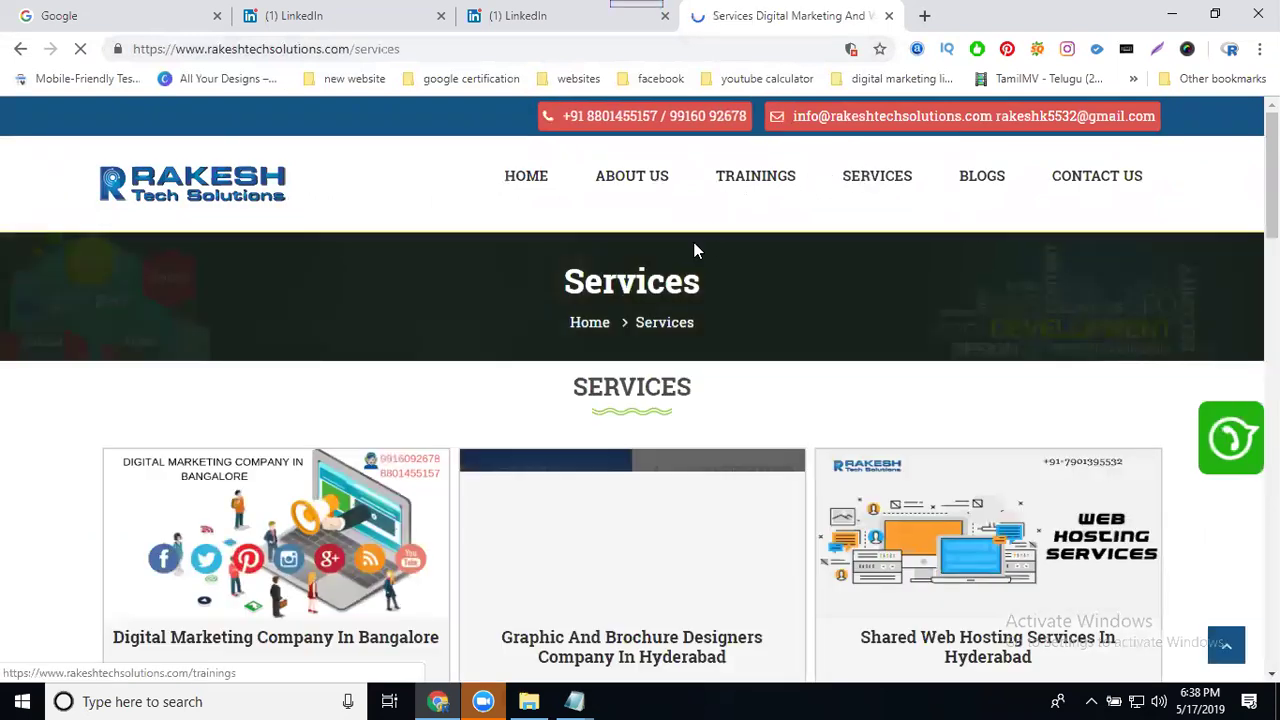
pyautogui.scroll(-1, 694, 255)
pyautogui.scroll(-9, 694, 255)
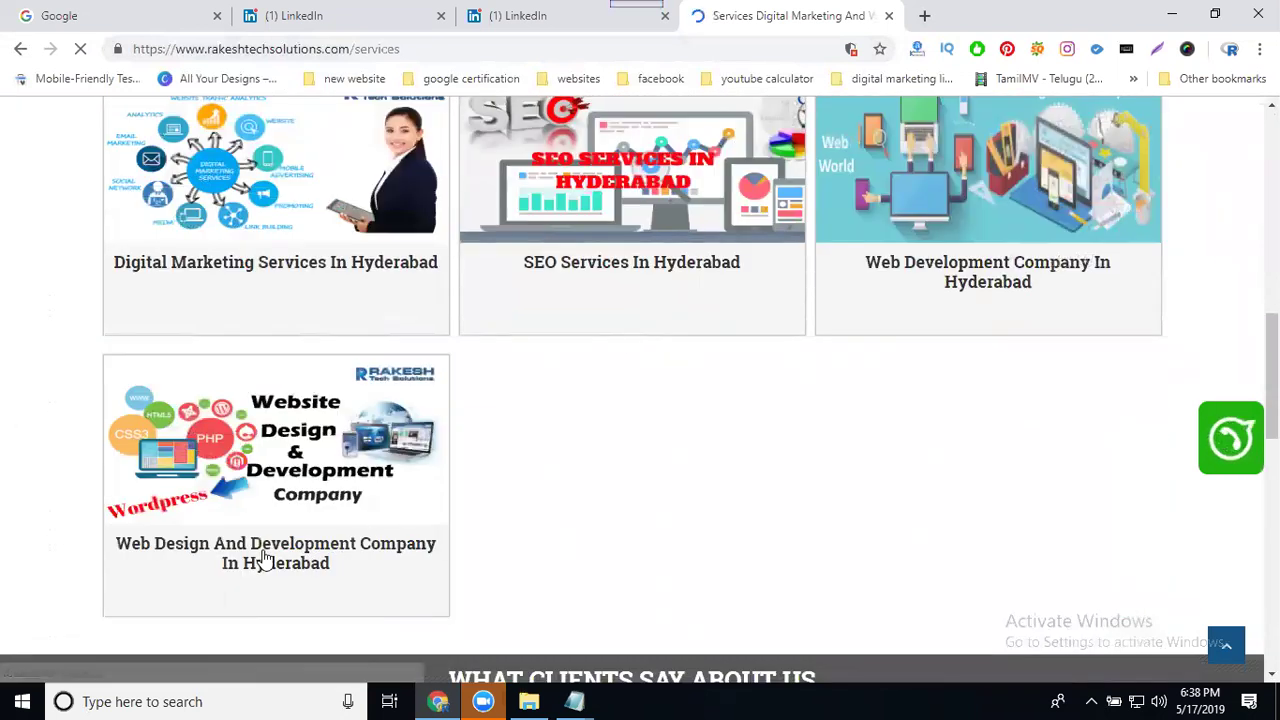
pyautogui.click(265, 558)
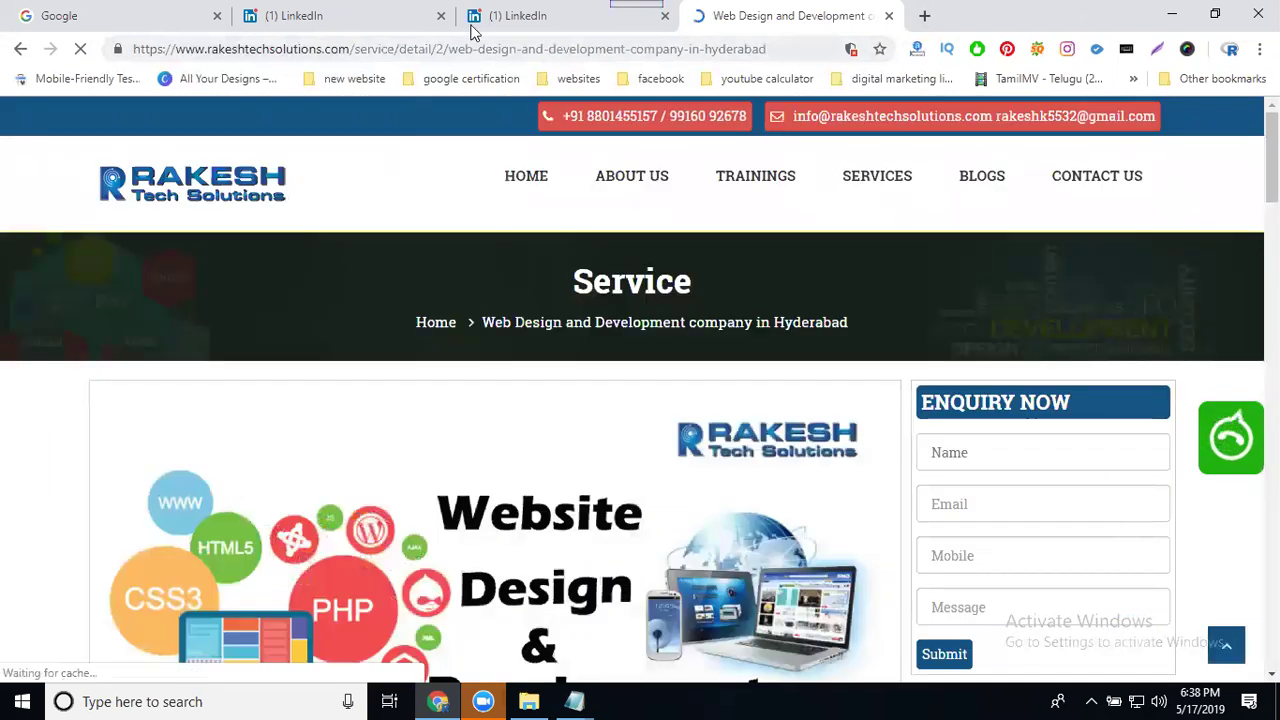
pyautogui.click(479, 16)
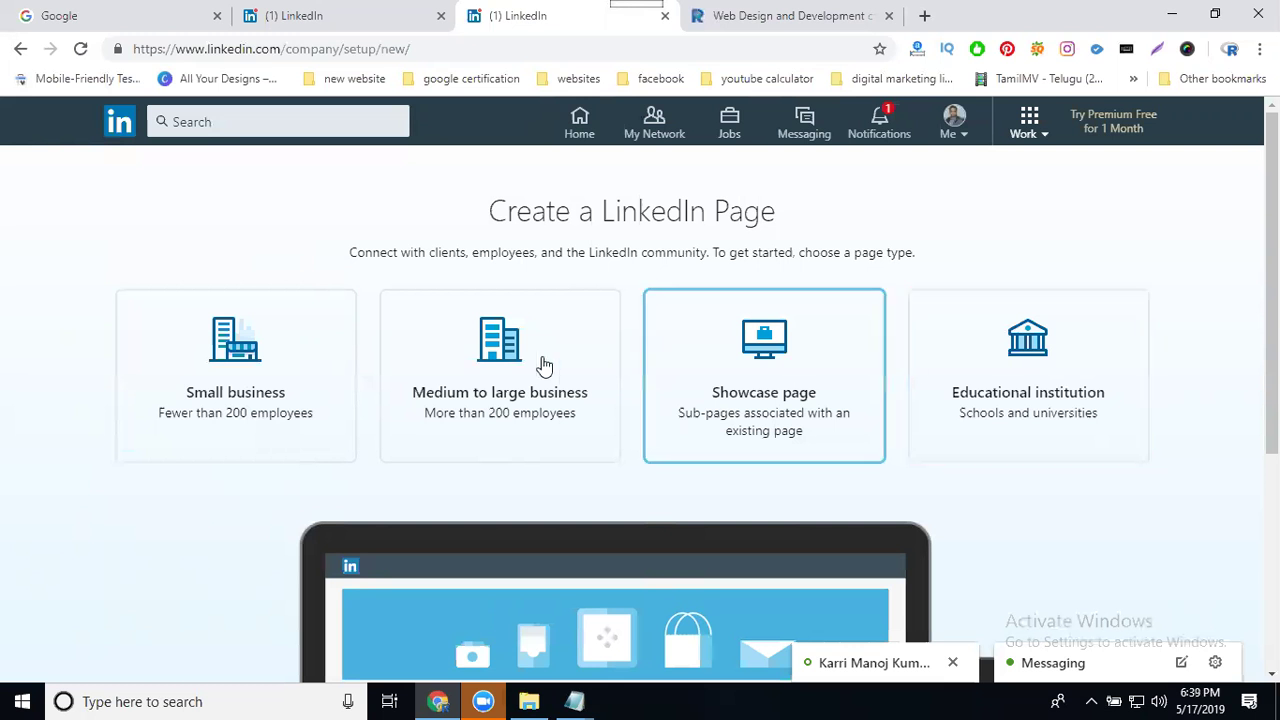
# Step: Choose Small business and name it 'website design and development services with best price in hyderabad'
pyautogui.click(244, 370)
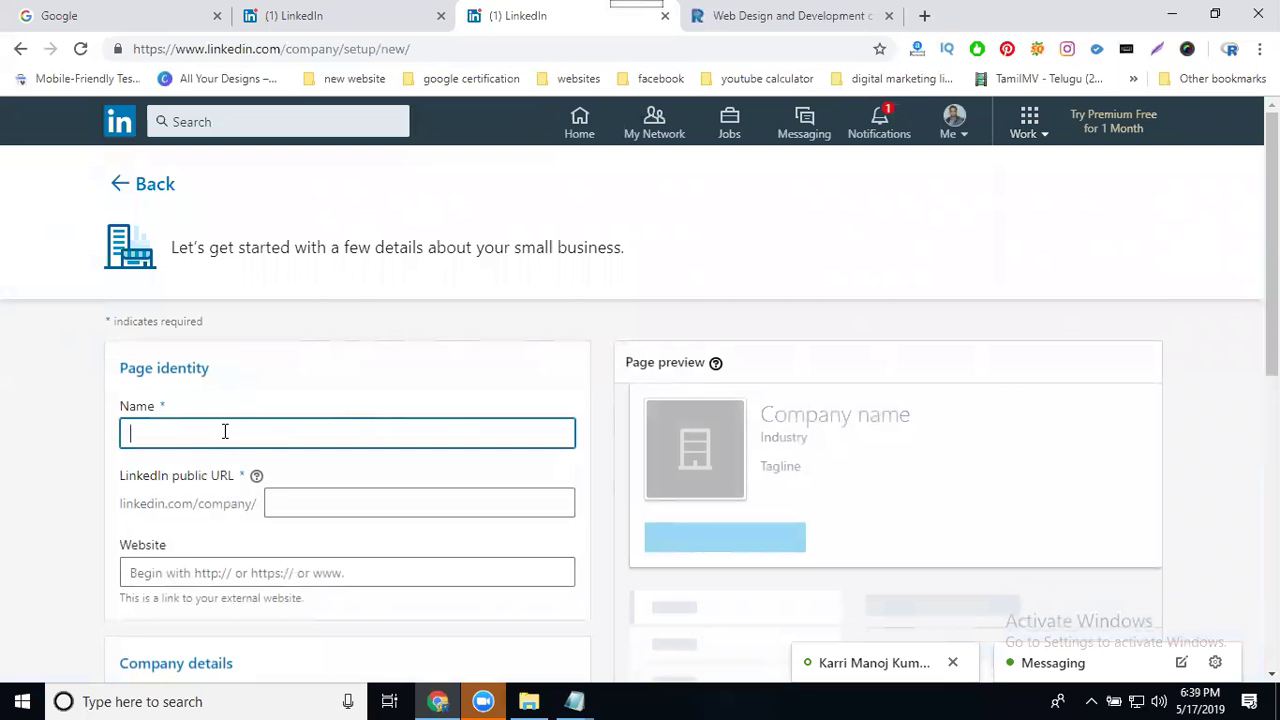
pyautogui.write('website')
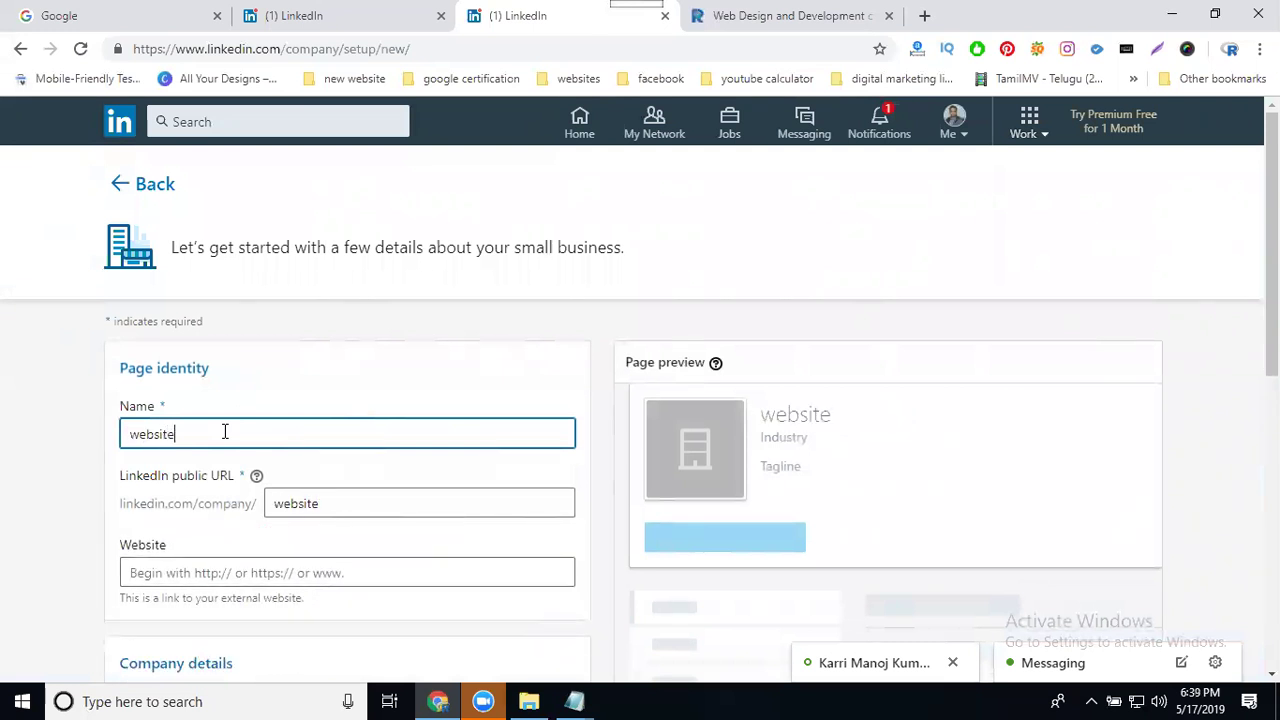
pyautogui.write(' design an')
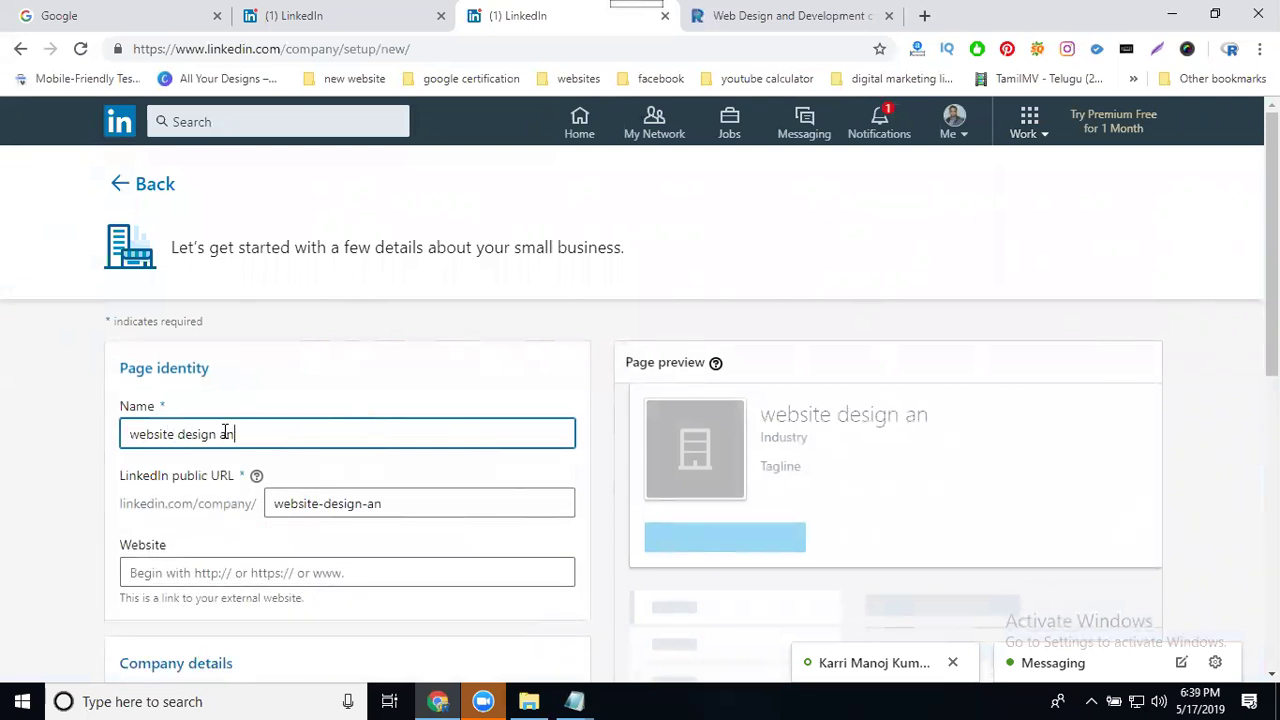
pyautogui.write('d develop')
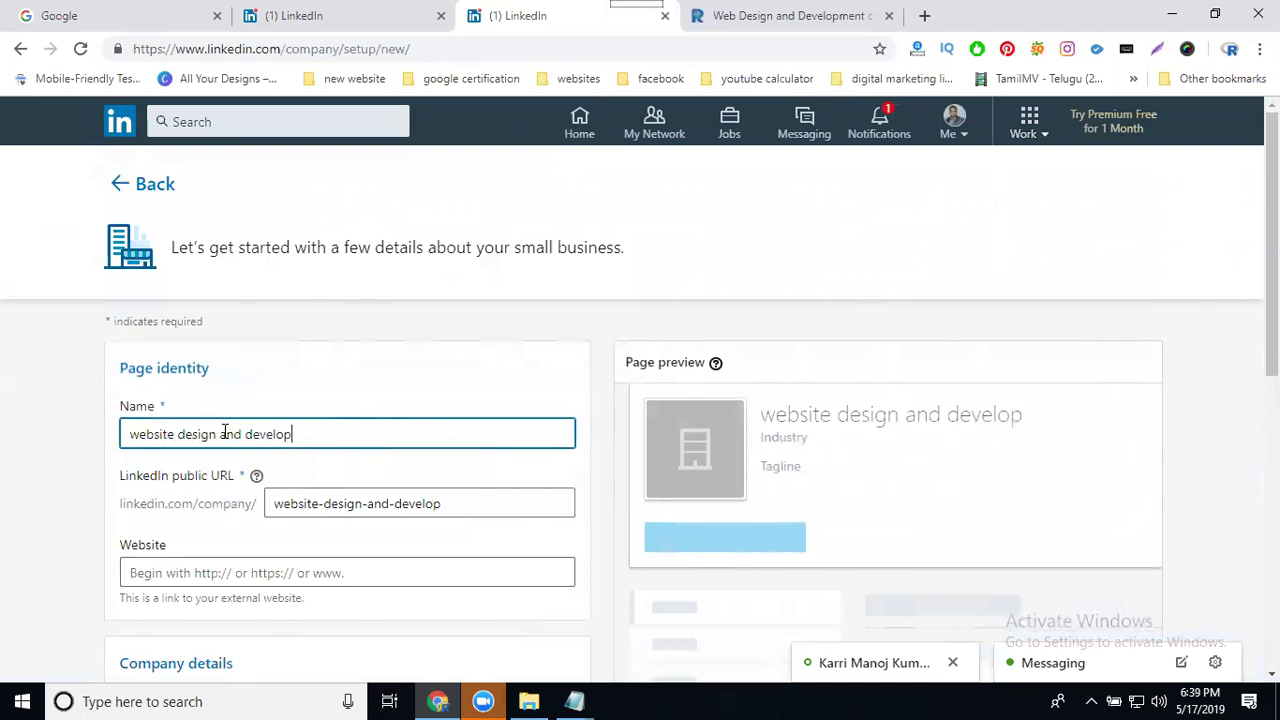
pyautogui.write('ment servi')
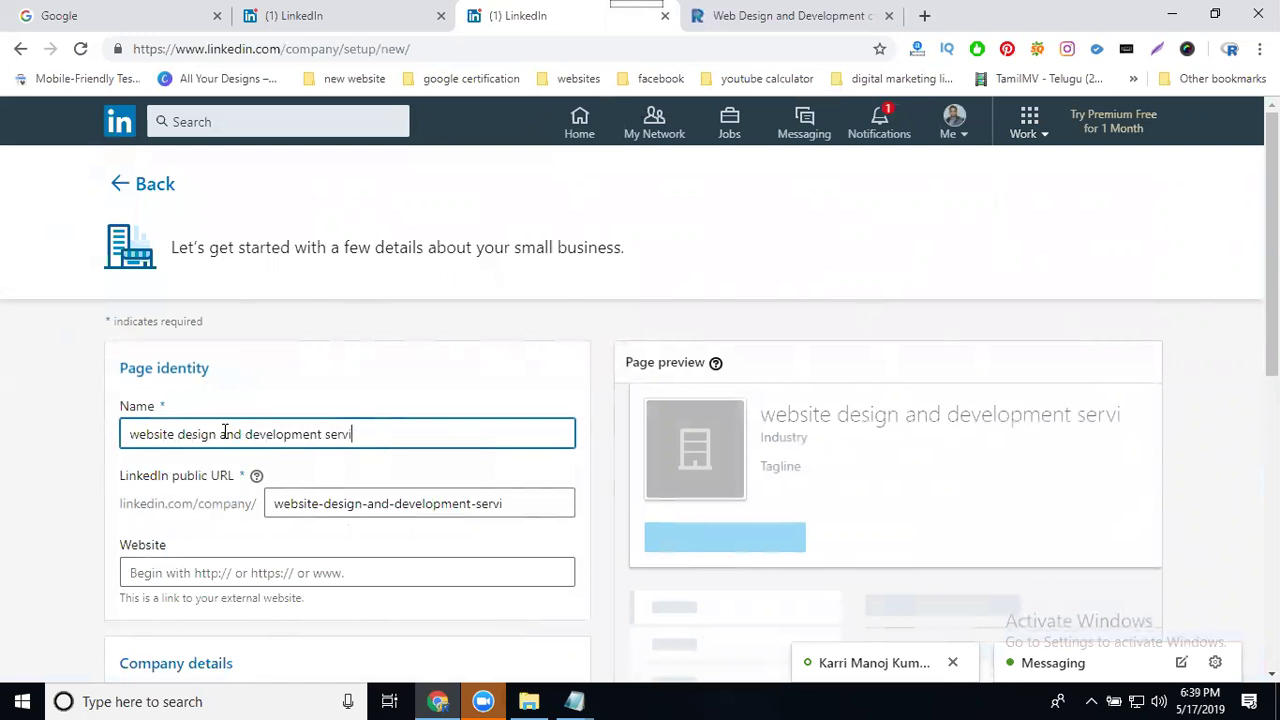
pyautogui.write('ces with b')
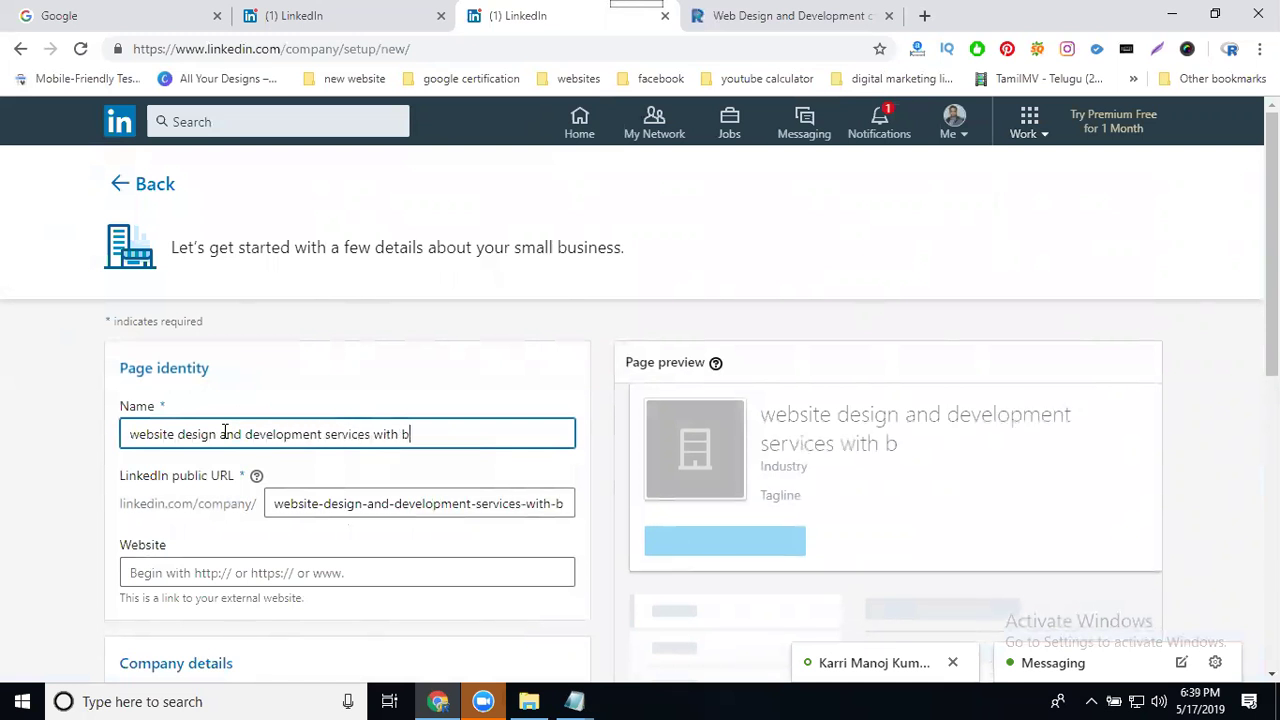
pyautogui.write('est price in hyderabad')
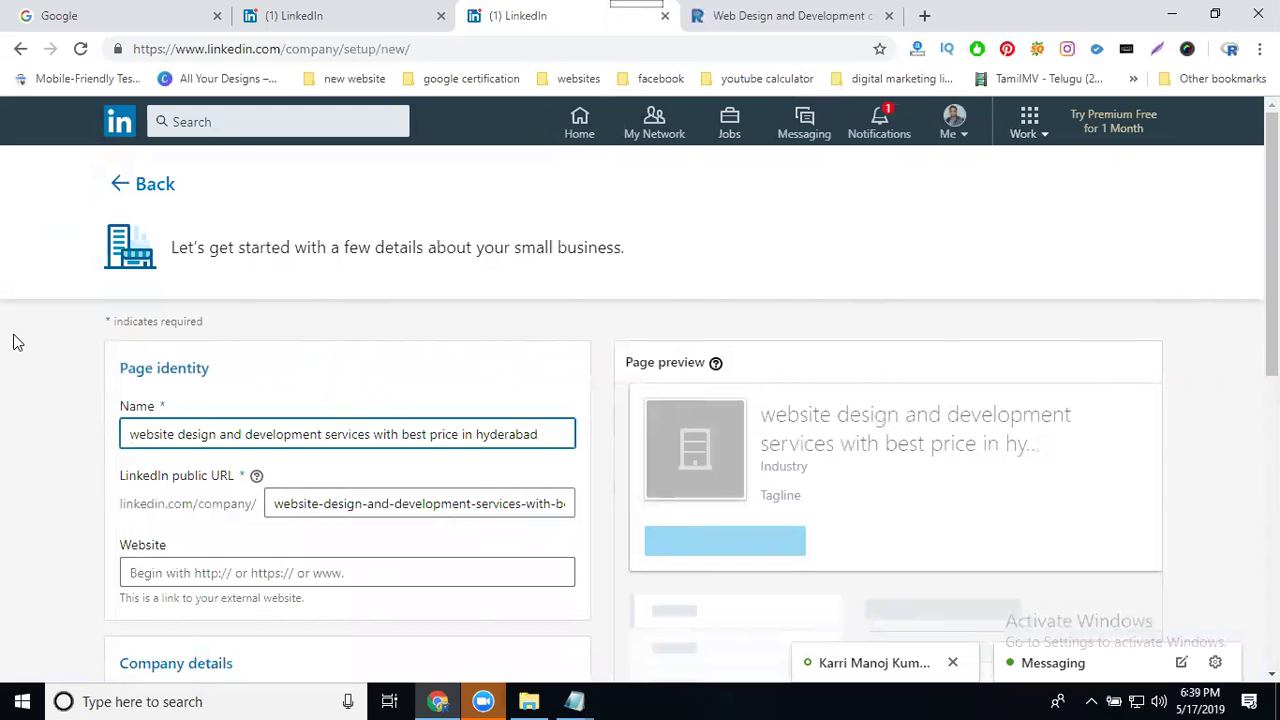
pyautogui.scroll(-2, 77, 386)
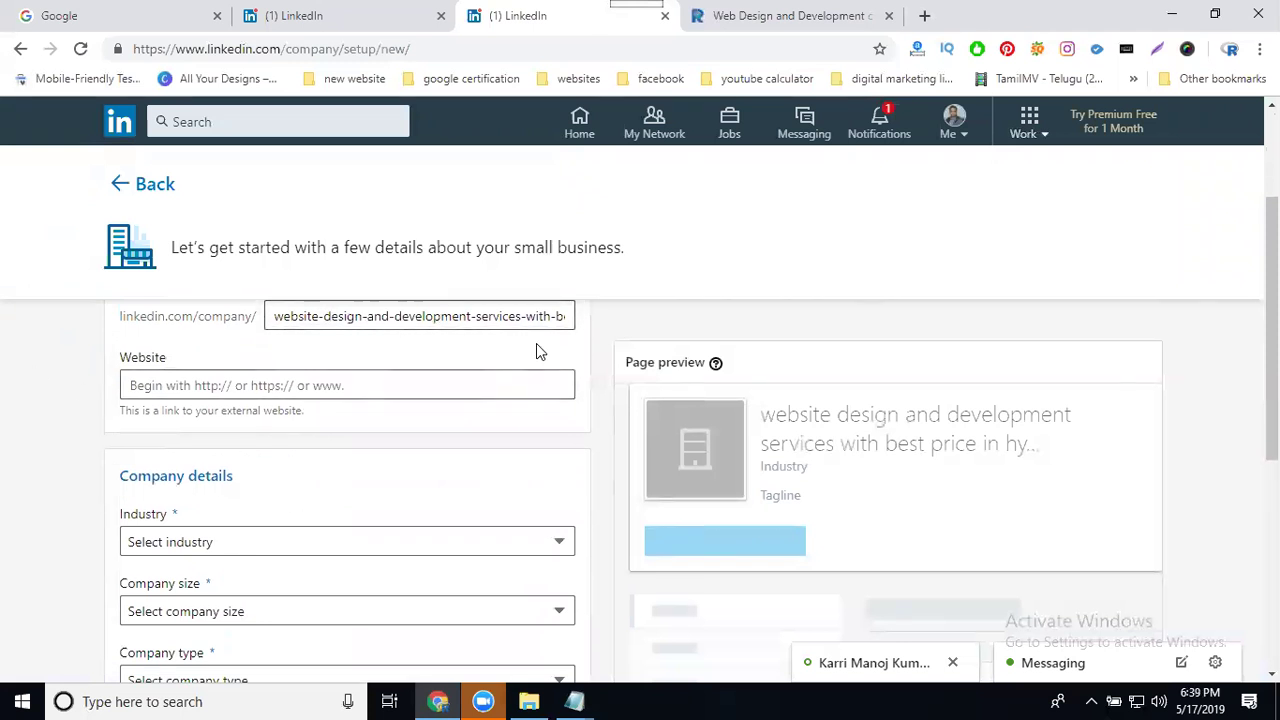
# Step: Restore the full public URL after the shortened one proves taken, then revisit the service page
pyautogui.moveTo(520, 316); pyautogui.dragTo(655, 331)
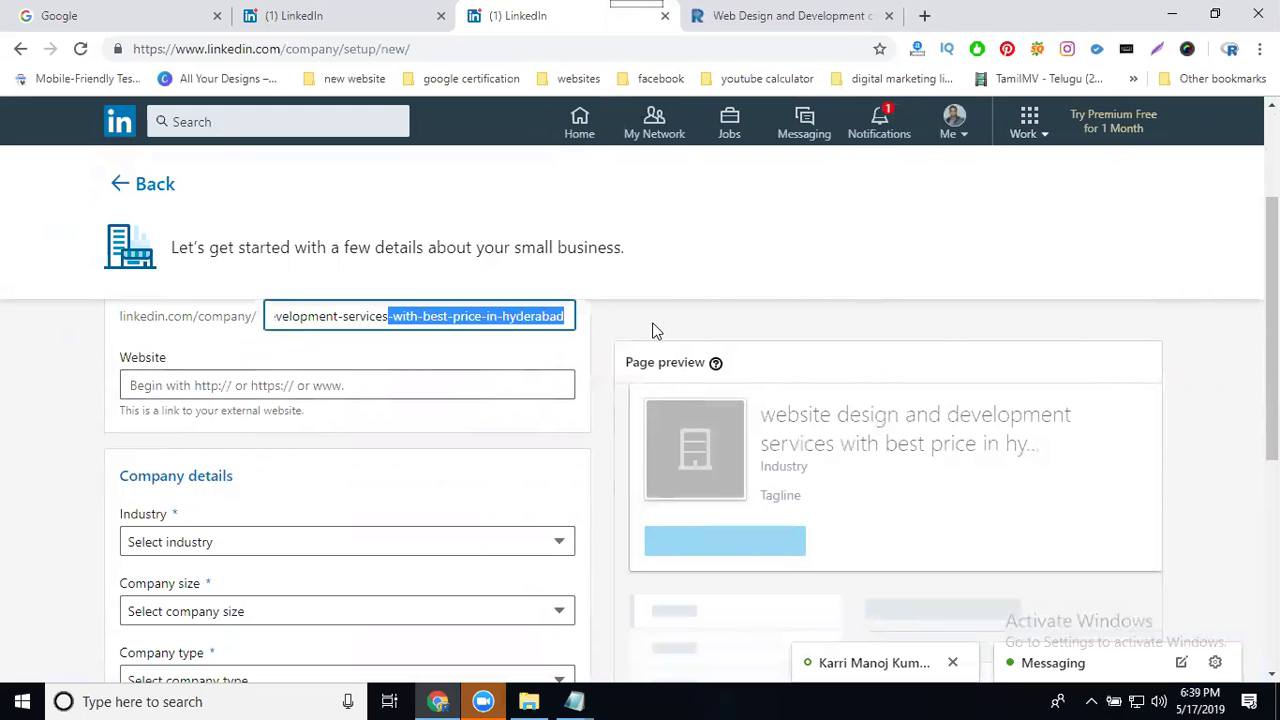
pyautogui.press('BackSpace')
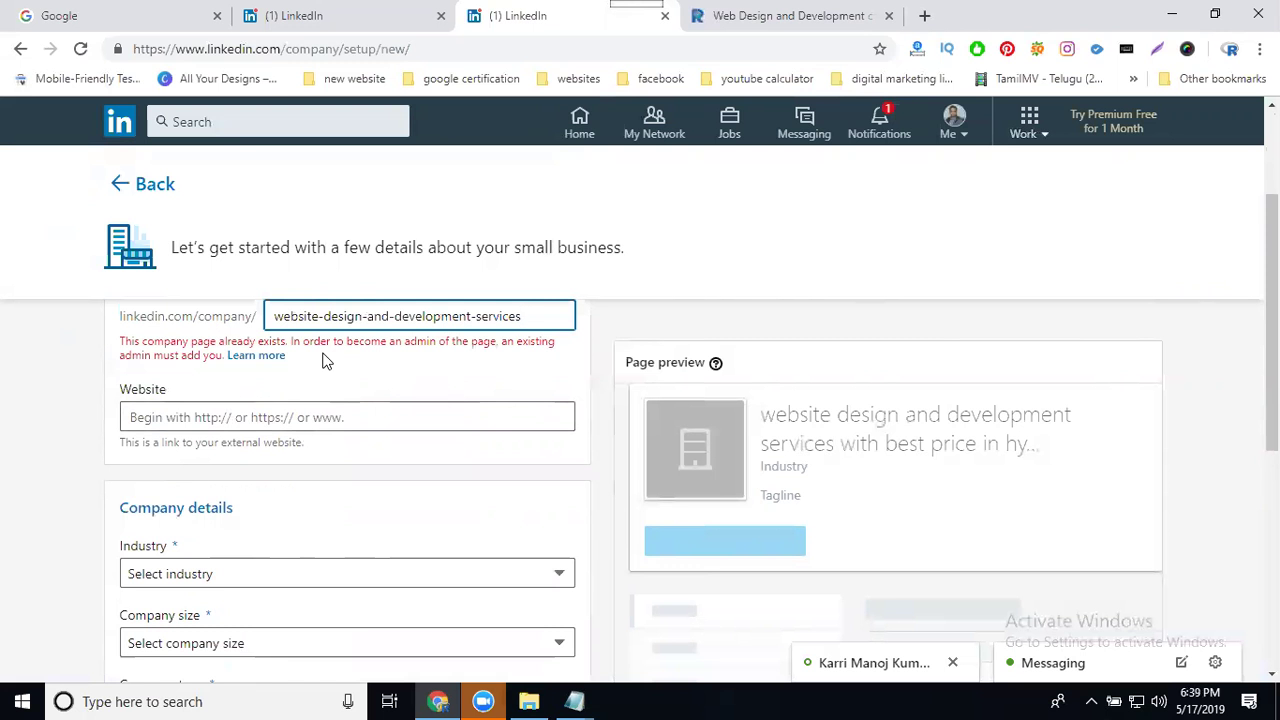
pyautogui.hotkey('ctrl', 'z')
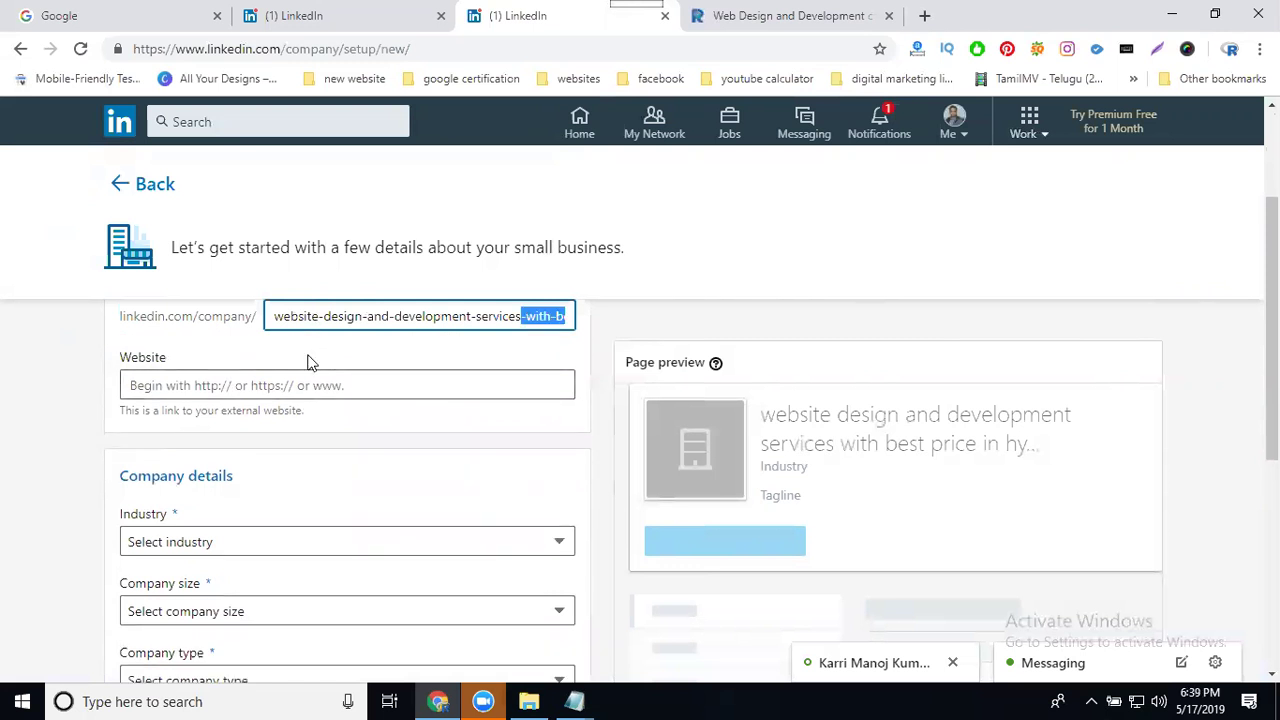
pyautogui.click(63, 365)
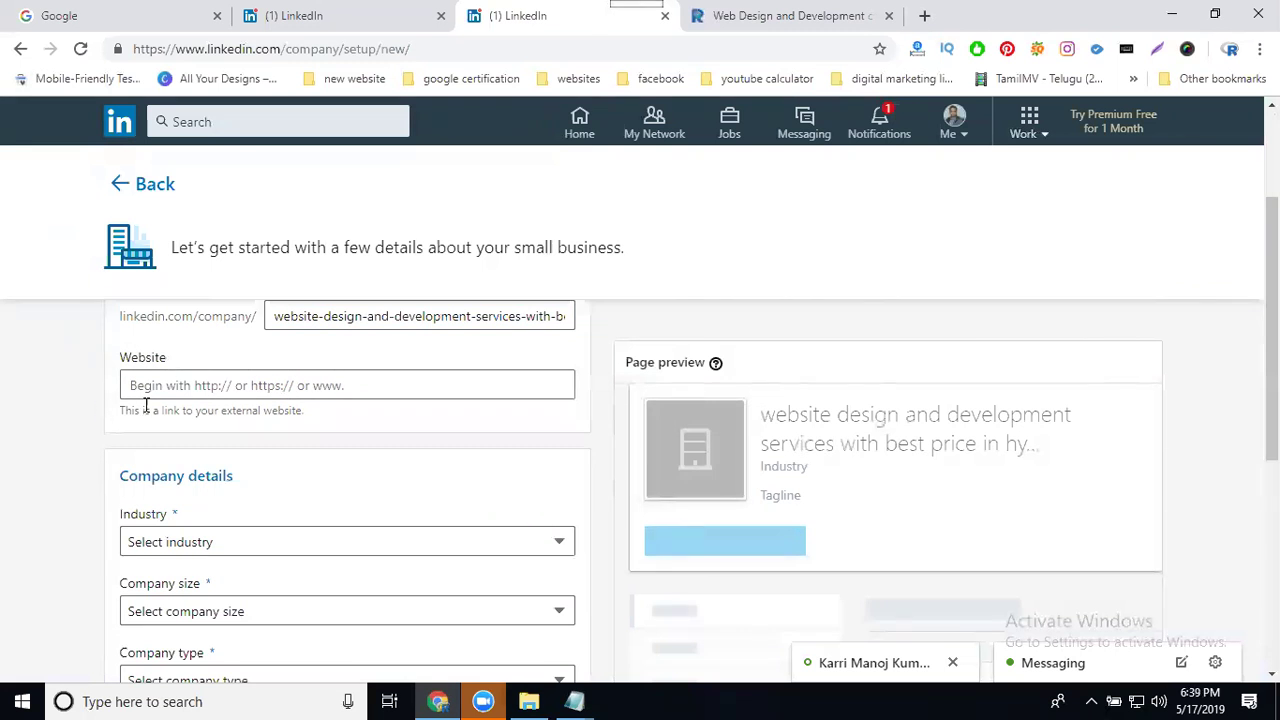
pyautogui.click(725, 20)
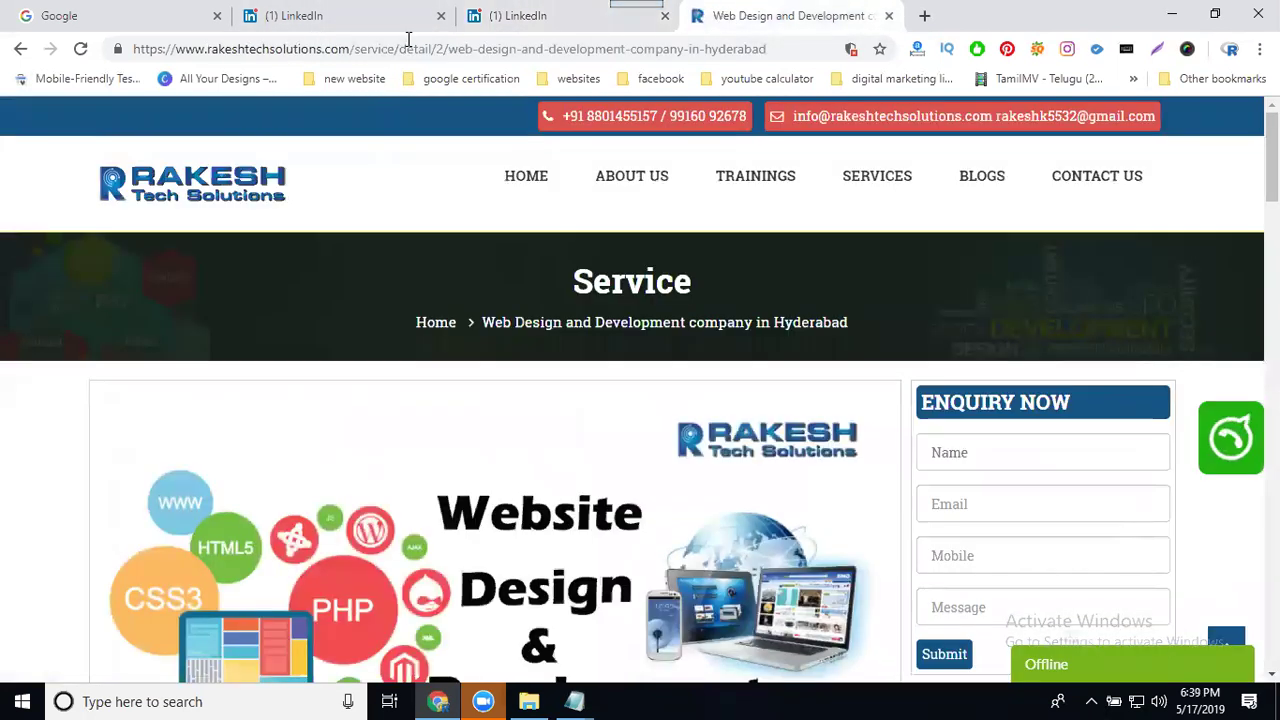
# Step: Paste the web design service page's address into the company page's Website field
pyautogui.click(407, 44)
pyautogui.click(527, 20)
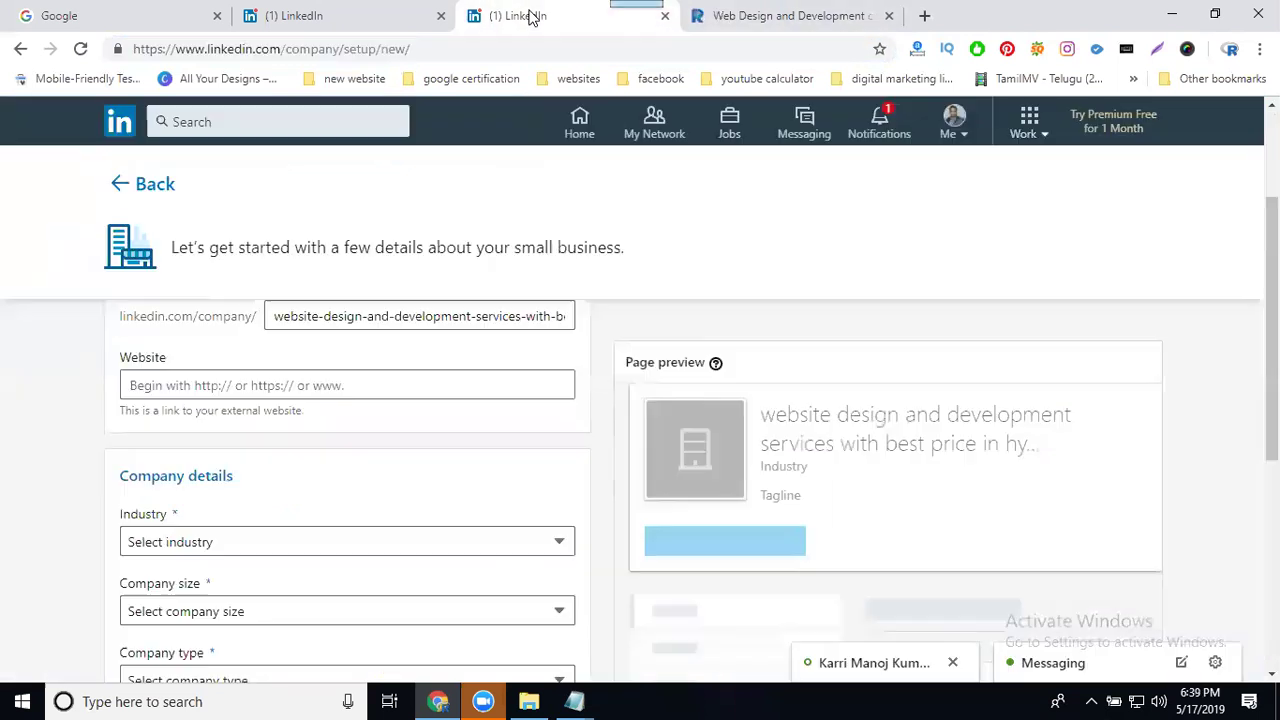
pyautogui.click(265, 386)
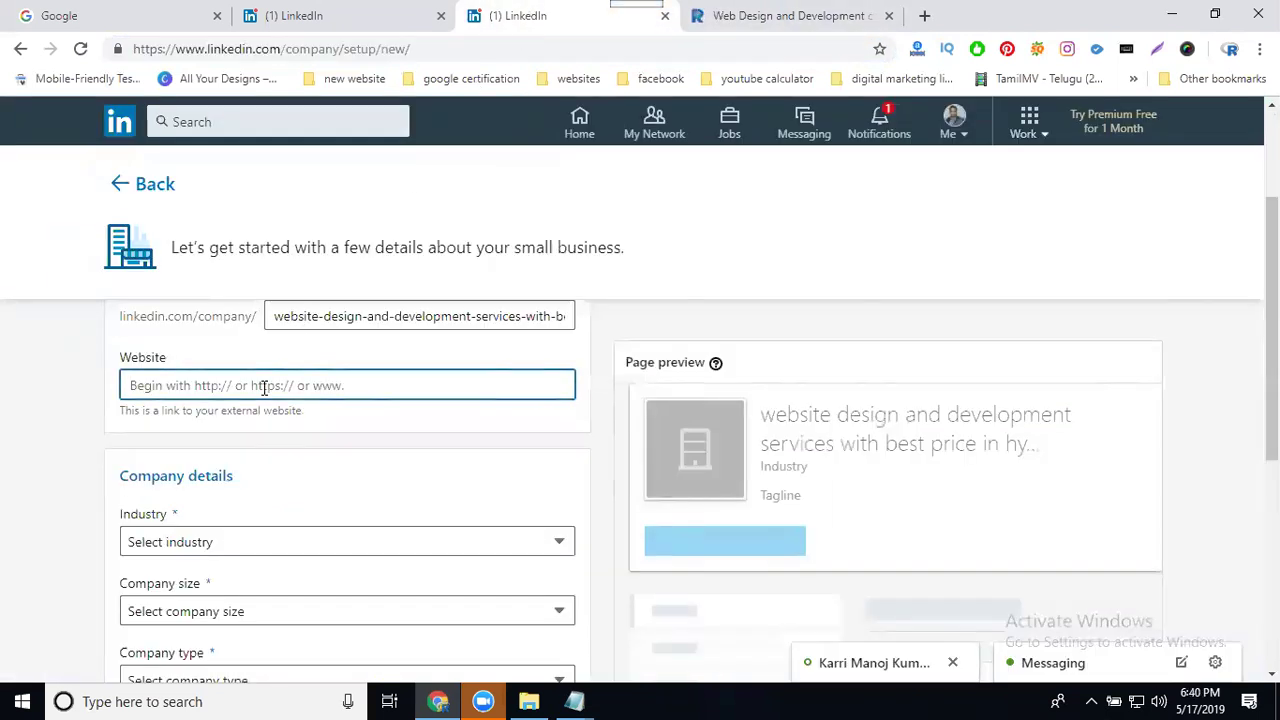
pyautogui.hotkey('ctrl', 'v')
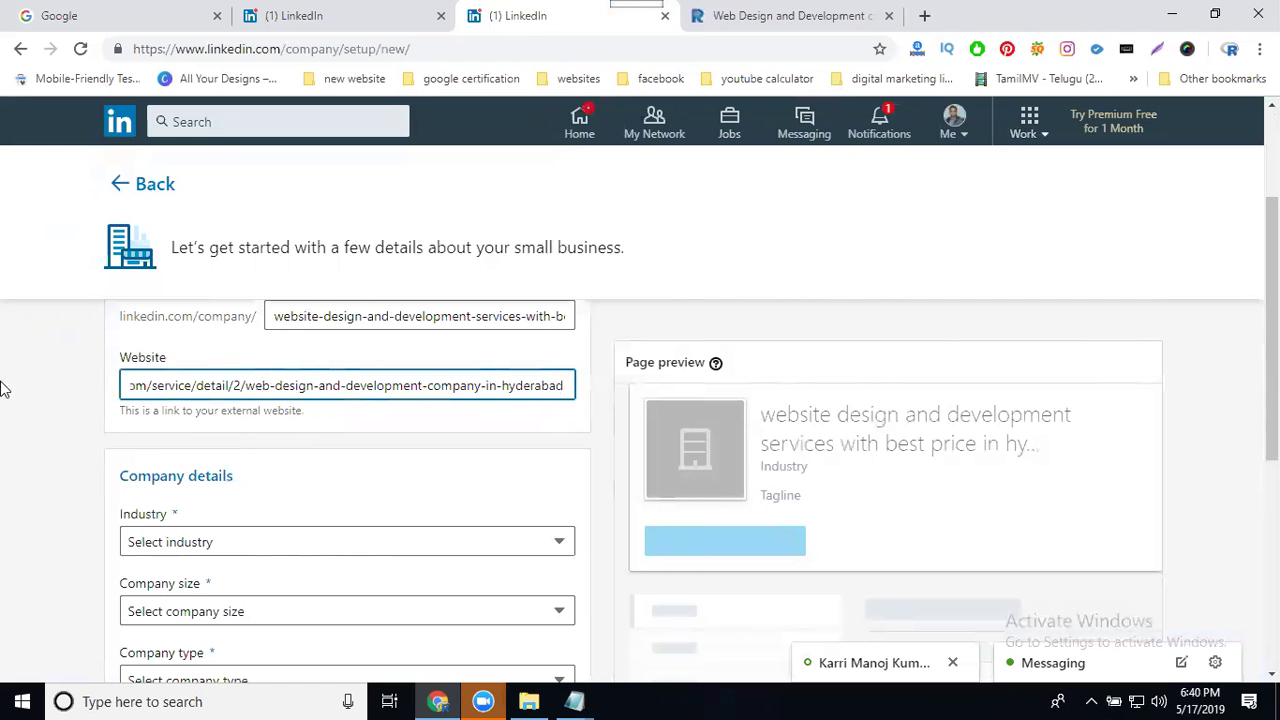
pyautogui.scroll(-3, 6, 405)
# Step: Browse the industry list, leaving Dairy selected for now
pyautogui.scroll(1, 115, 420)
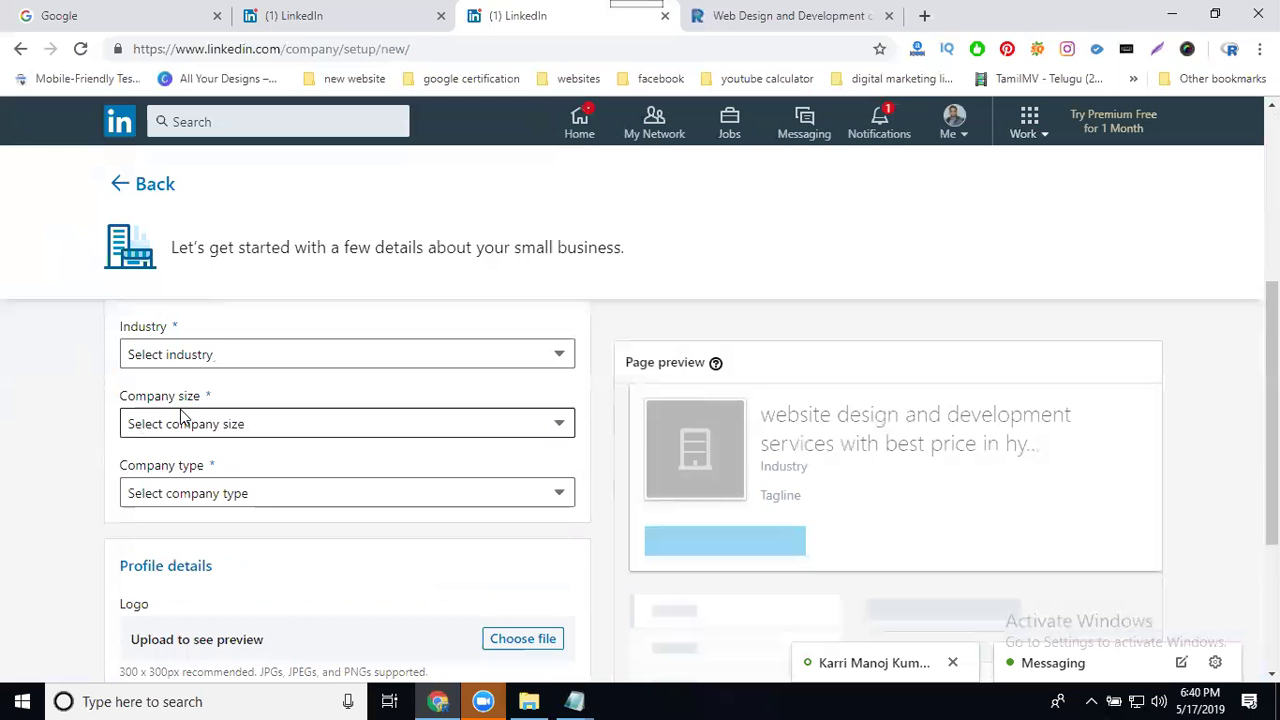
pyautogui.click(218, 369)
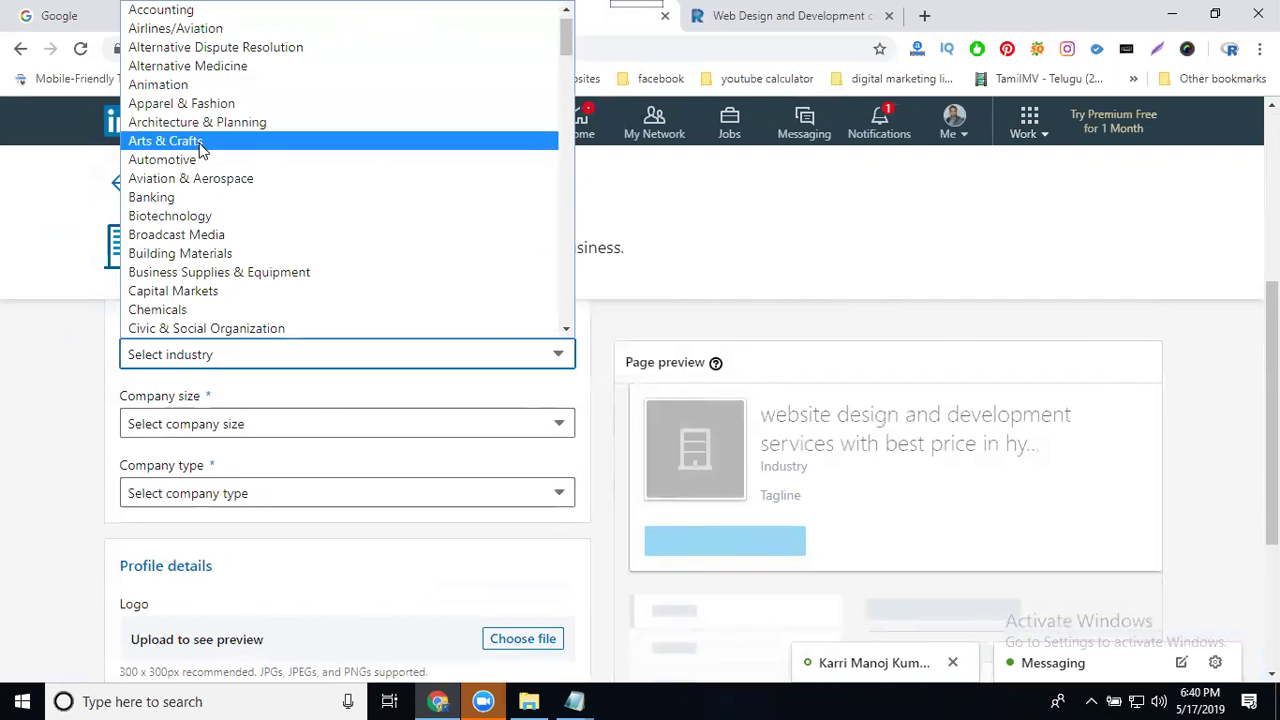
pyautogui.scroll(-3, 203, 150)
pyautogui.scroll(-3, 203, 150)
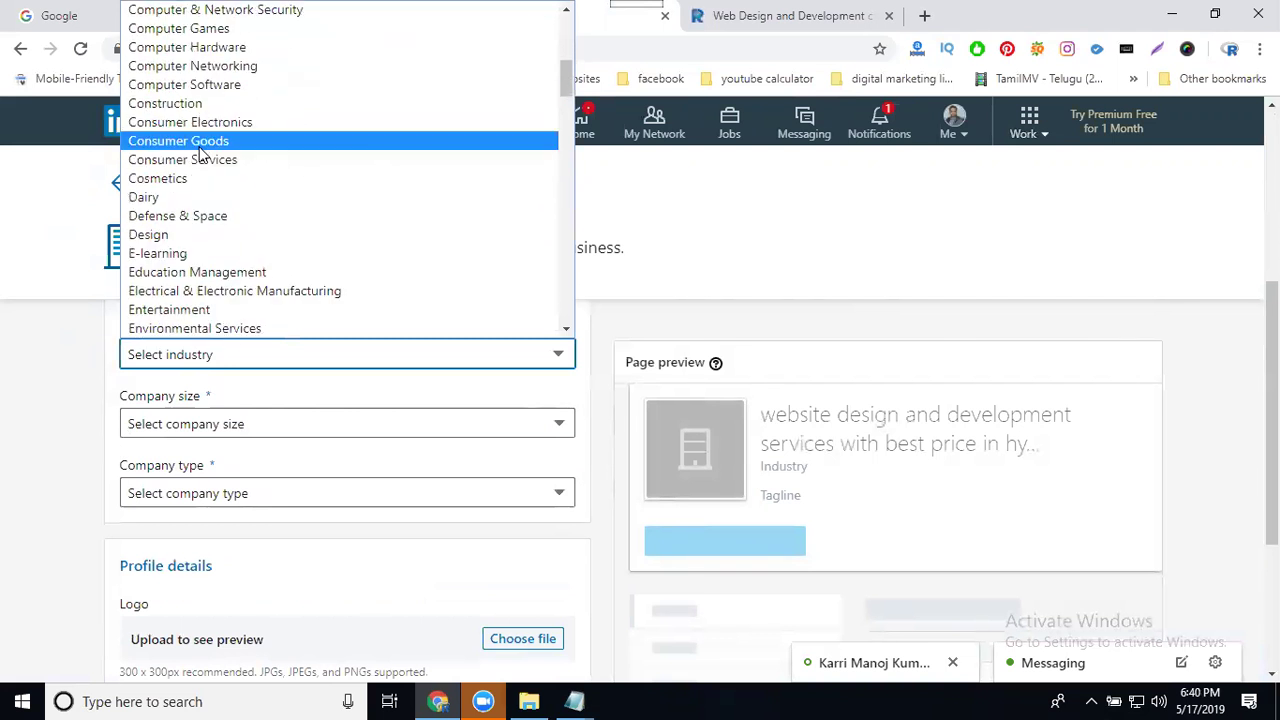
pyautogui.scroll(-3, 203, 152)
pyautogui.scroll(-12, 200, 152)
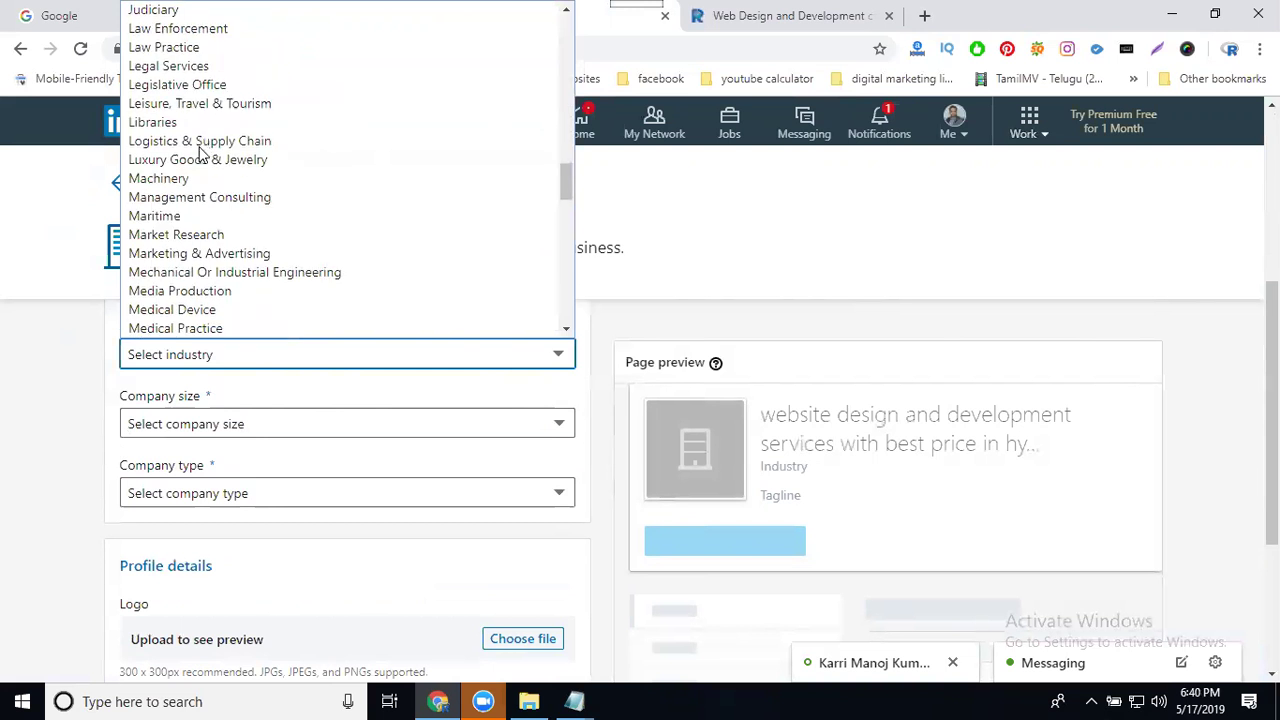
pyautogui.scroll(-20, 197, 210)
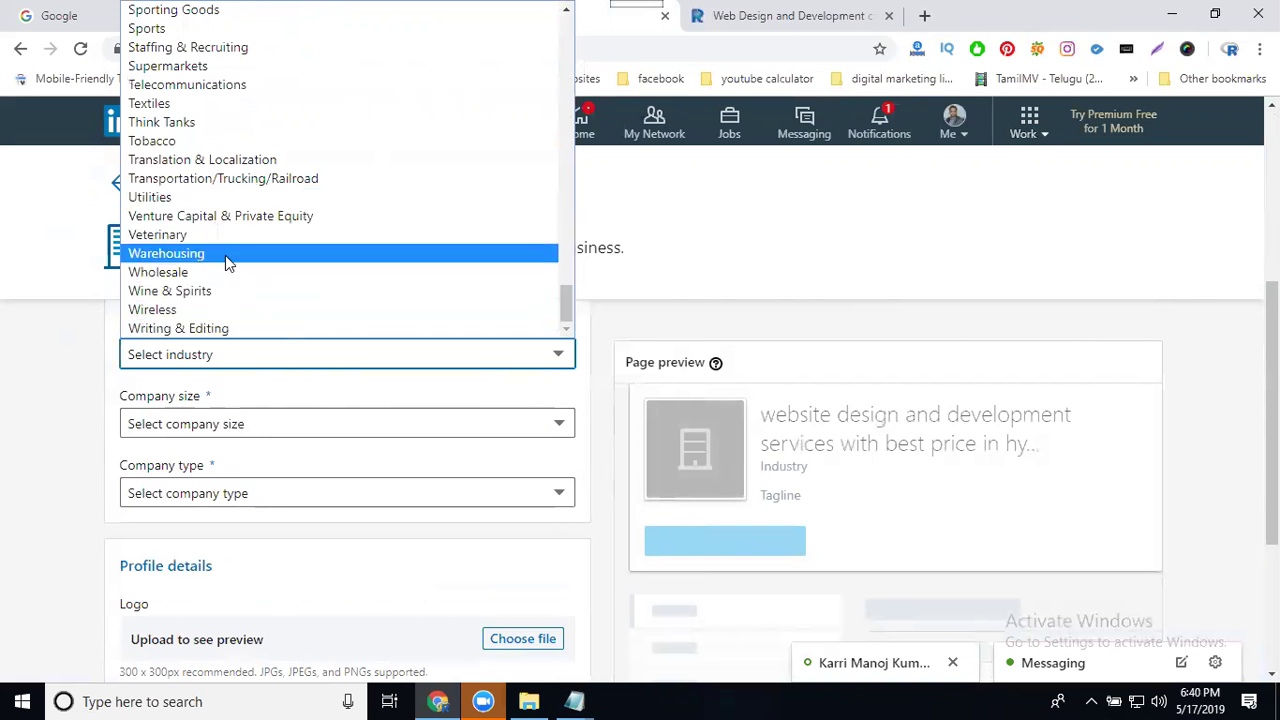
pyautogui.scroll(3, 225, 255)
pyautogui.scroll(3, 225, 253)
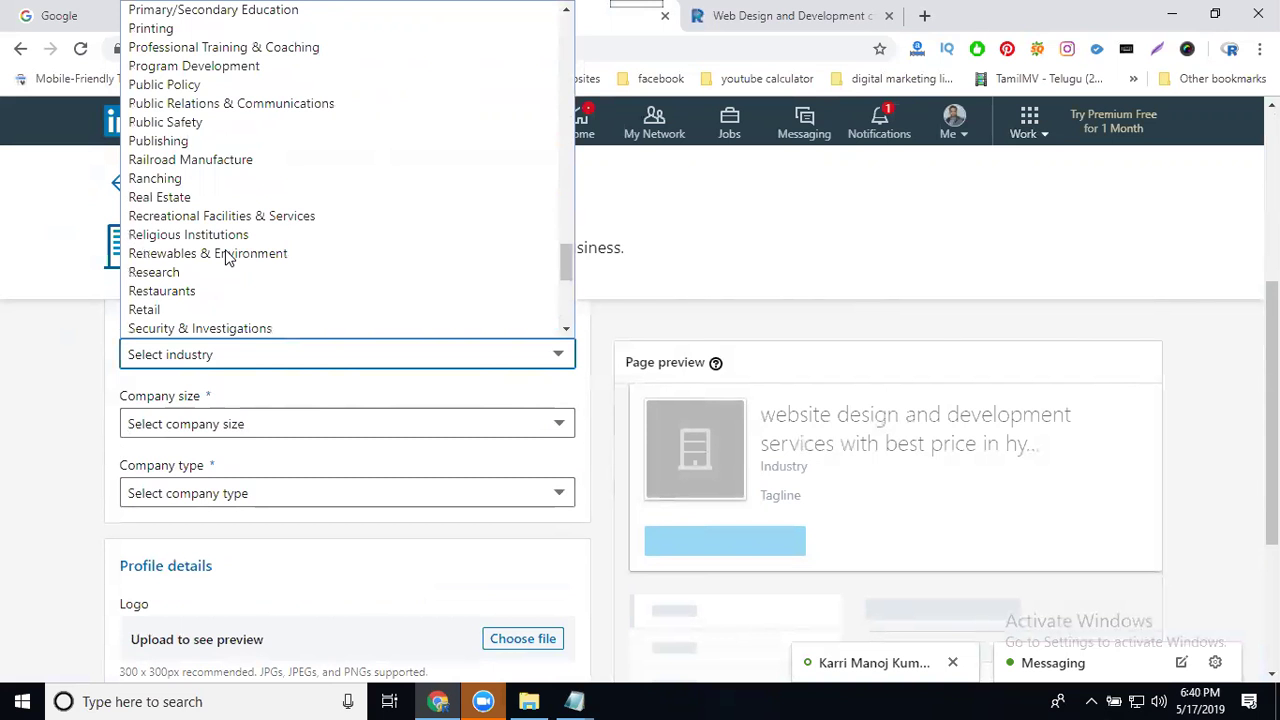
pyautogui.scroll(3, 225, 255)
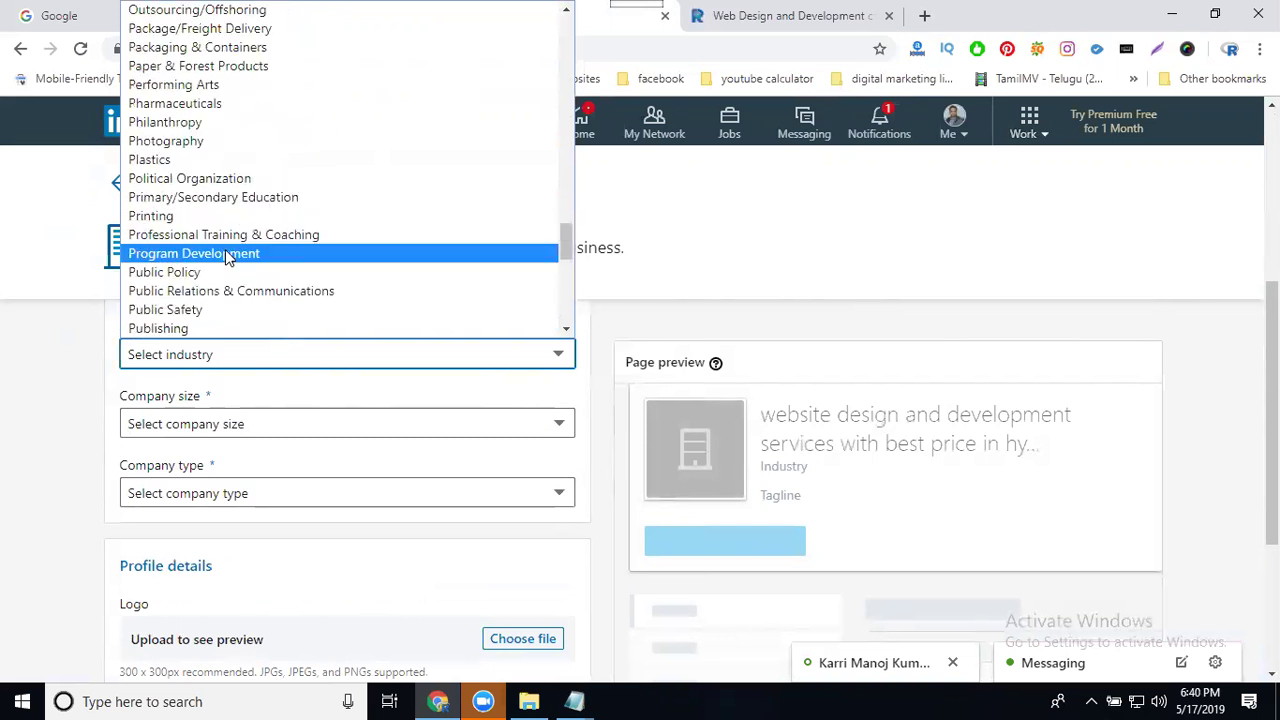
pyautogui.scroll(3, 225, 255)
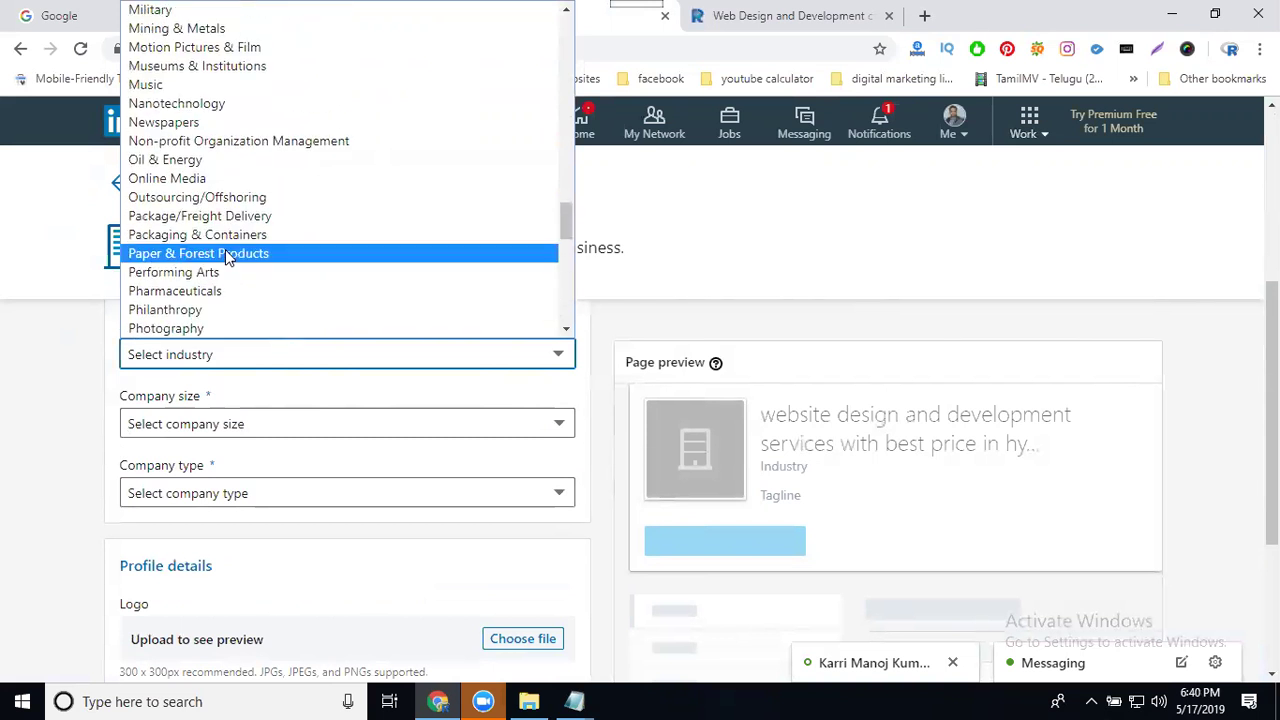
pyautogui.scroll(3, 225, 253)
pyautogui.scroll(-3, 225, 253)
pyautogui.press('d')
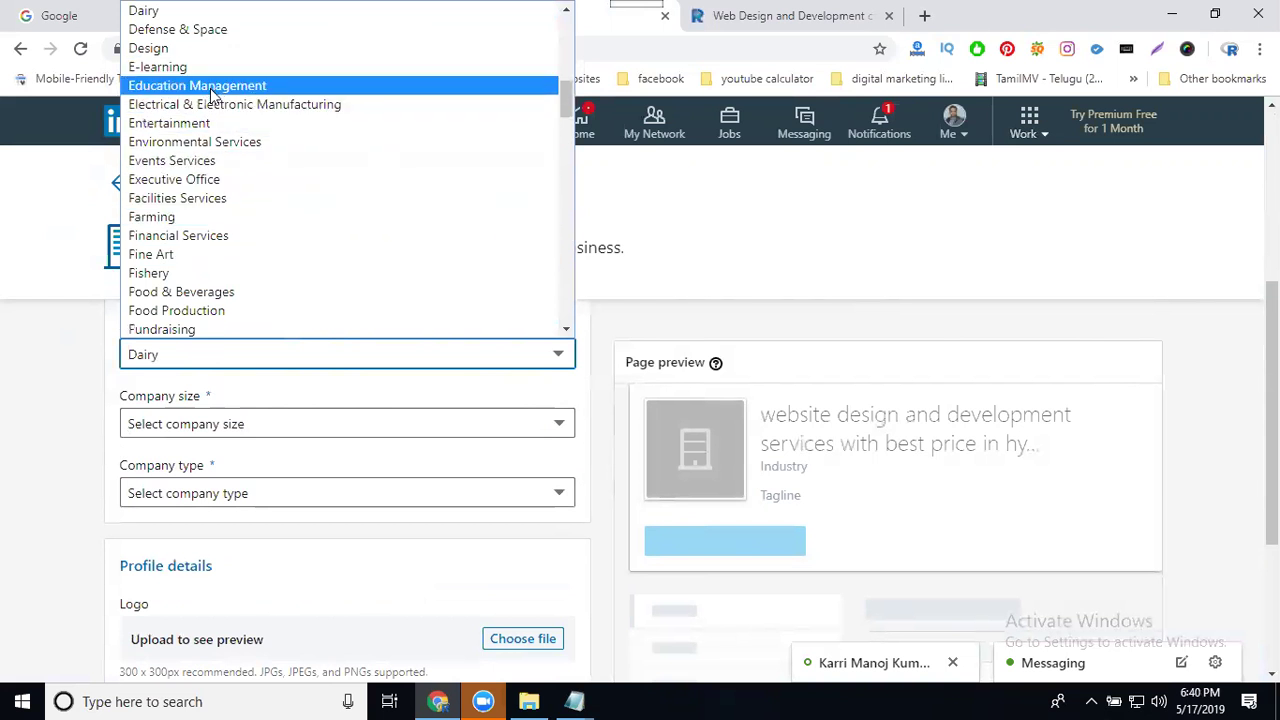
pyautogui.scroll(6, 210, 150)
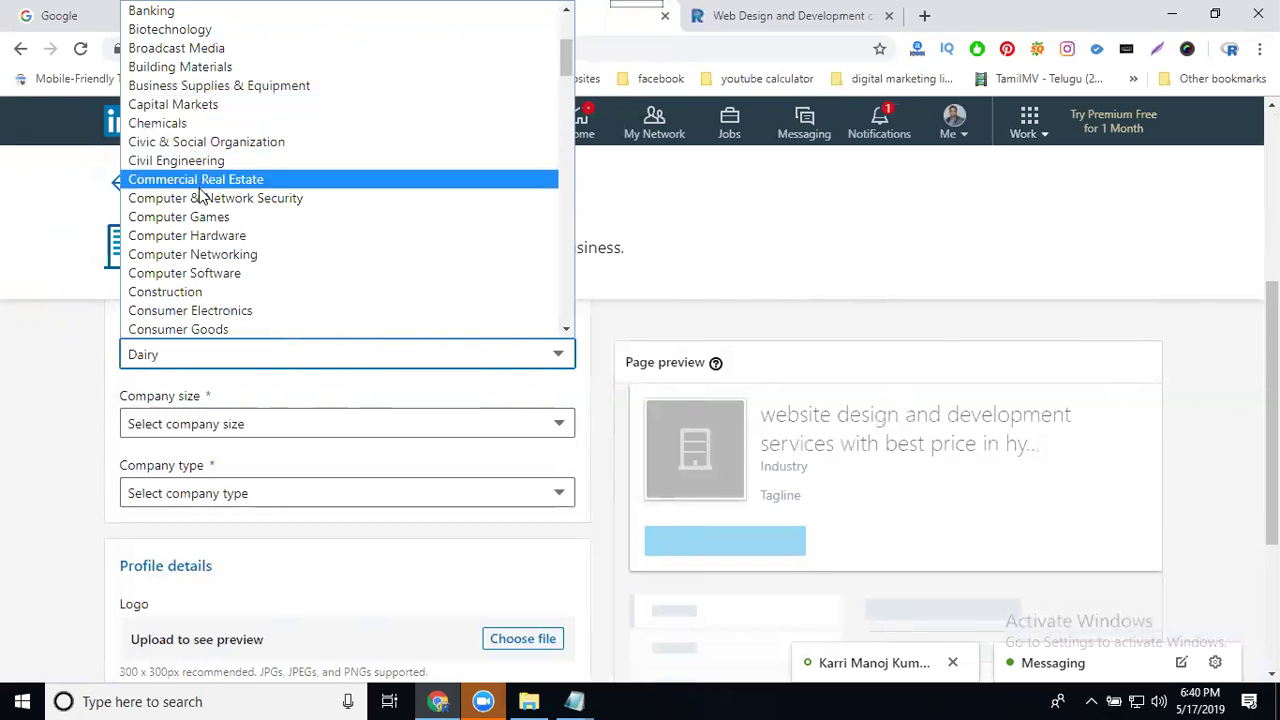
pyautogui.scroll(-3, 200, 195)
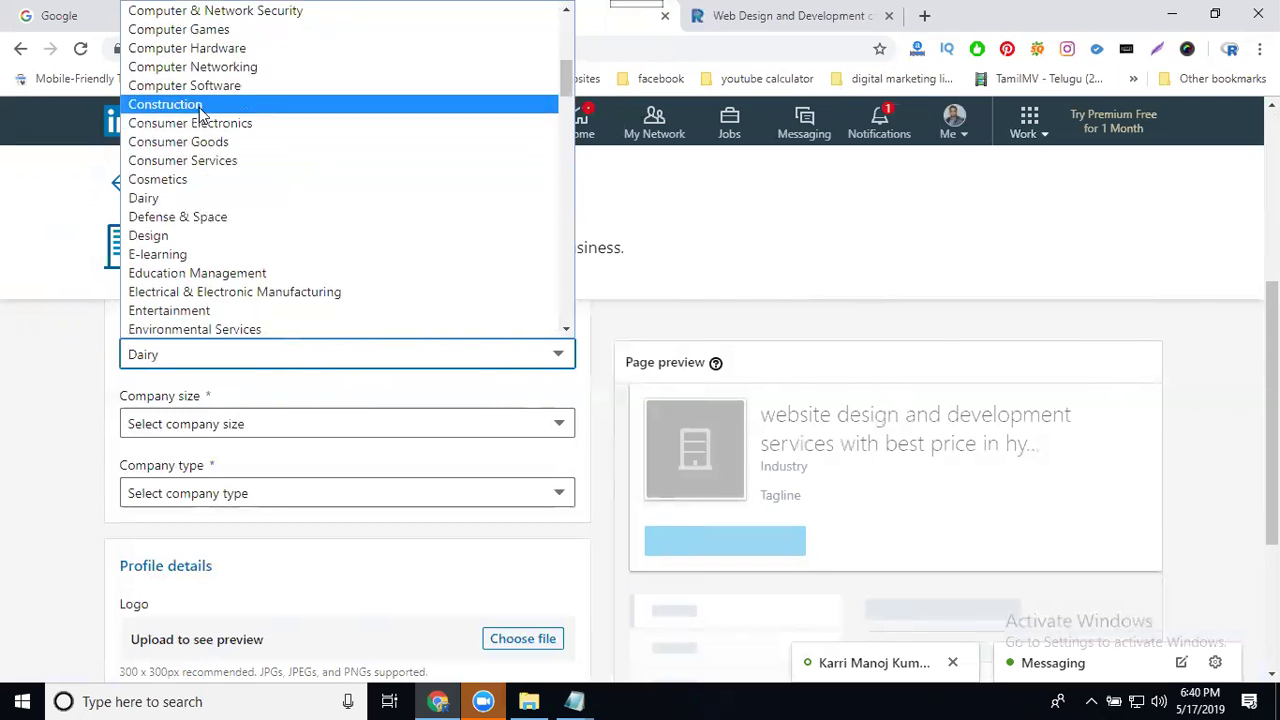
pyautogui.scroll(-3, 198, 145)
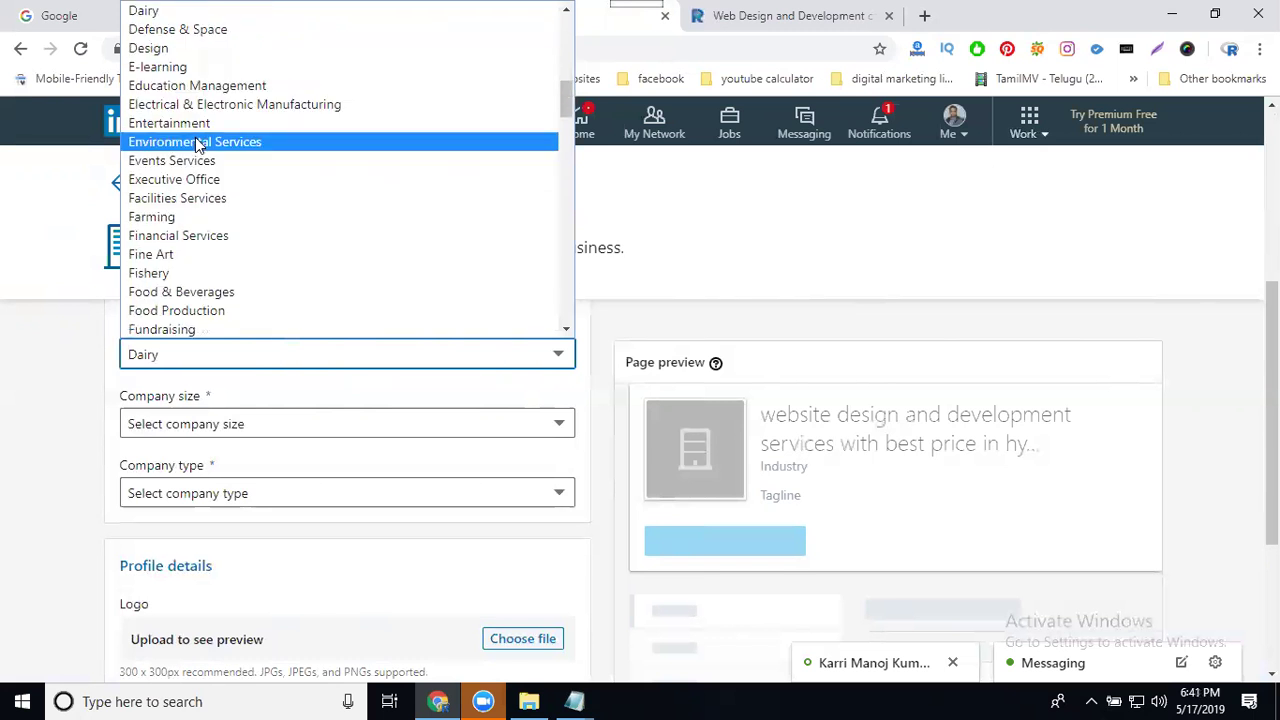
pyautogui.scroll(-2, 198, 145)
pyautogui.scroll(-3, 196, 148)
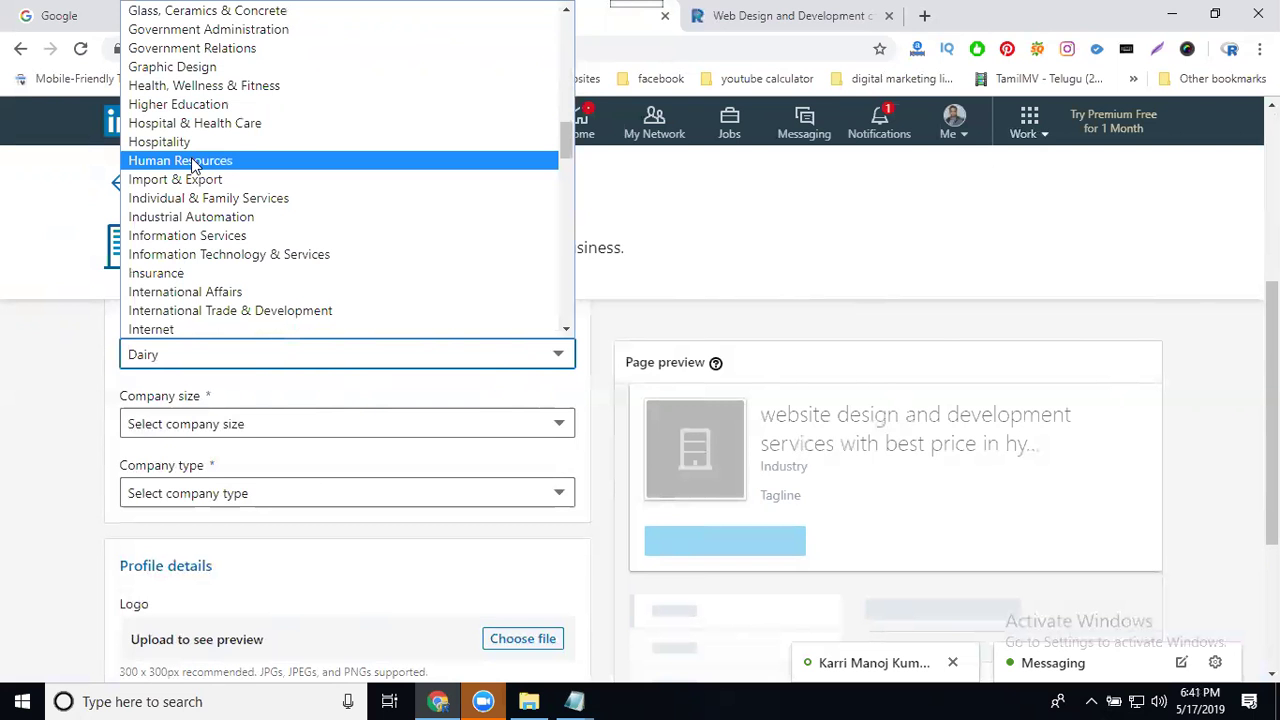
pyautogui.scroll(-3, 212, 220)
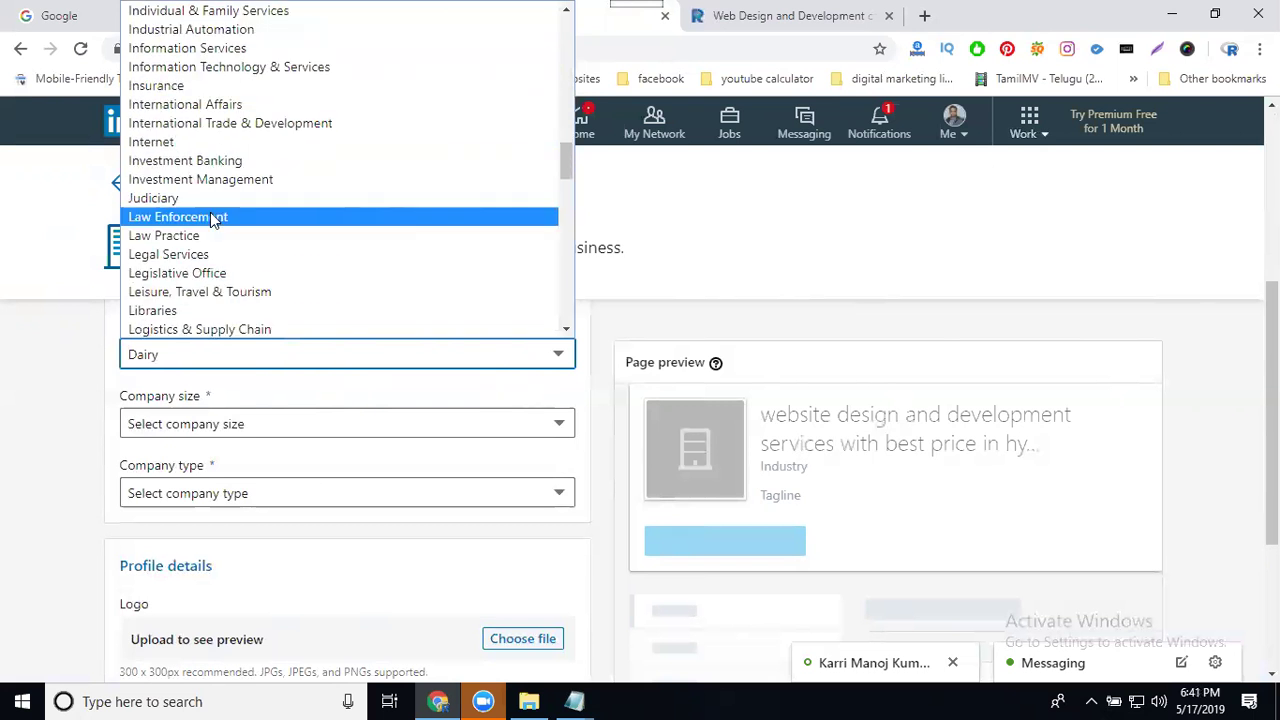
pyautogui.scroll(-18, 212, 220)
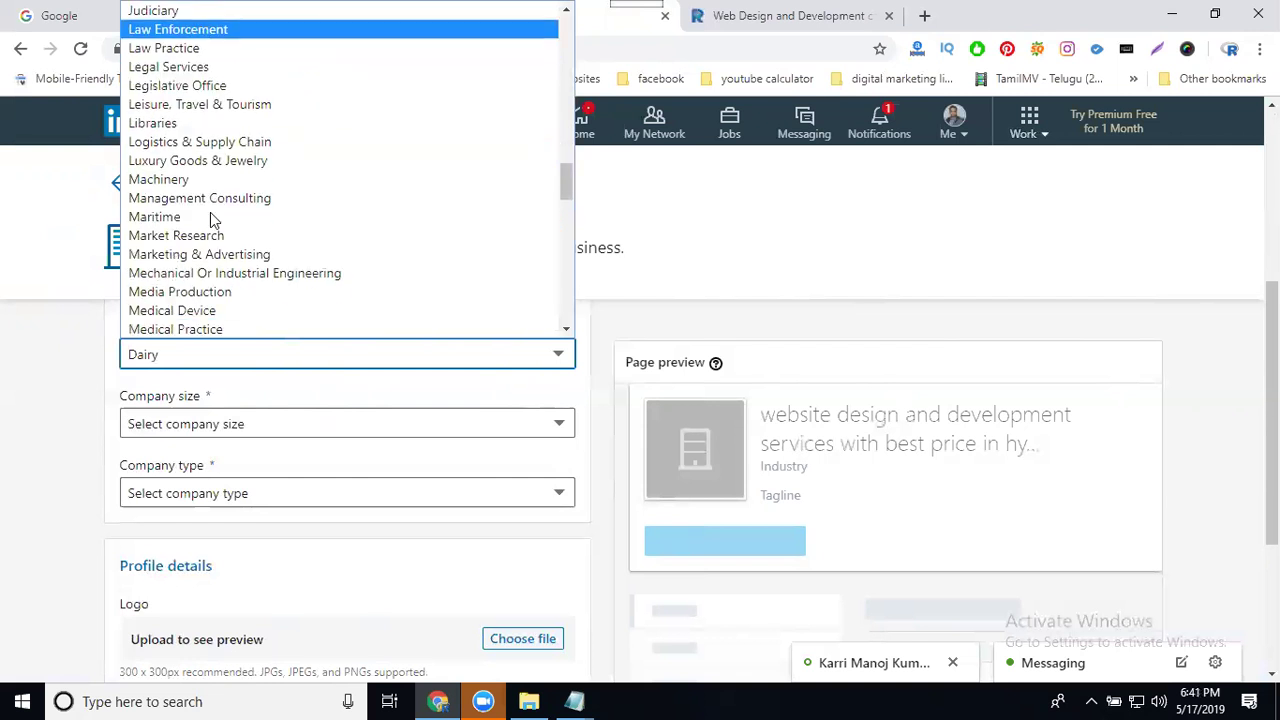
pyautogui.scroll(-3, 212, 220)
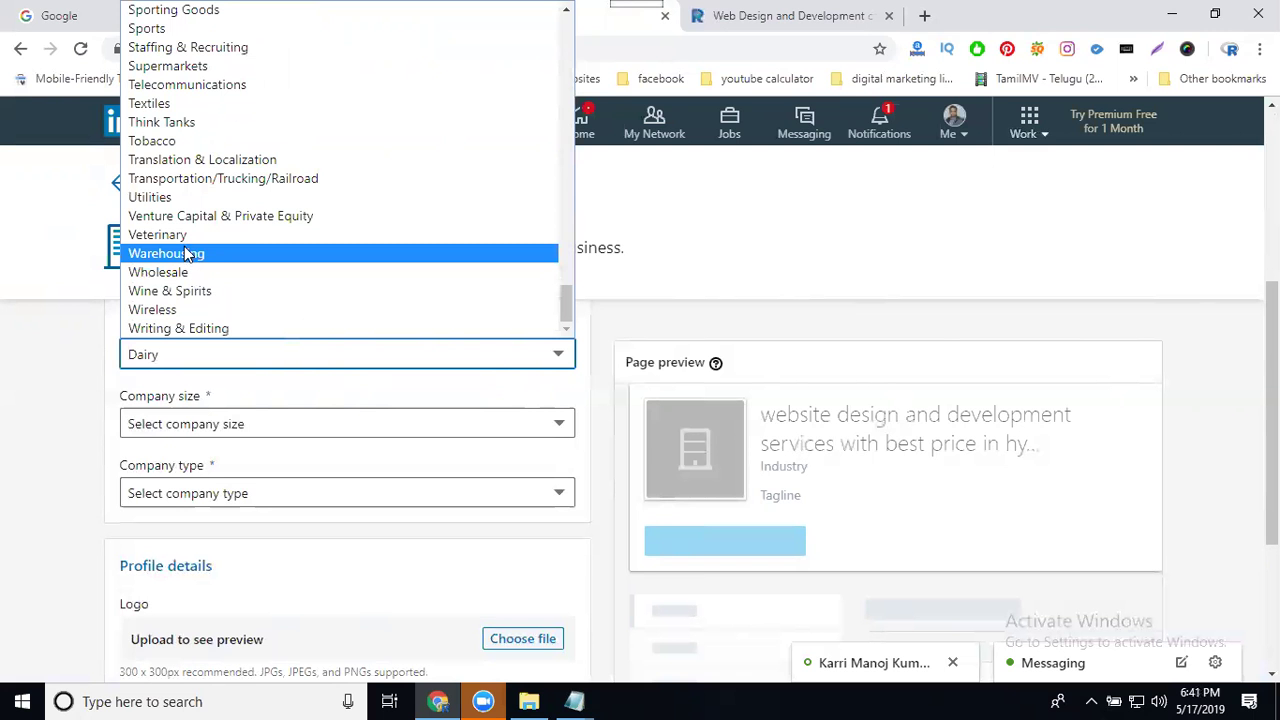
pyautogui.scroll(7, 186, 240)
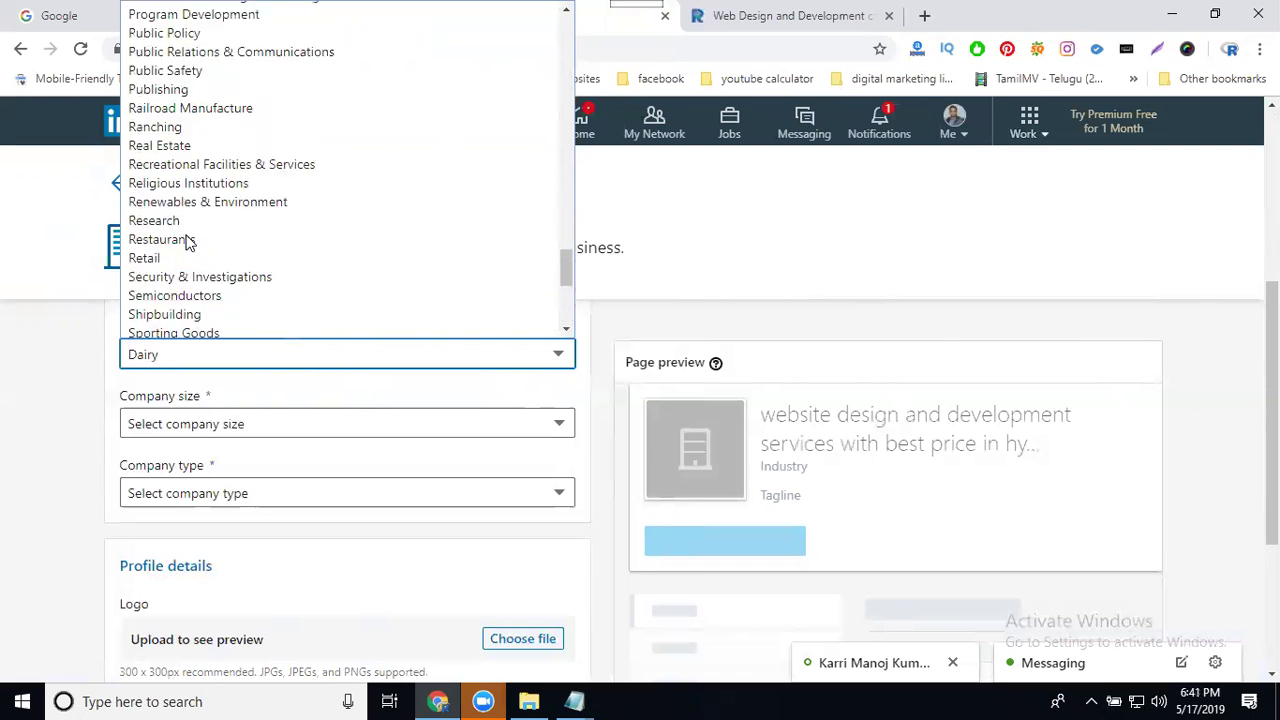
pyautogui.scroll(3, 186, 240)
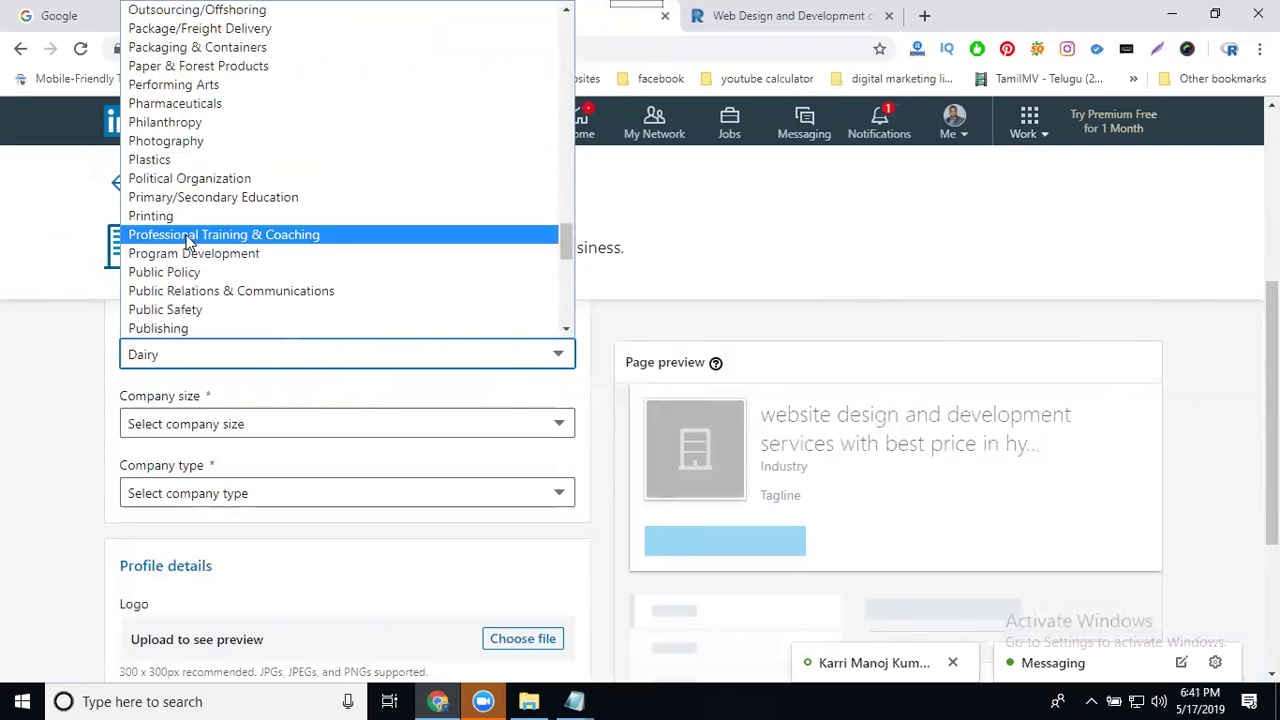
pyautogui.click(845, 655)
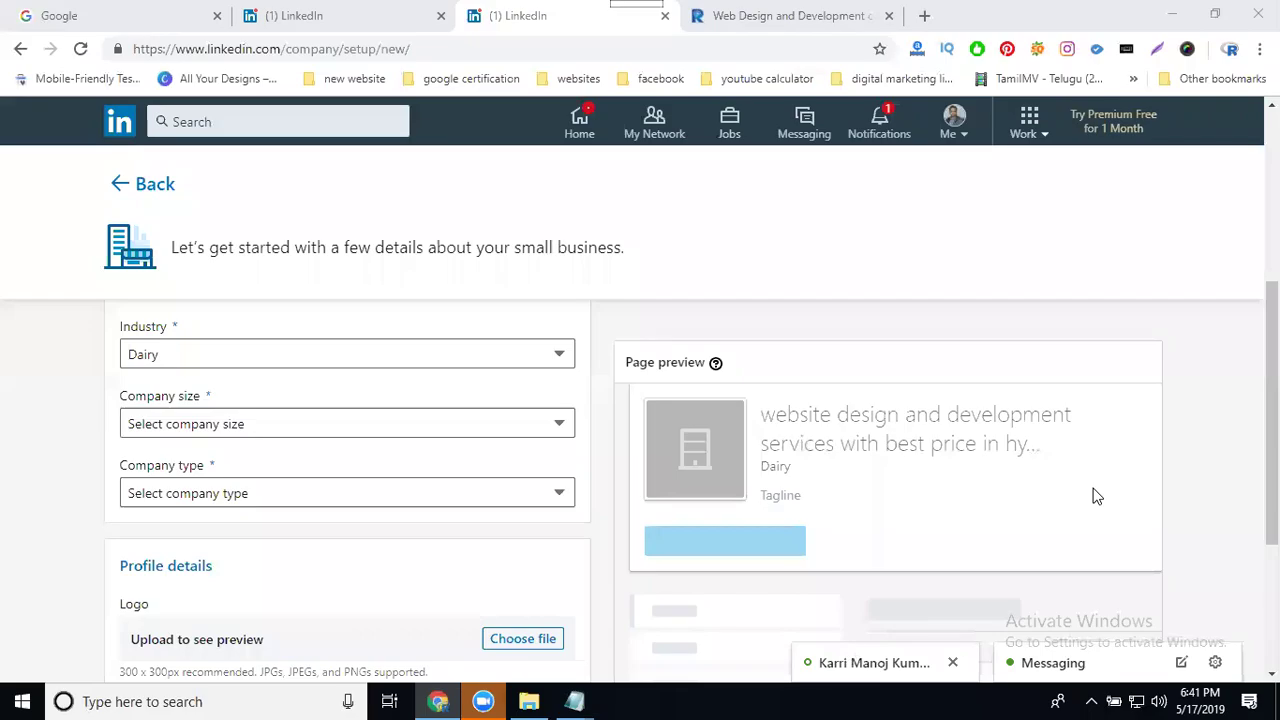
# Step: Switch the industry to Marketing & Advertising
pyautogui.click(208, 358)
pyautogui.scroll(-5, 251, 220)
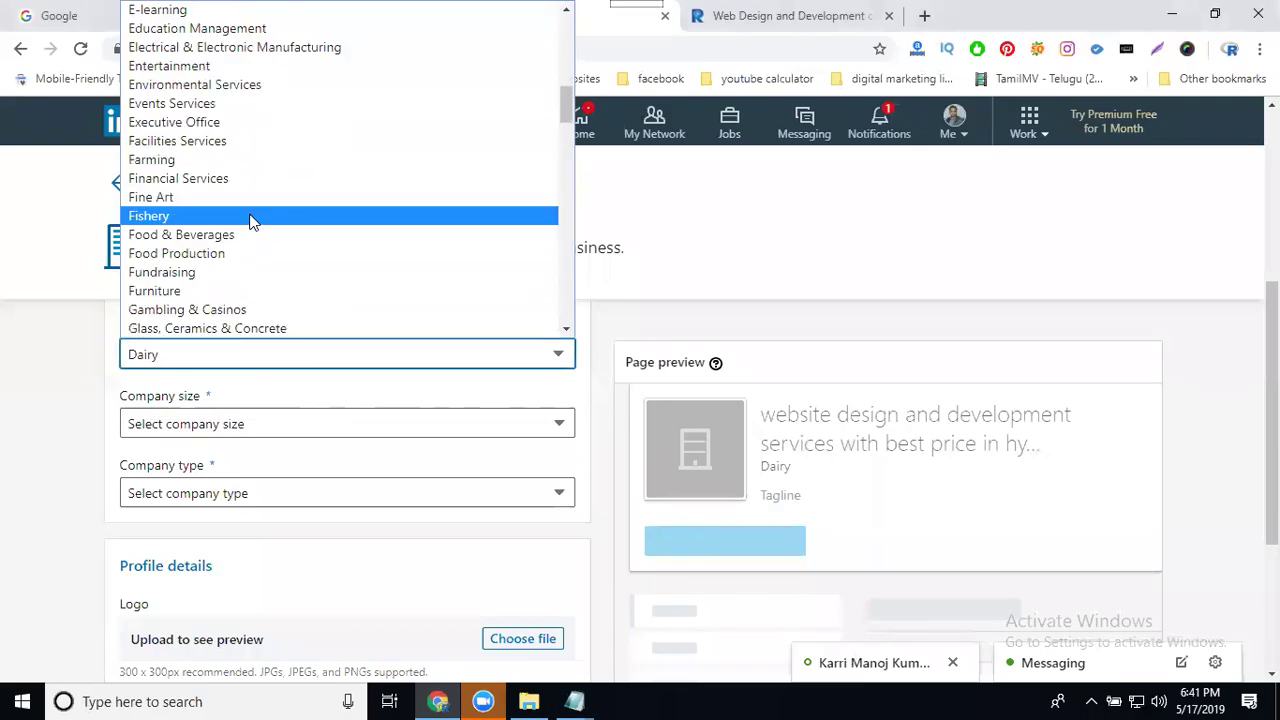
pyautogui.press('m')
pyautogui.scroll(-3, 251, 216)
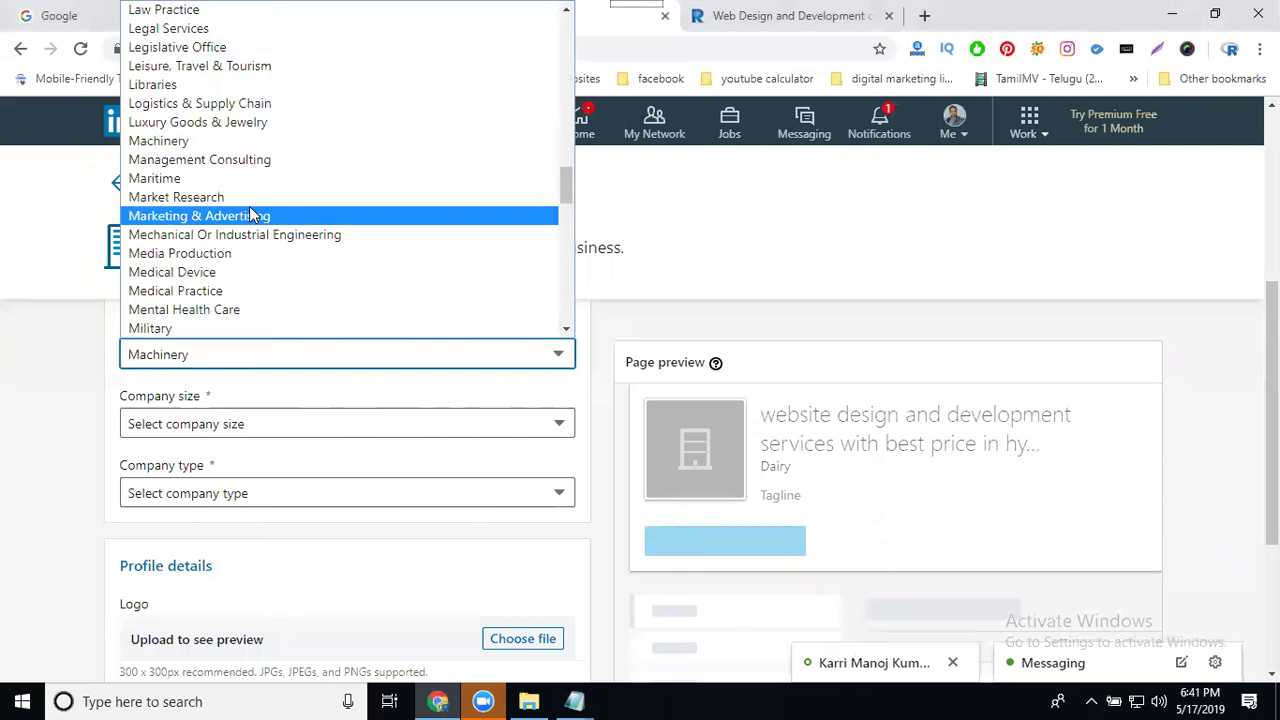
pyautogui.click(250, 216)
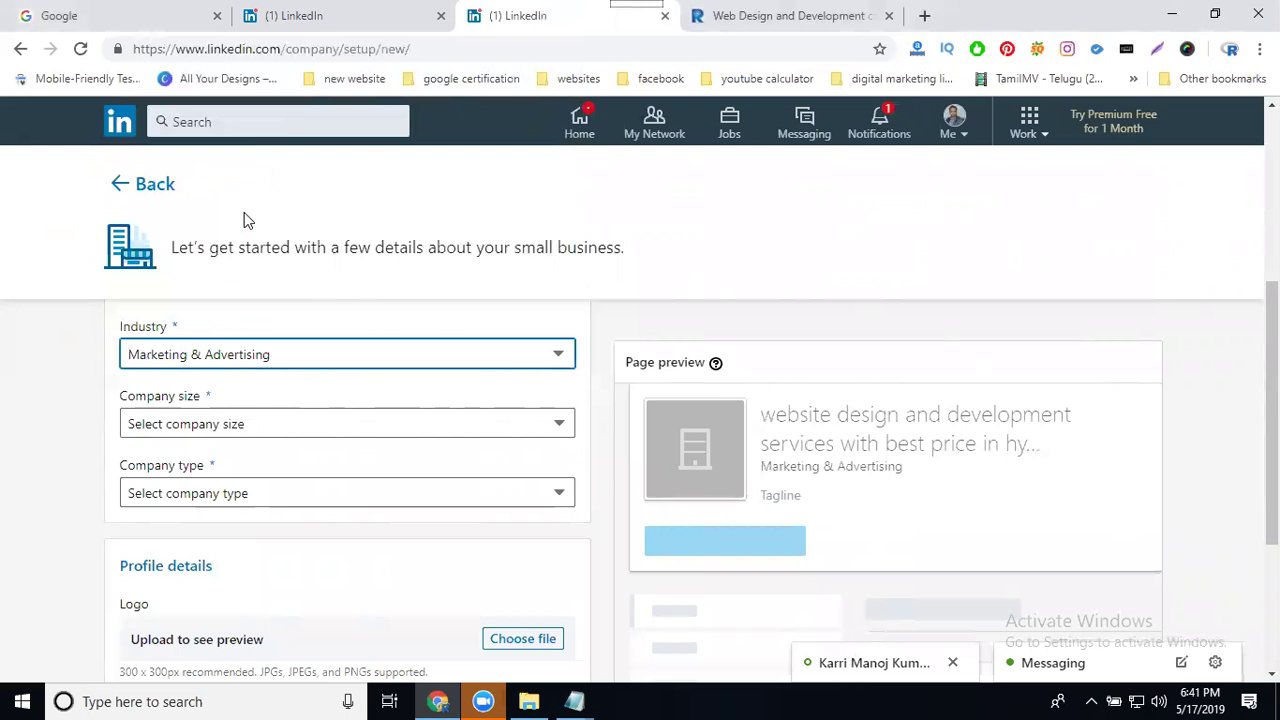
# Step: Set the company size to 2–10 employees
pyautogui.click(182, 428)
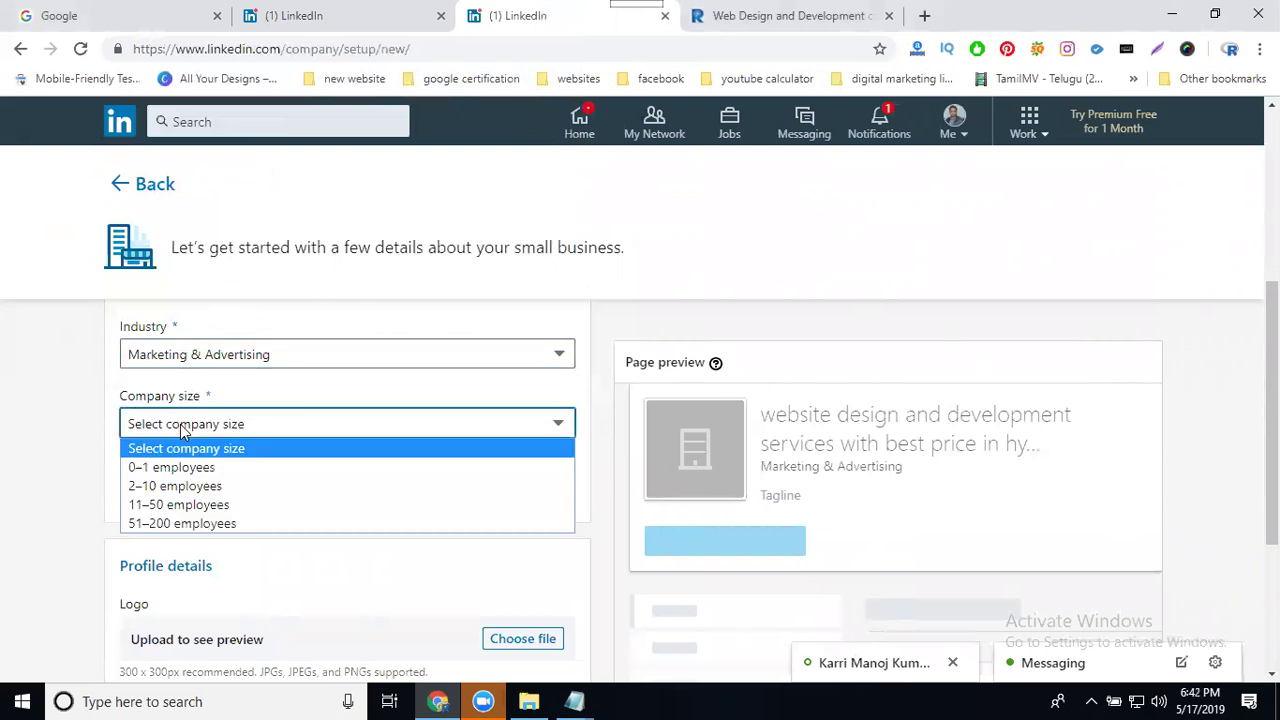
pyautogui.click(165, 487)
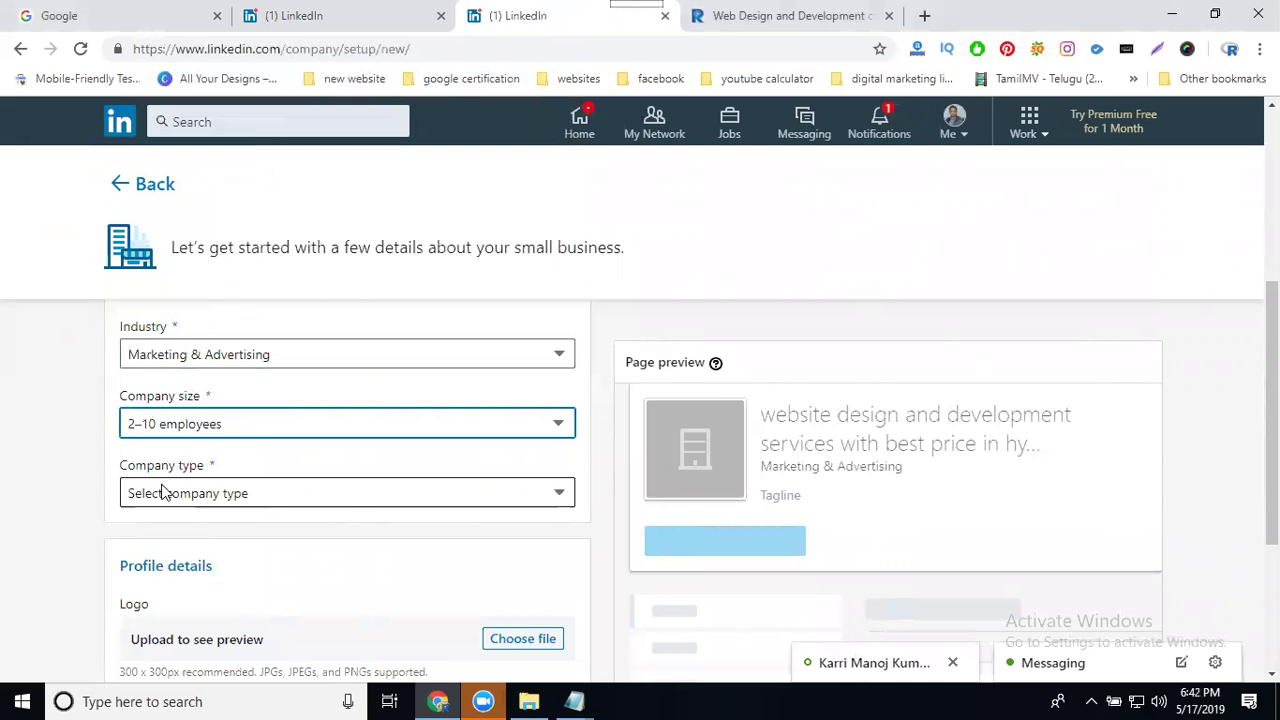
pyautogui.scroll(-2, 14, 428)
# Step: Upload Untitled design (1).jpg from the Downloads folder as the page logo
pyautogui.click(510, 458)
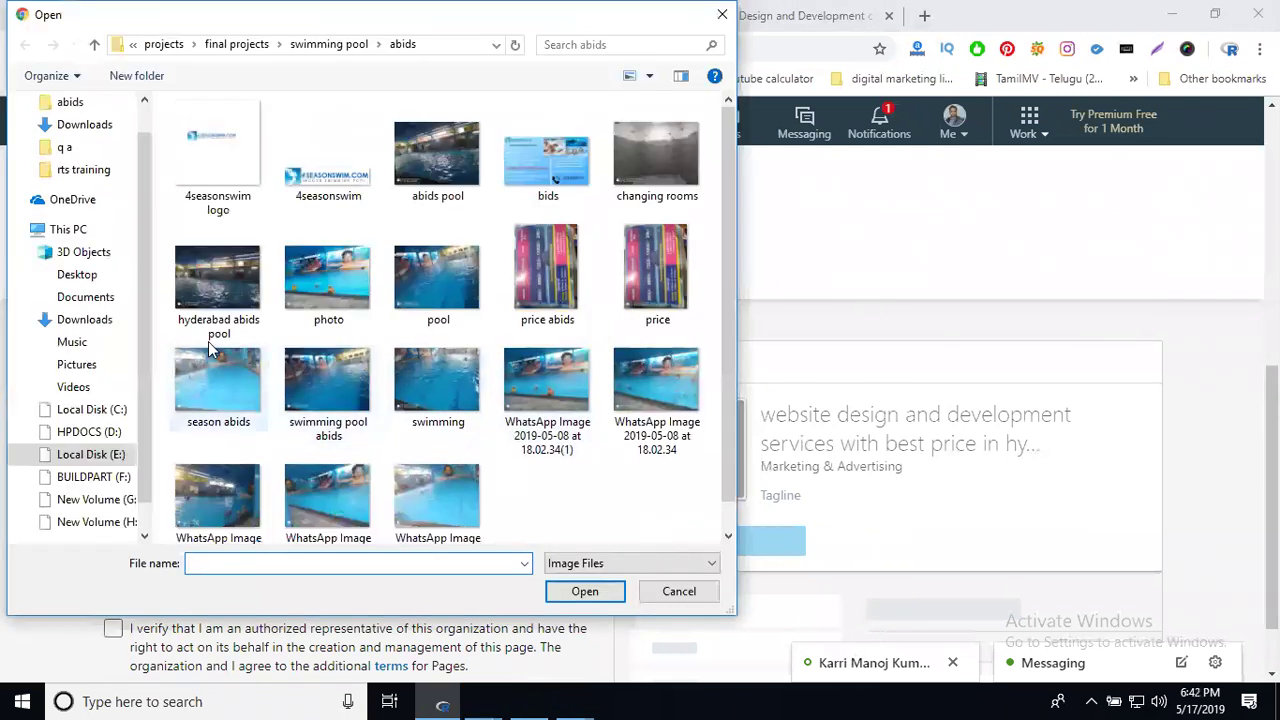
pyautogui.click(84, 319)
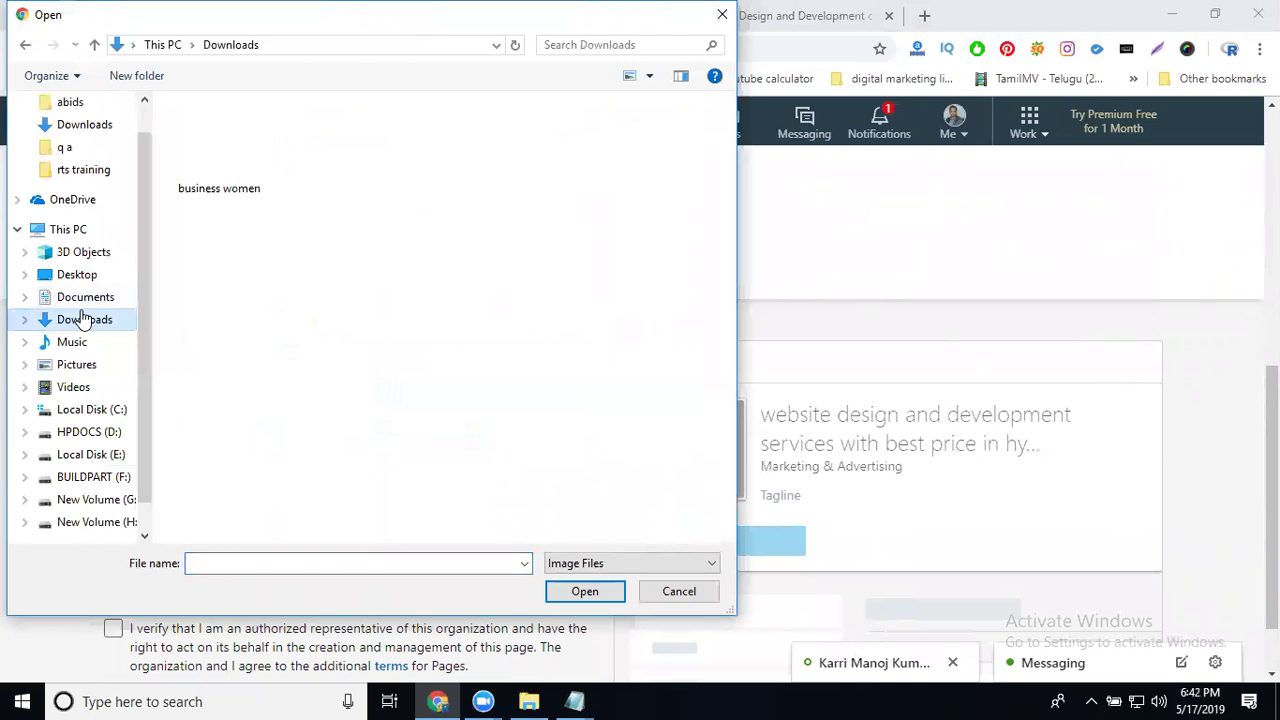
pyautogui.scroll(-2, 390, 347)
pyautogui.doubleClick(229, 467)
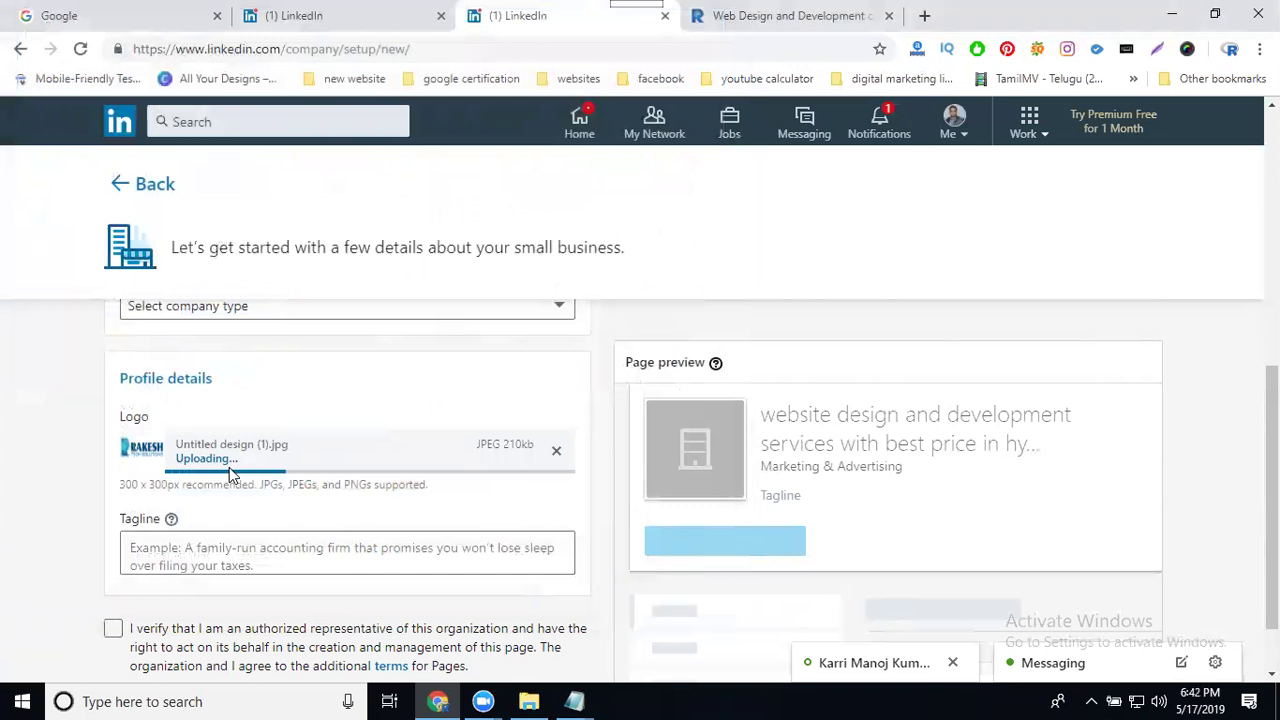
# Step: Enter a tagline saying the page offers web design and development services with best price
pyautogui.click(210, 552)
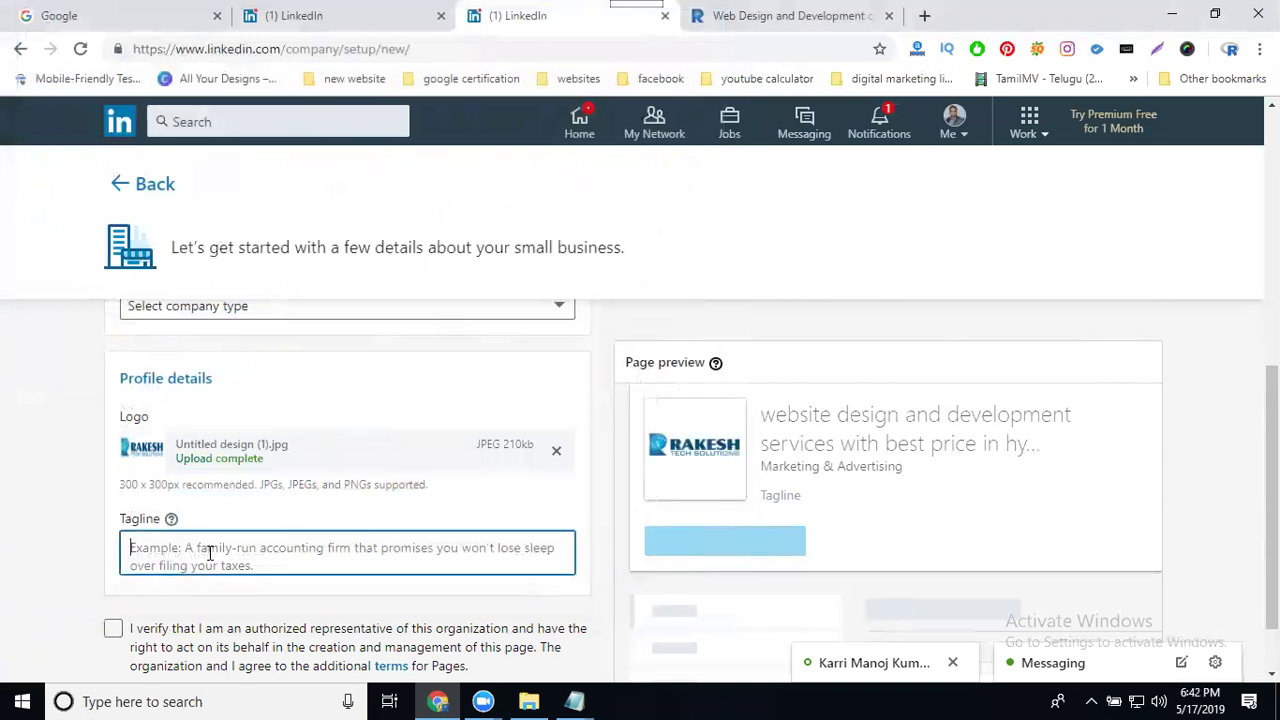
pyautogui.write('Webs')
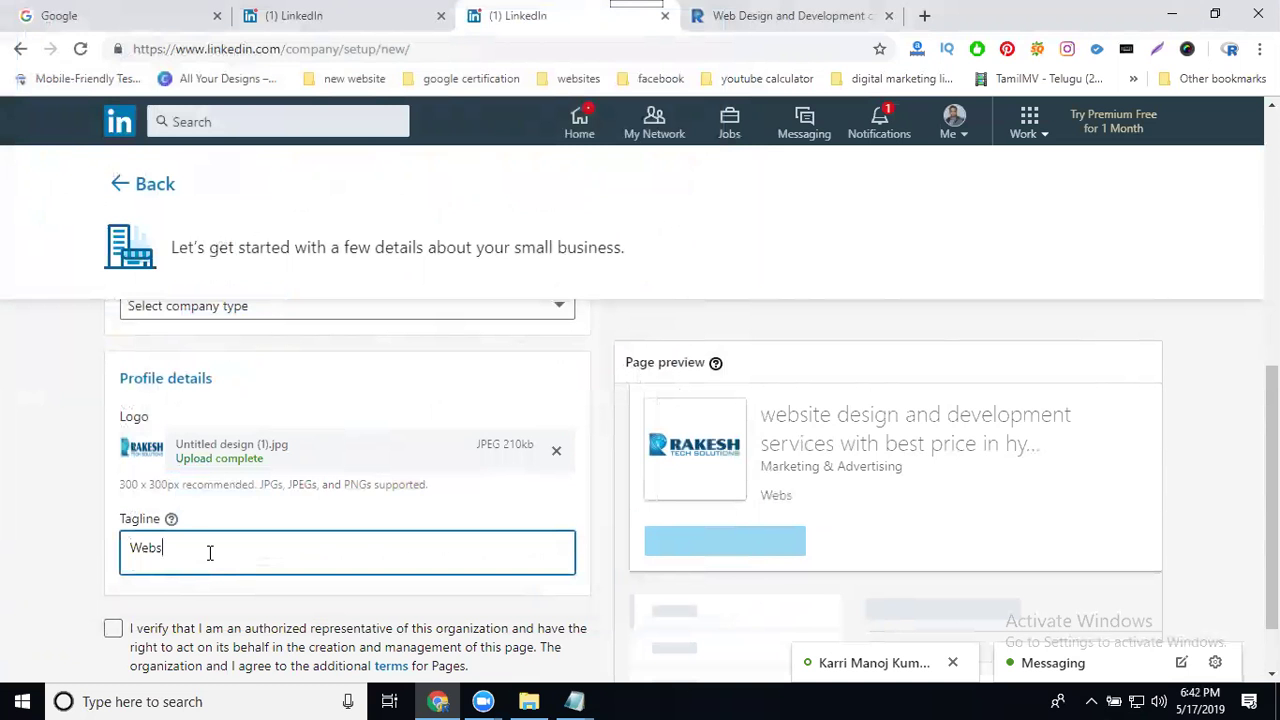
pyautogui.press('BackSpace')
pyautogui.press('BackSpace')
pyautogui.press('BackSpace')
pyautogui.press('BackSpace')
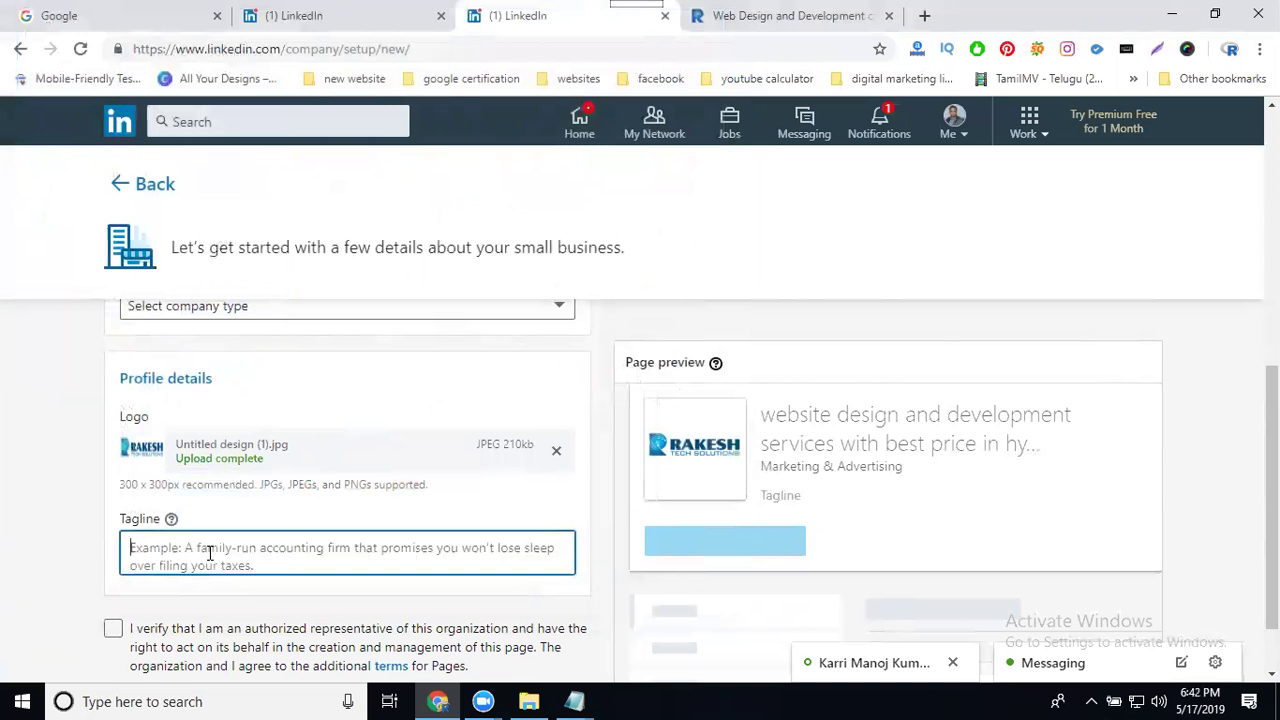
pyautogui.write('this ')
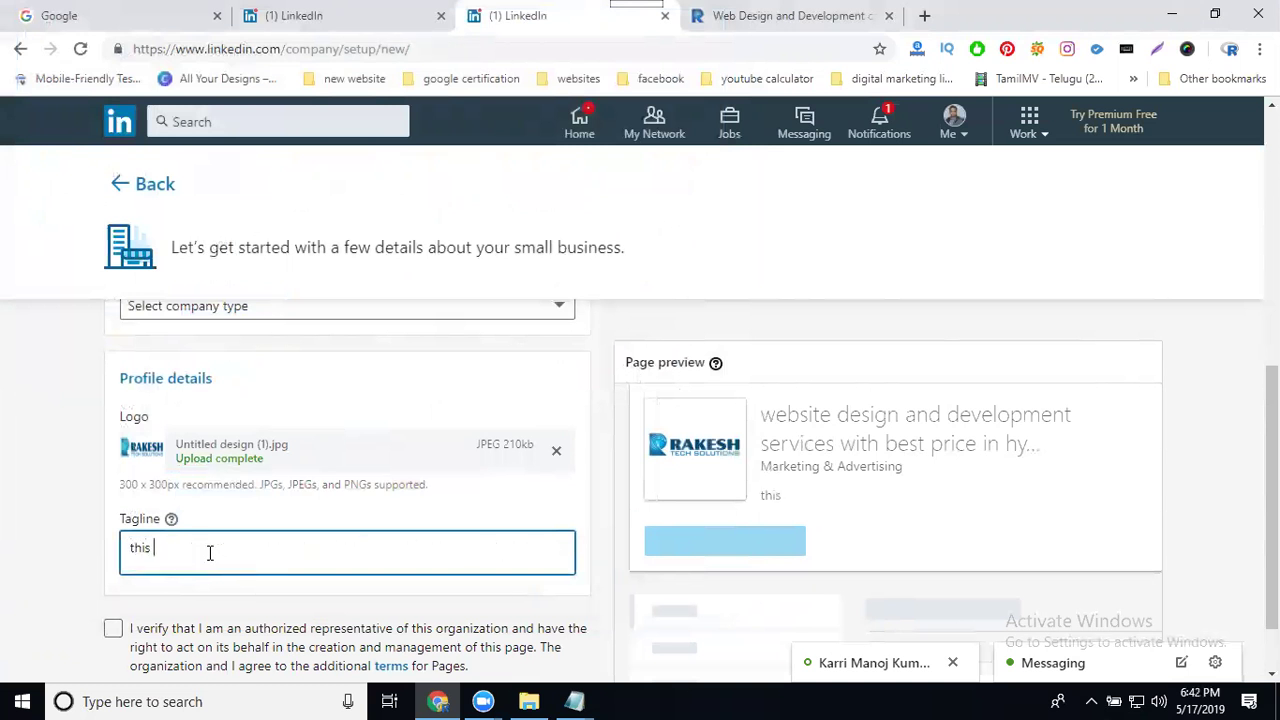
pyautogui.write('page be')
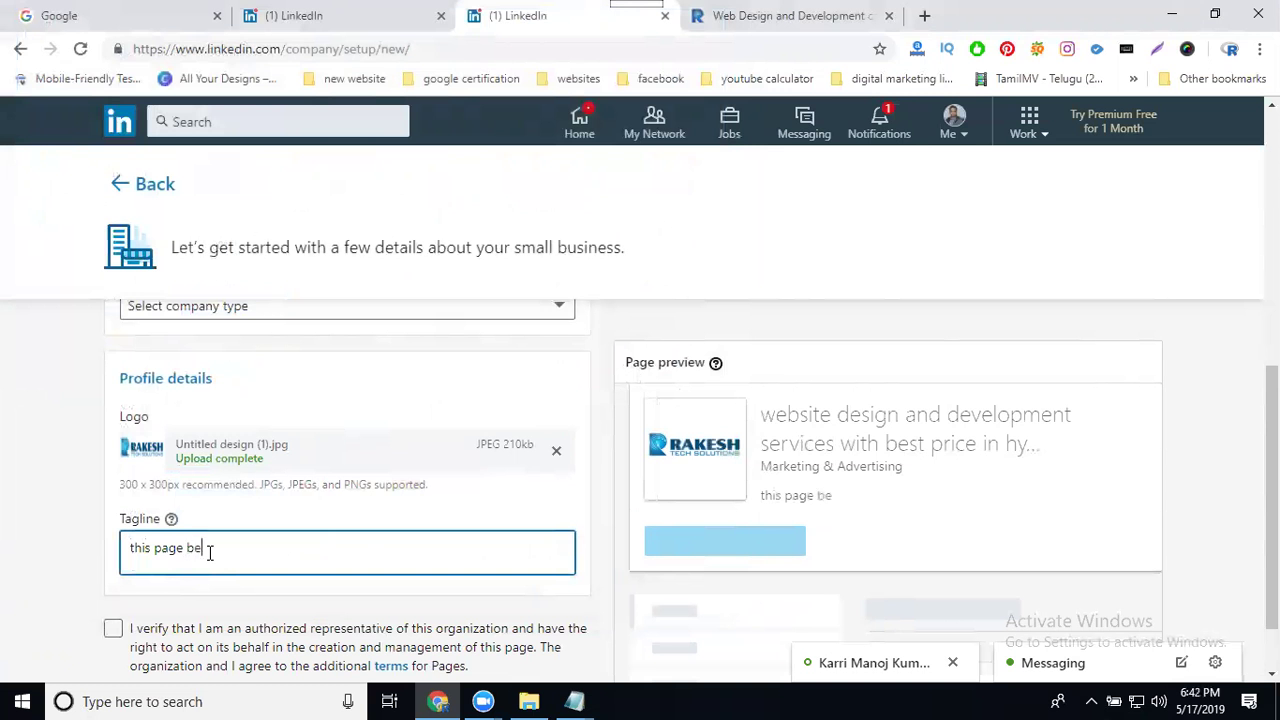
pyautogui.write('longs w')
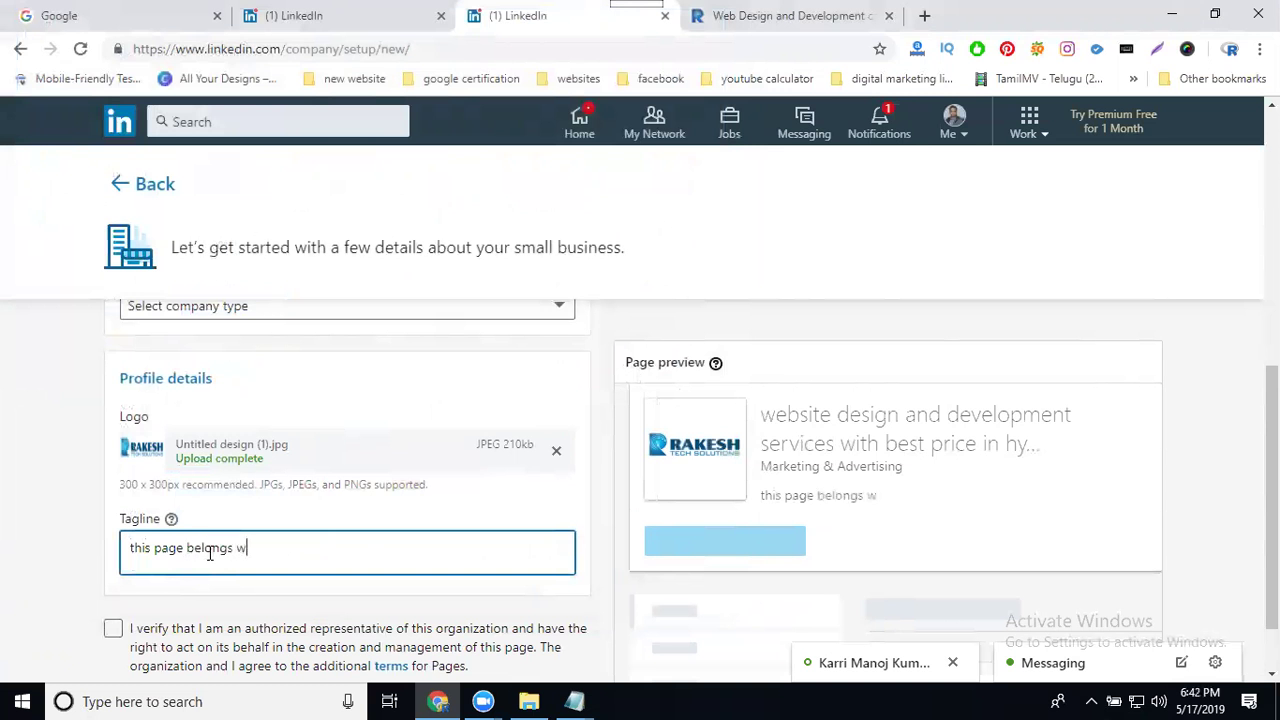
pyautogui.write('ho are l')
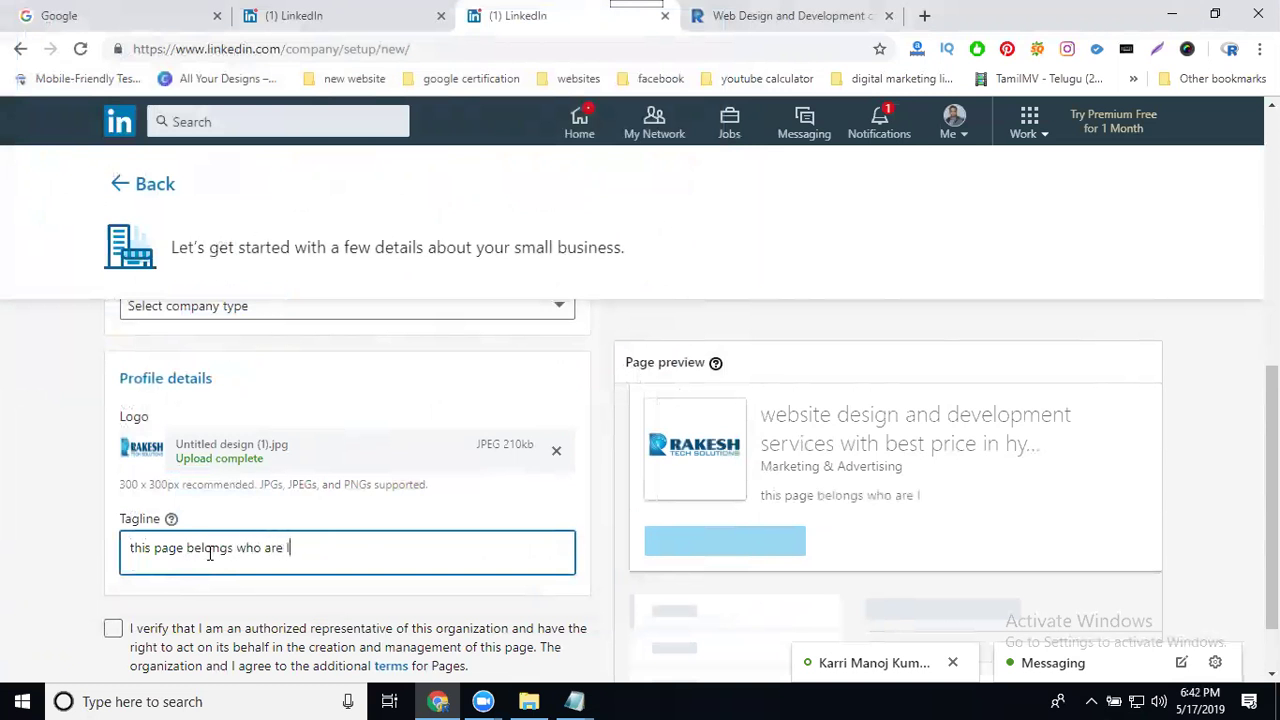
pyautogui.write('ooking ser')
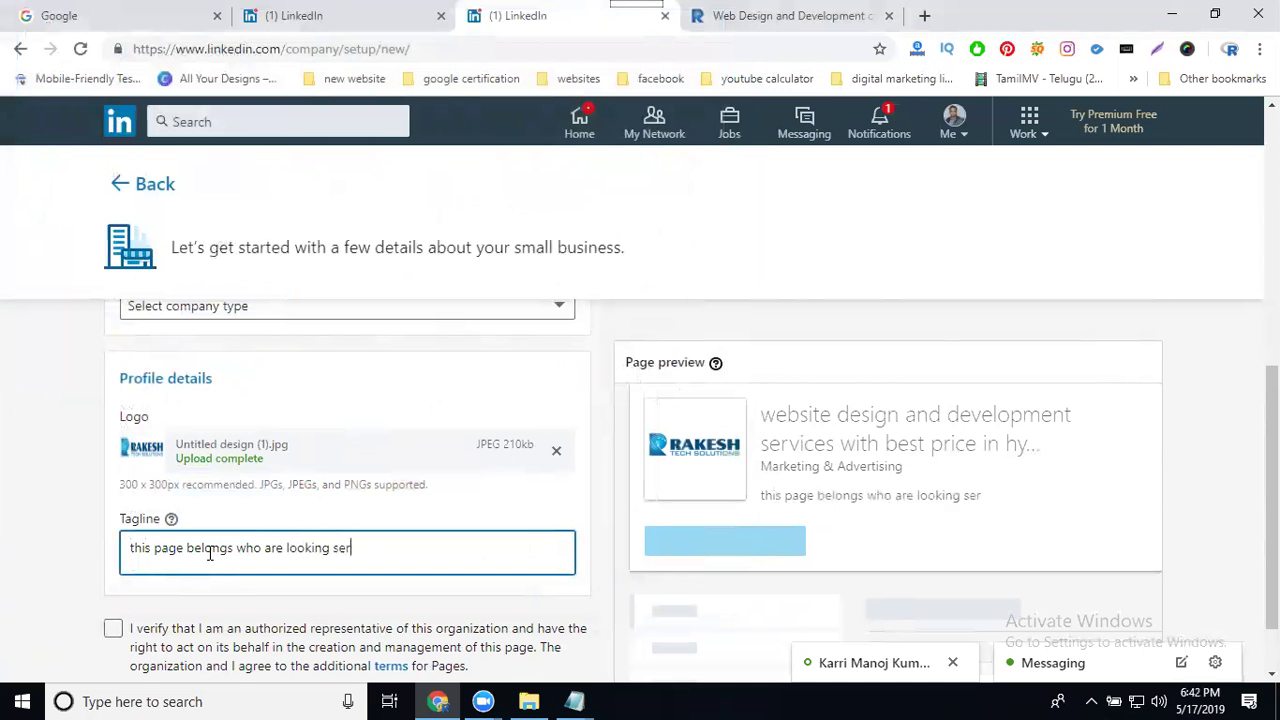
pyautogui.write('vices web design a')
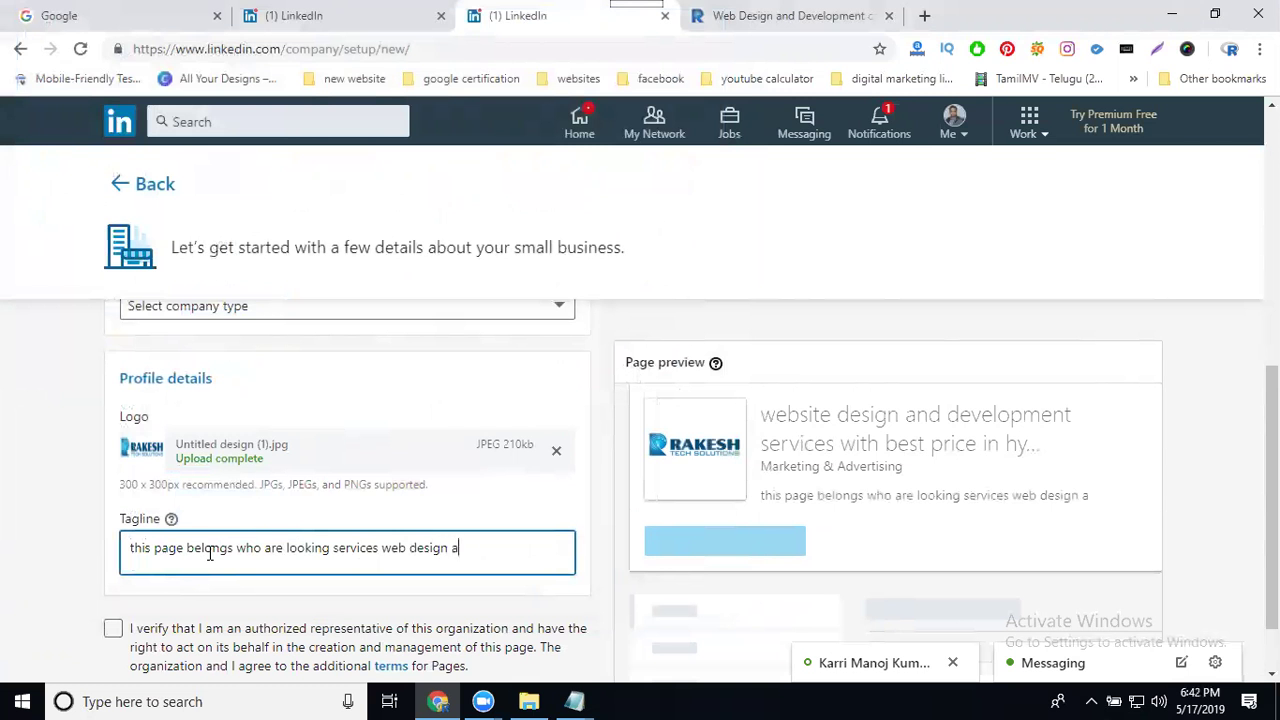
pyautogui.write('nd develop')
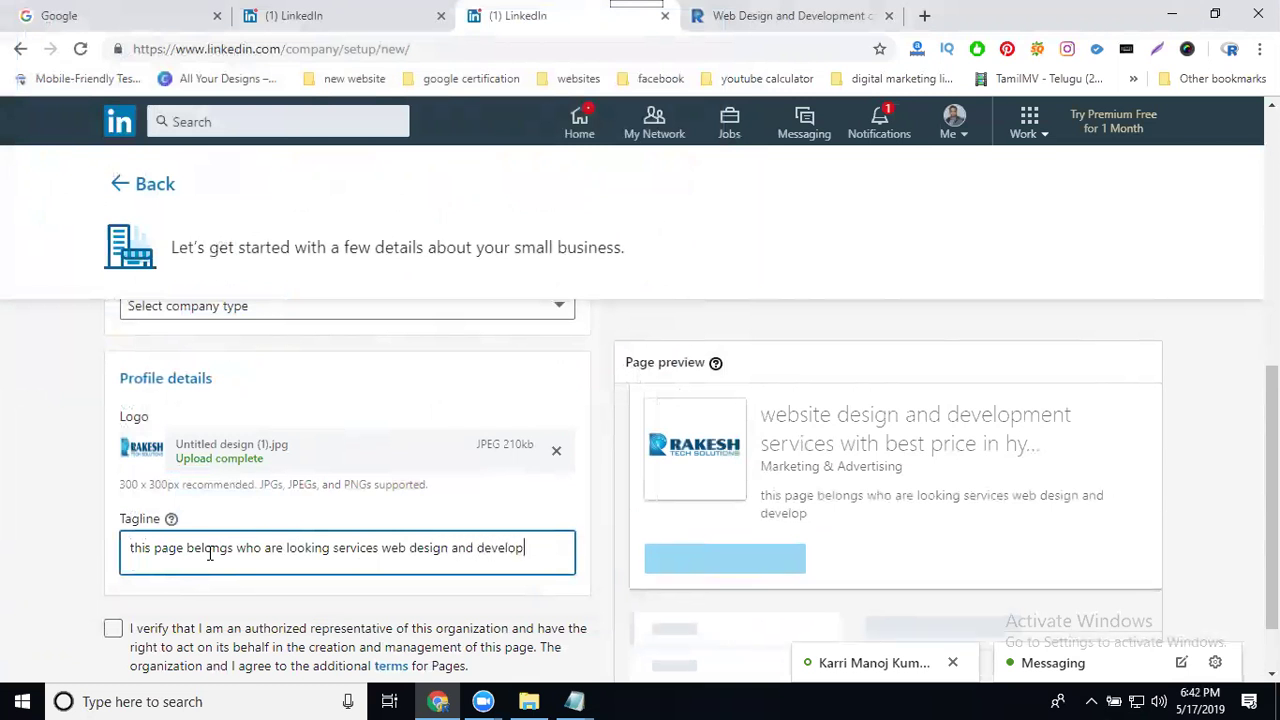
pyautogui.write('ment wi')
pyautogui.press('BackSpace')
pyautogui.press('BackSpace')
pyautogui.write('services')
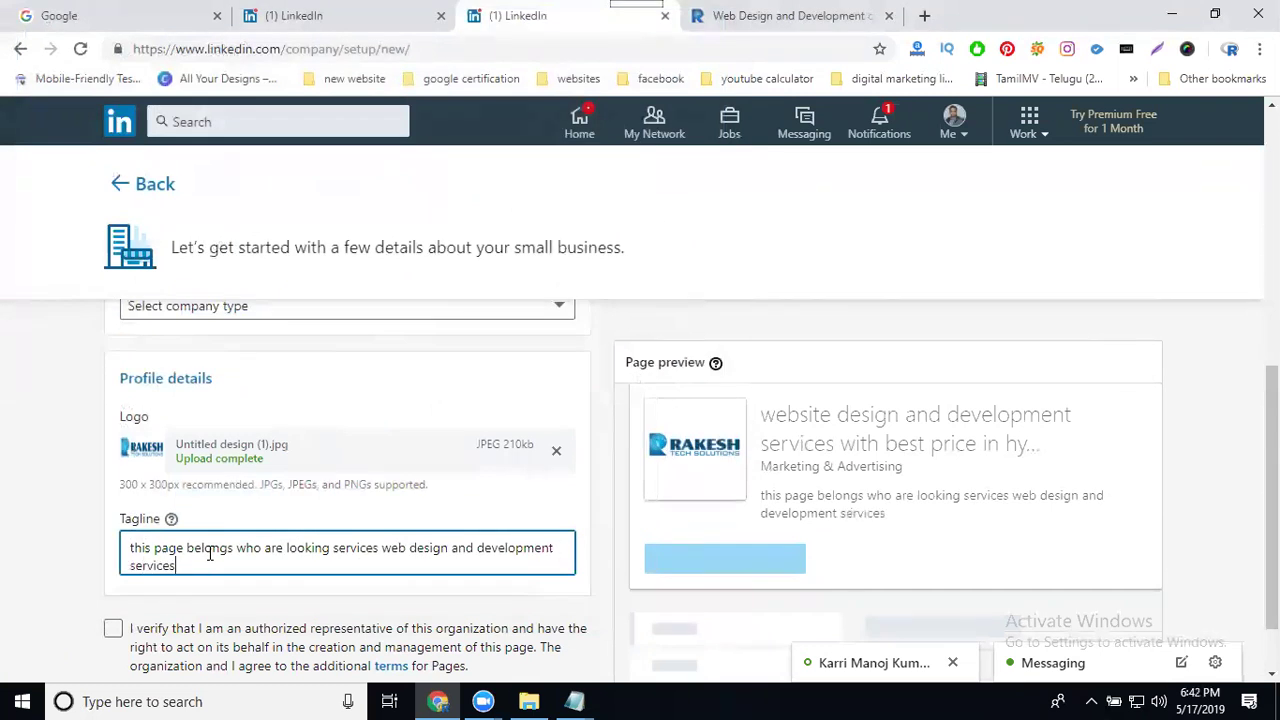
pyautogui.write(' with best')
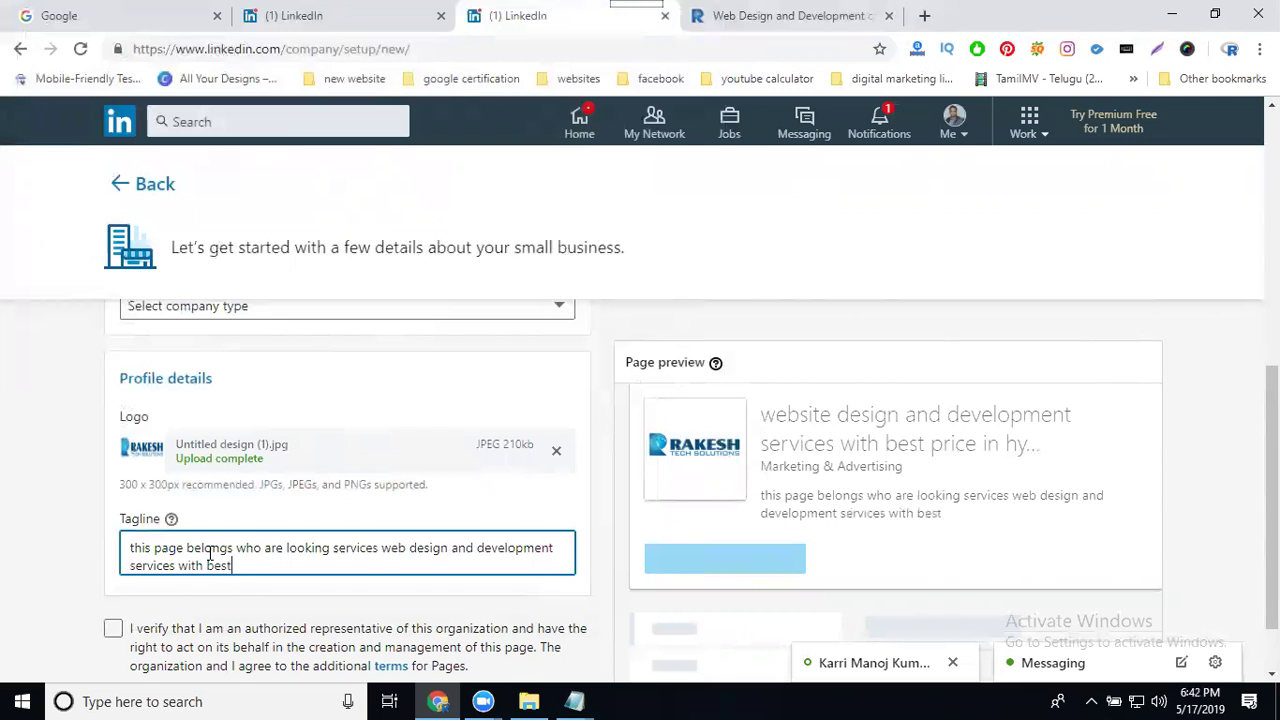
pyautogui.write(' price')
pyautogui.scroll(-1, 108, 563)
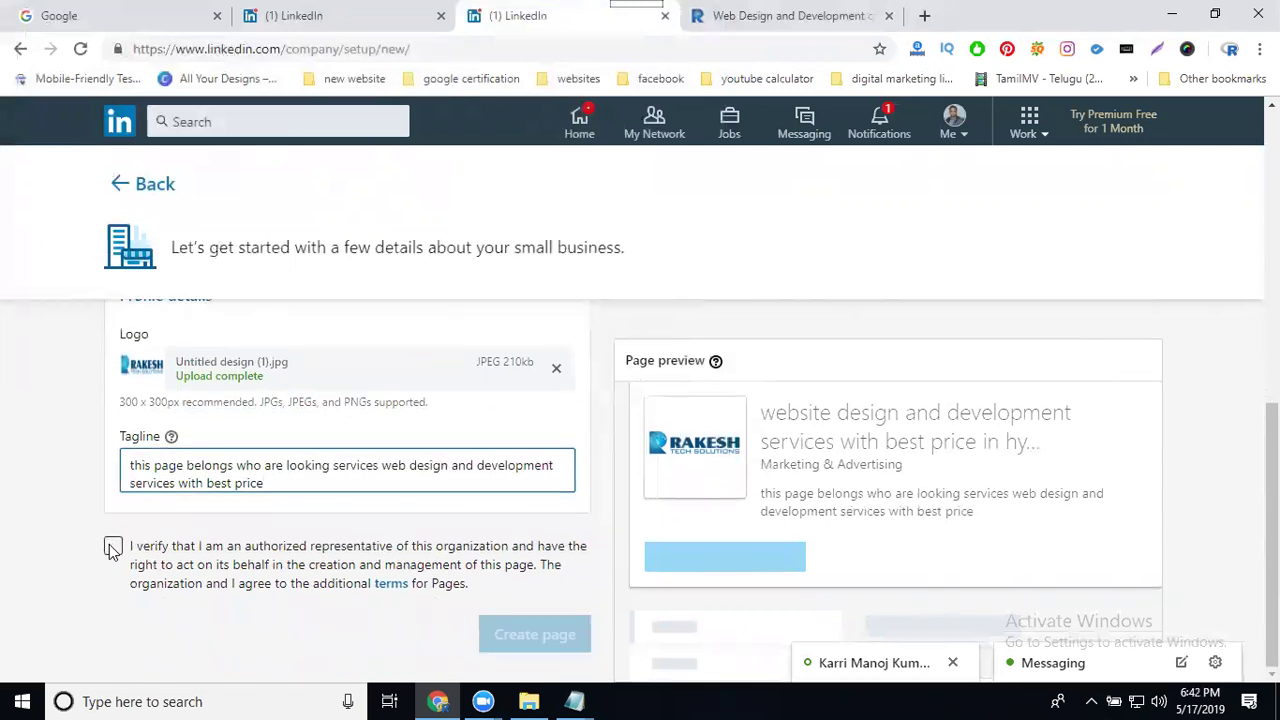
# Step: Confirm being the organization's authorized representative and attempt to create the page
pyautogui.click(112, 548)
pyautogui.scroll(8, 673, 456)
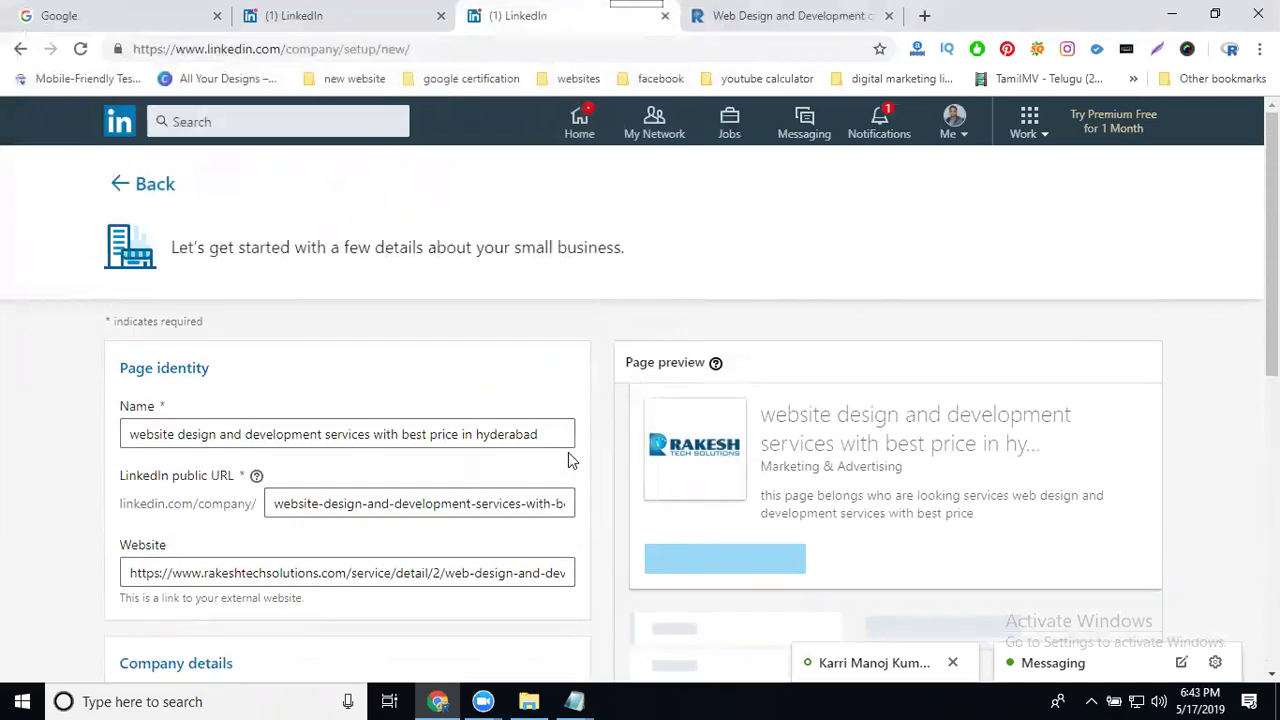
pyautogui.scroll(-3, 1128, 440)
pyautogui.scroll(-3, 1200, 466)
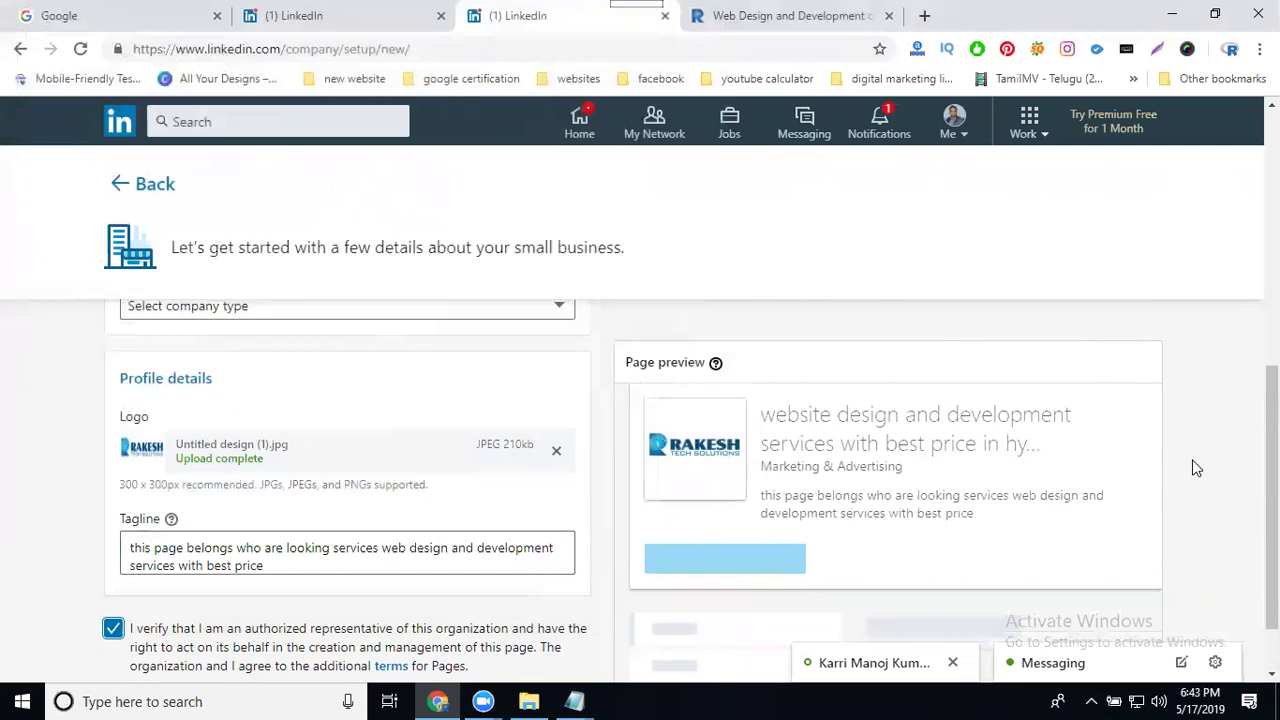
pyautogui.scroll(-1, 400, 470)
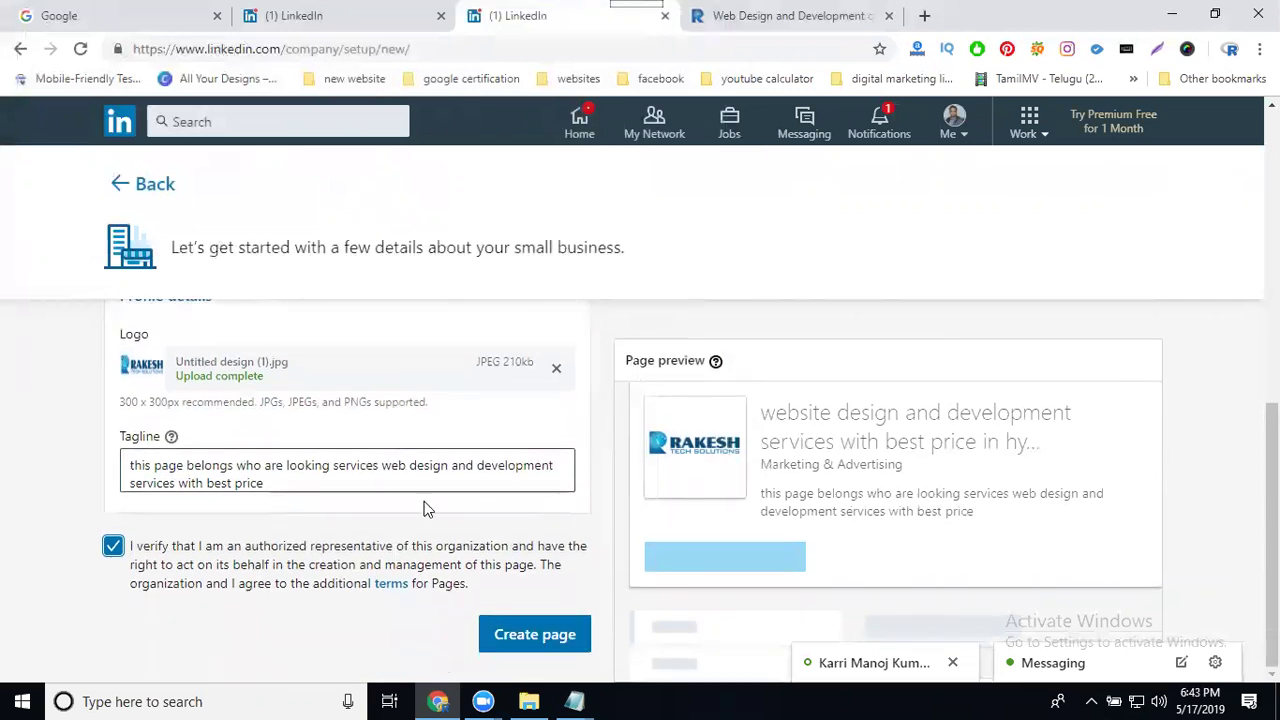
pyautogui.click(540, 634)
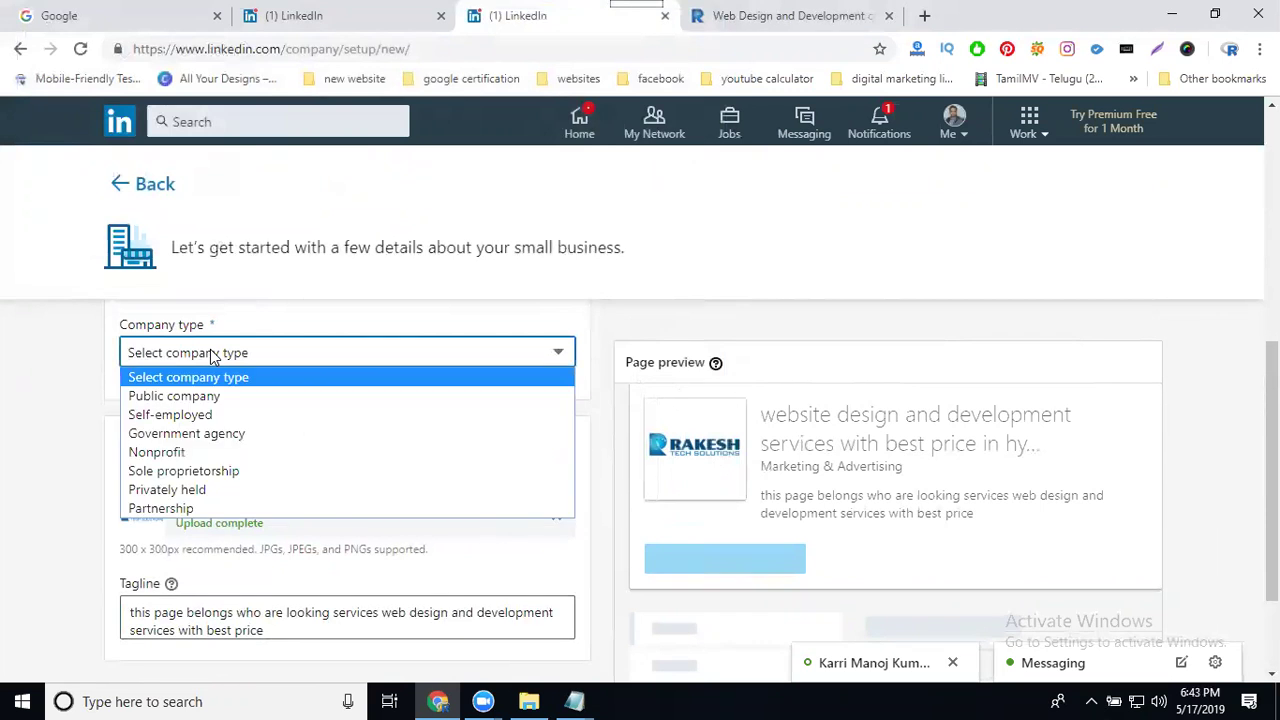
# Step: Set the company type to Public company and create the page
pyautogui.click(185, 396)
pyautogui.scroll(-2, 26, 417)
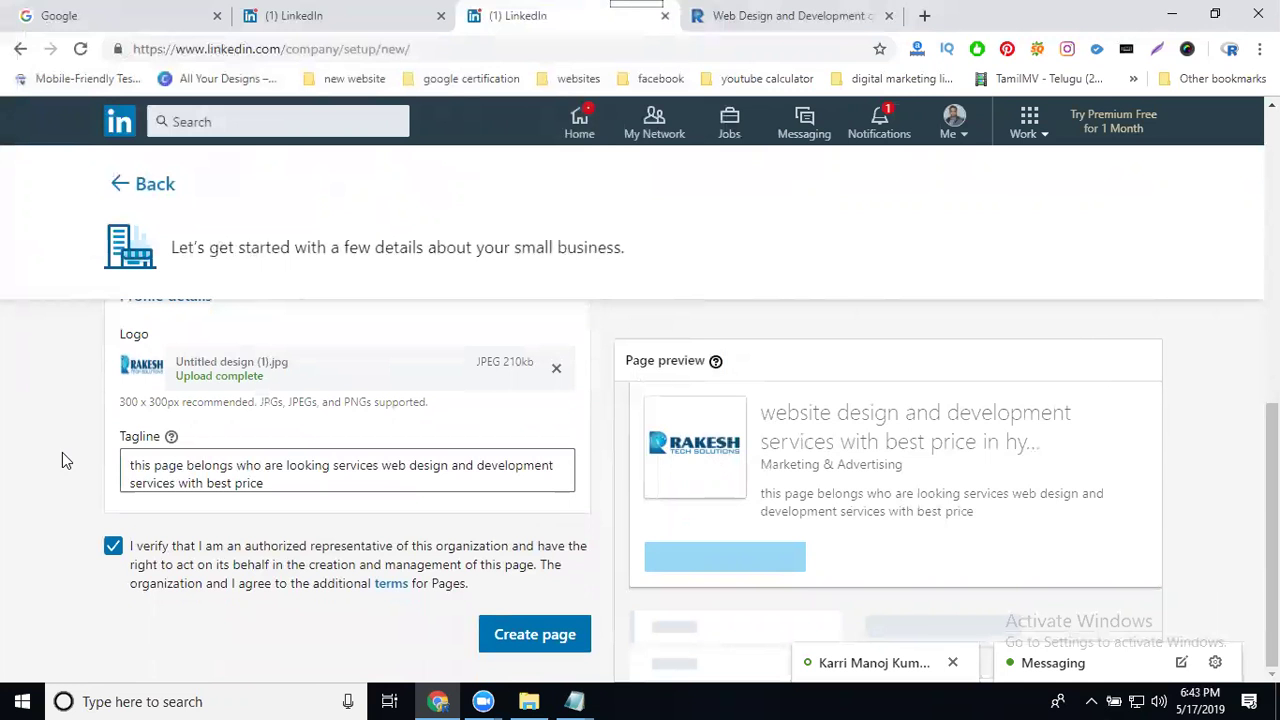
pyautogui.click(537, 636)
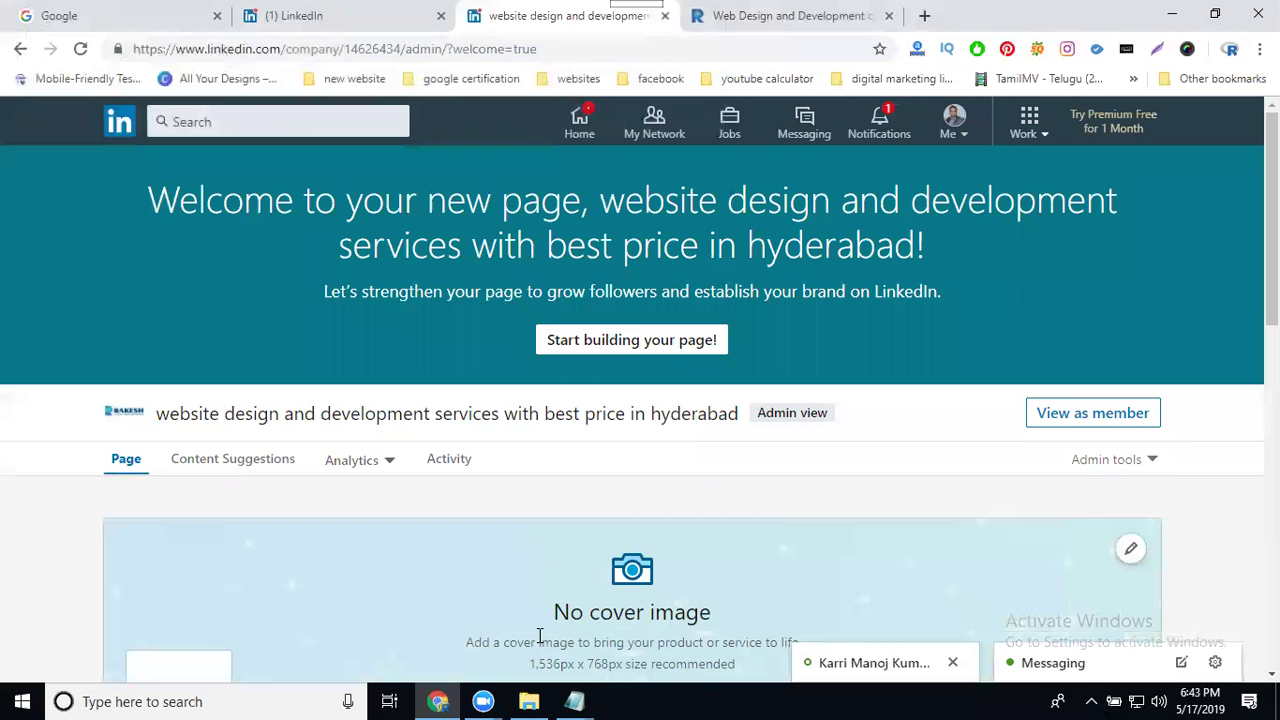
# Step: Choose Upload cover image from the cover area's edit menu
pyautogui.scroll(-3, 1157, 394)
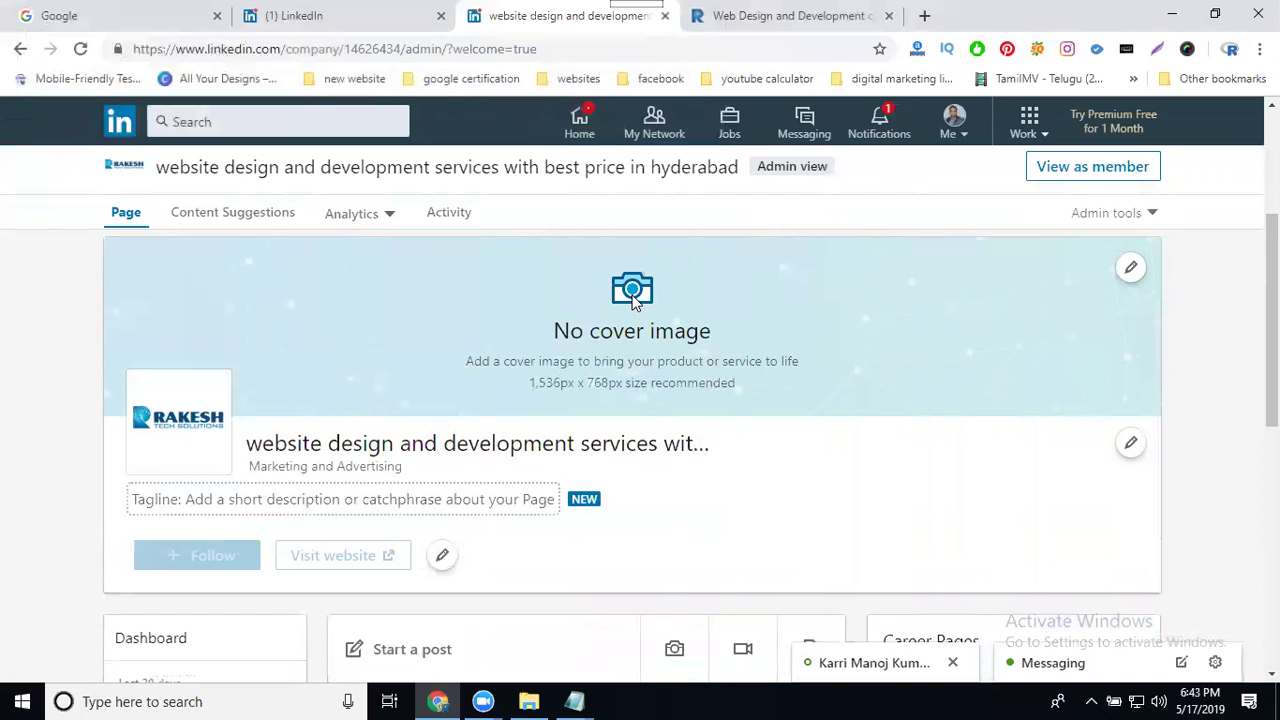
pyautogui.click(1131, 269)
pyautogui.click(1068, 326)
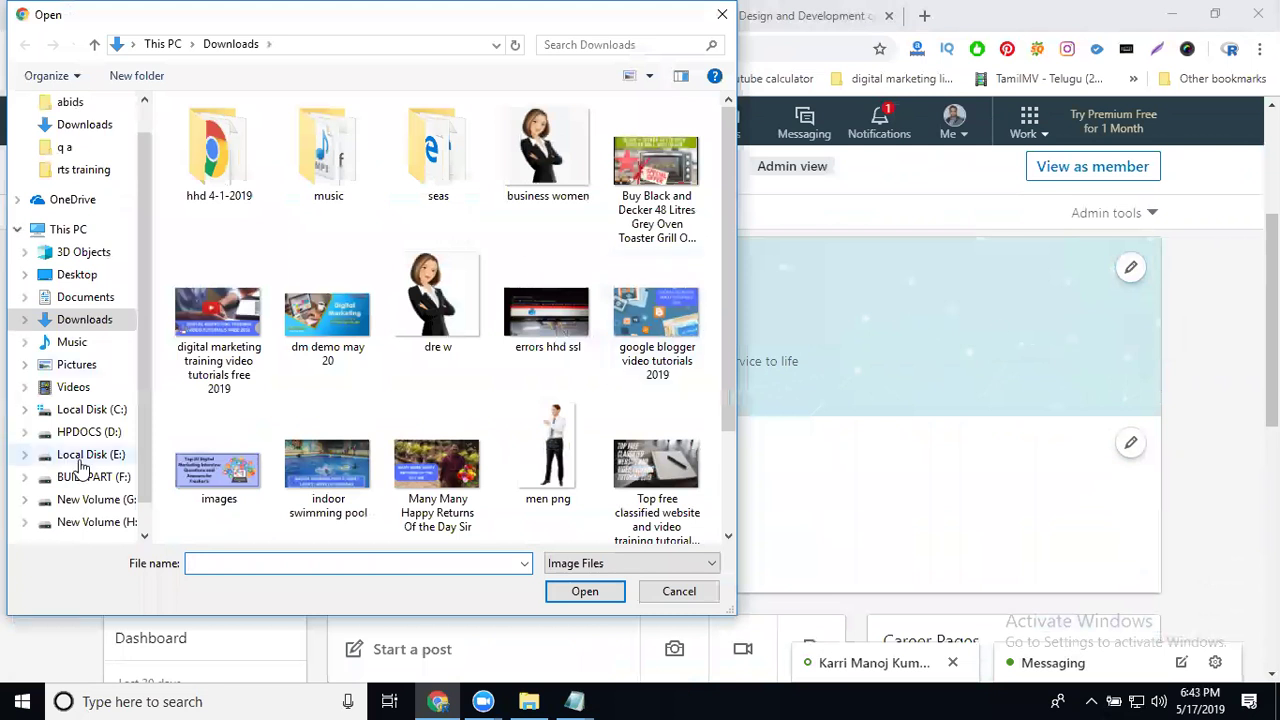
# Step: Open banner1 website design from E:\Projects\RTS COntent 2019\rts project 2019\rts services 2019\rts video images
pyautogui.click(82, 457)
pyautogui.doubleClick(581, 167)
pyautogui.doubleClick(672, 160)
pyautogui.click(555, 160)
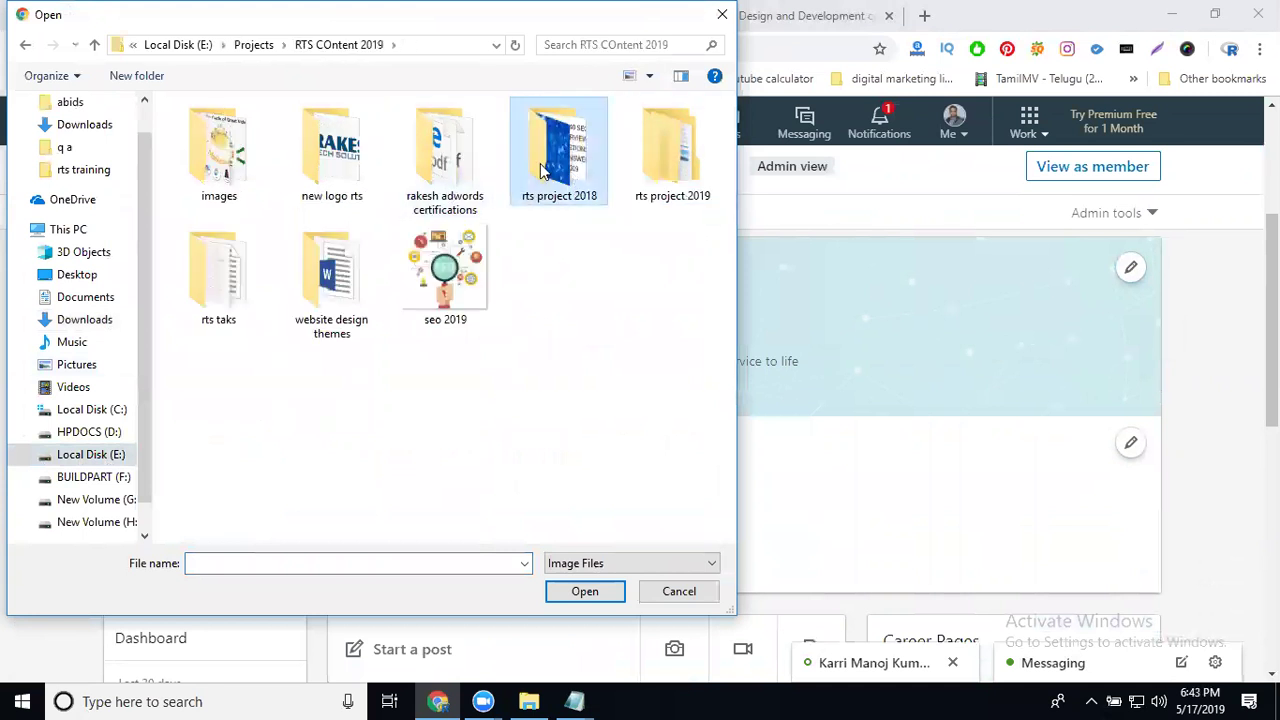
pyautogui.doubleClick(672, 160)
pyautogui.doubleClick(329, 177)
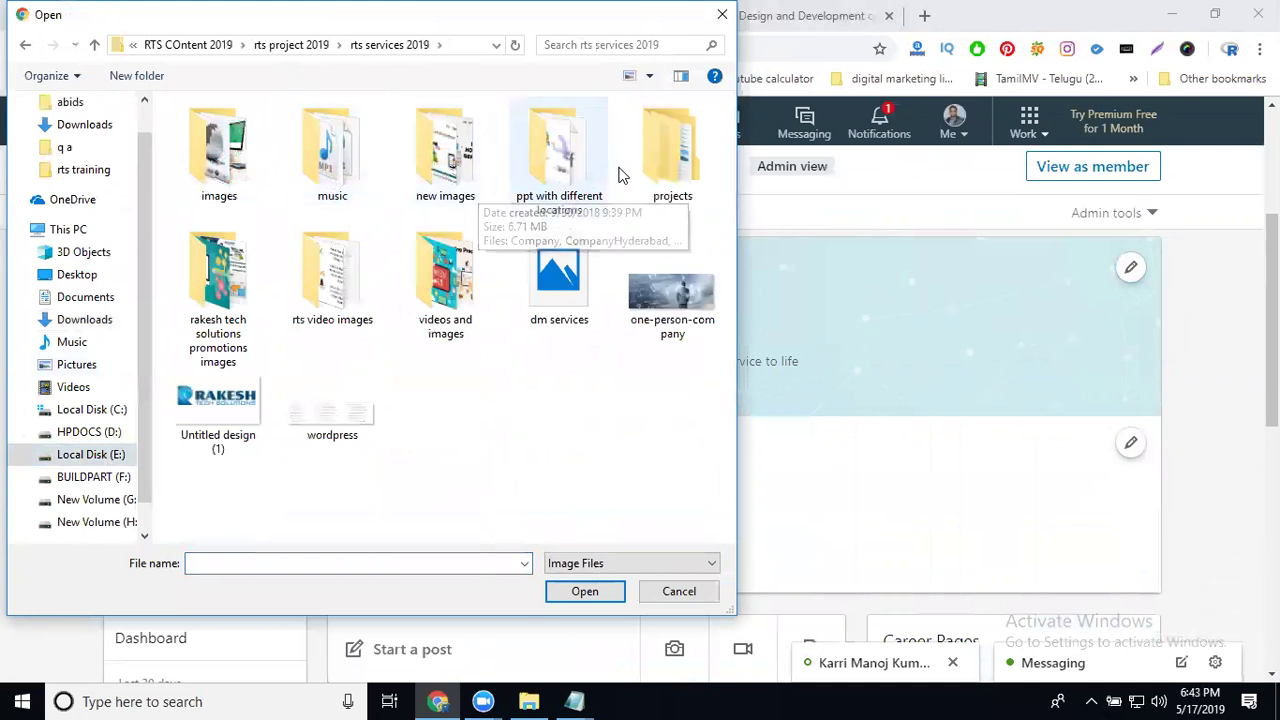
pyautogui.click(338, 290)
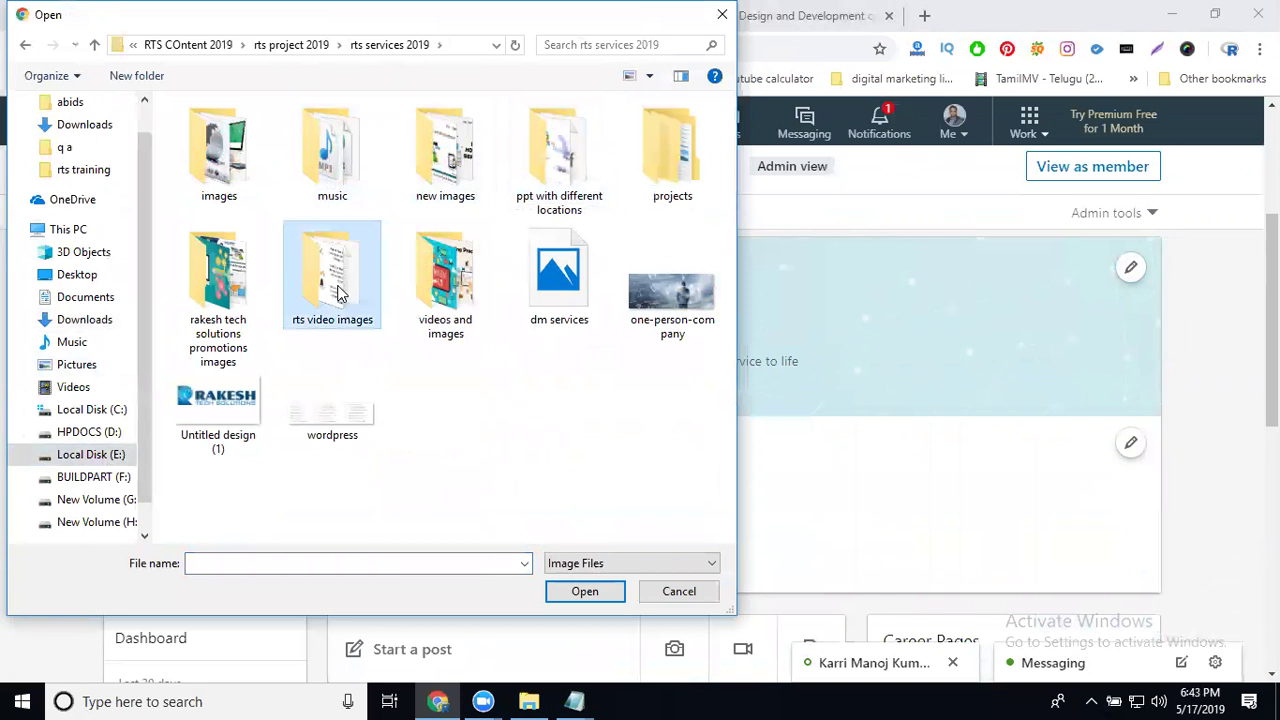
pyautogui.doubleClick(338, 290)
pyautogui.click(664, 205)
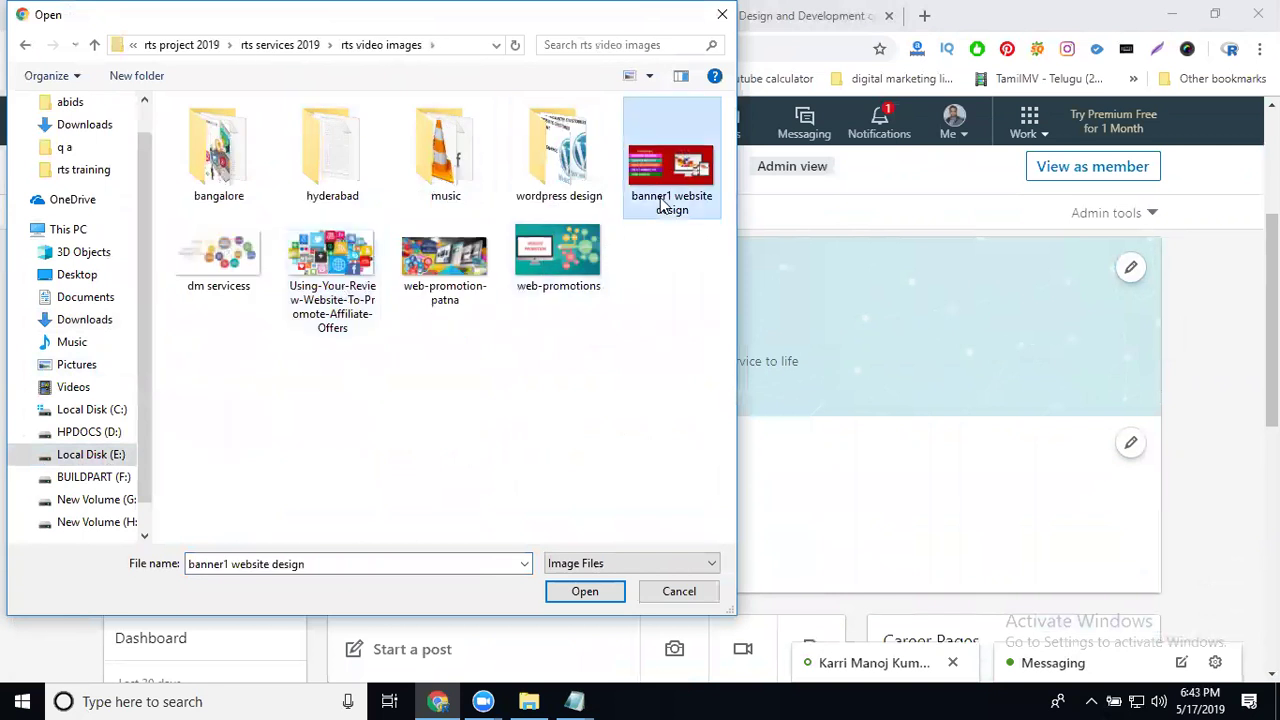
pyautogui.doubleClick(661, 203)
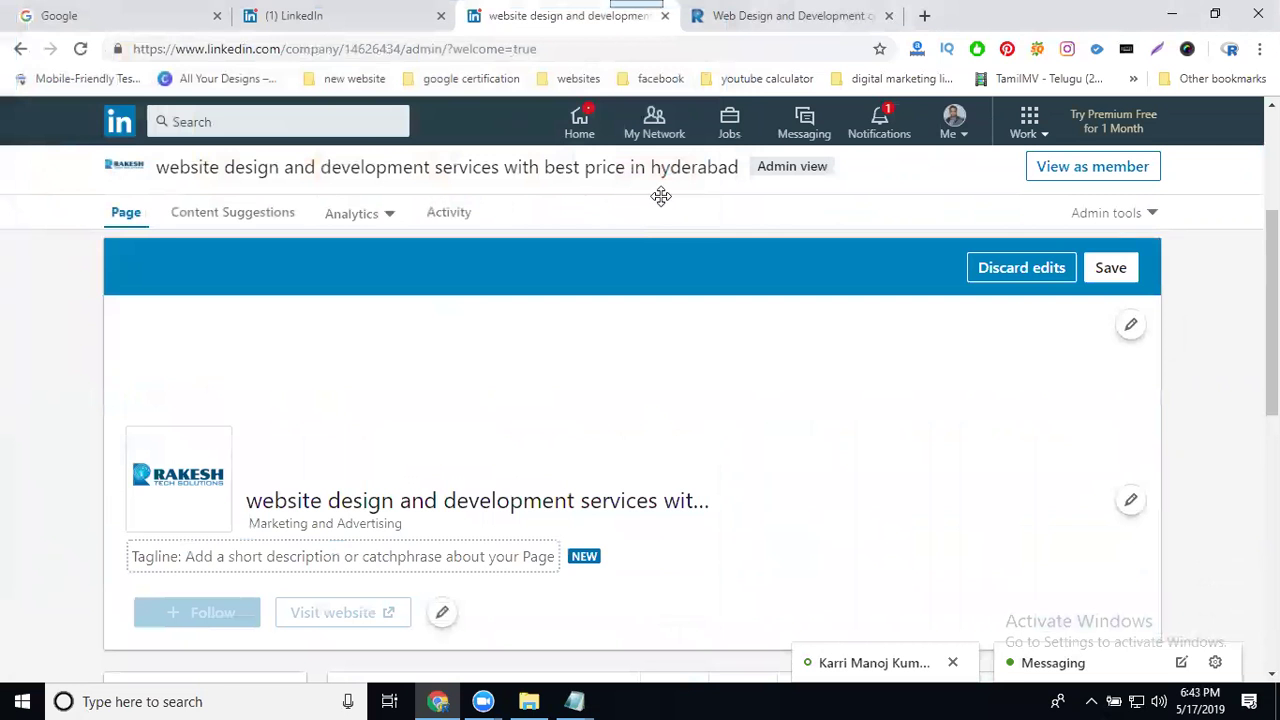
# Step: Nudge the banner1 cover into position, save it, and open the page info editor
pyautogui.moveTo(615, 320); pyautogui.dragTo(620, 334)
pyautogui.click(1111, 270)
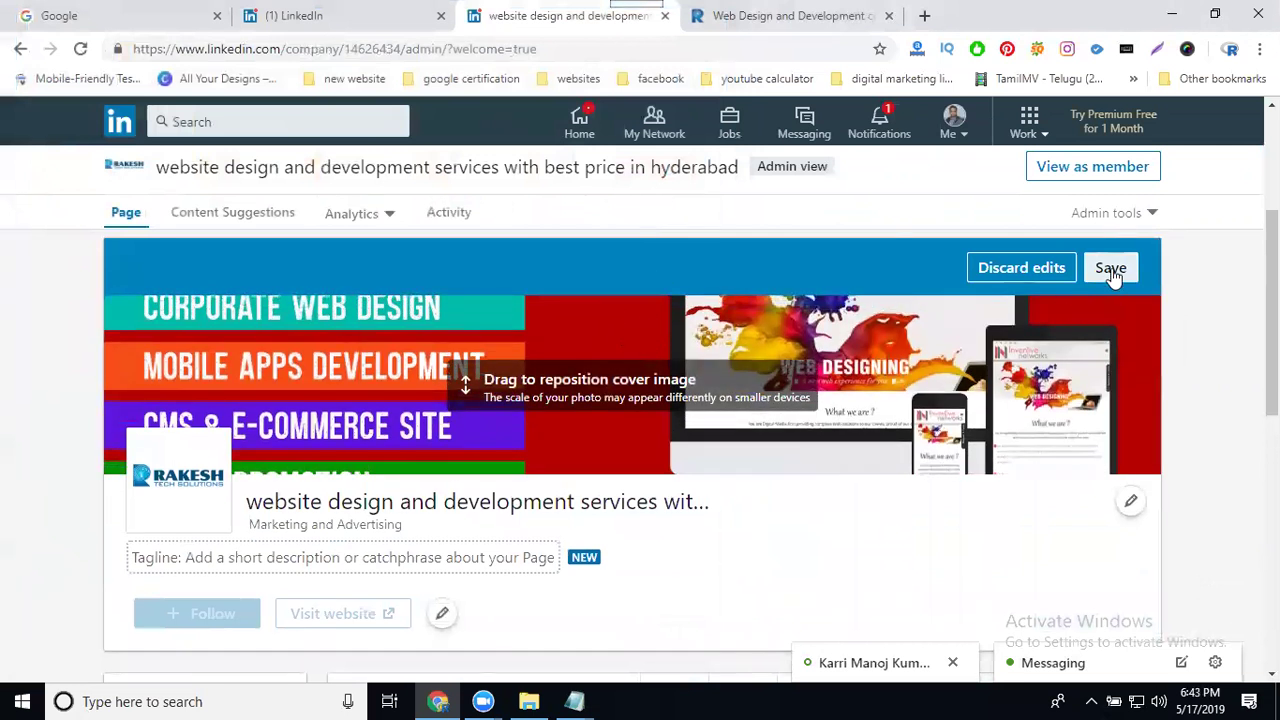
pyautogui.click(325, 510)
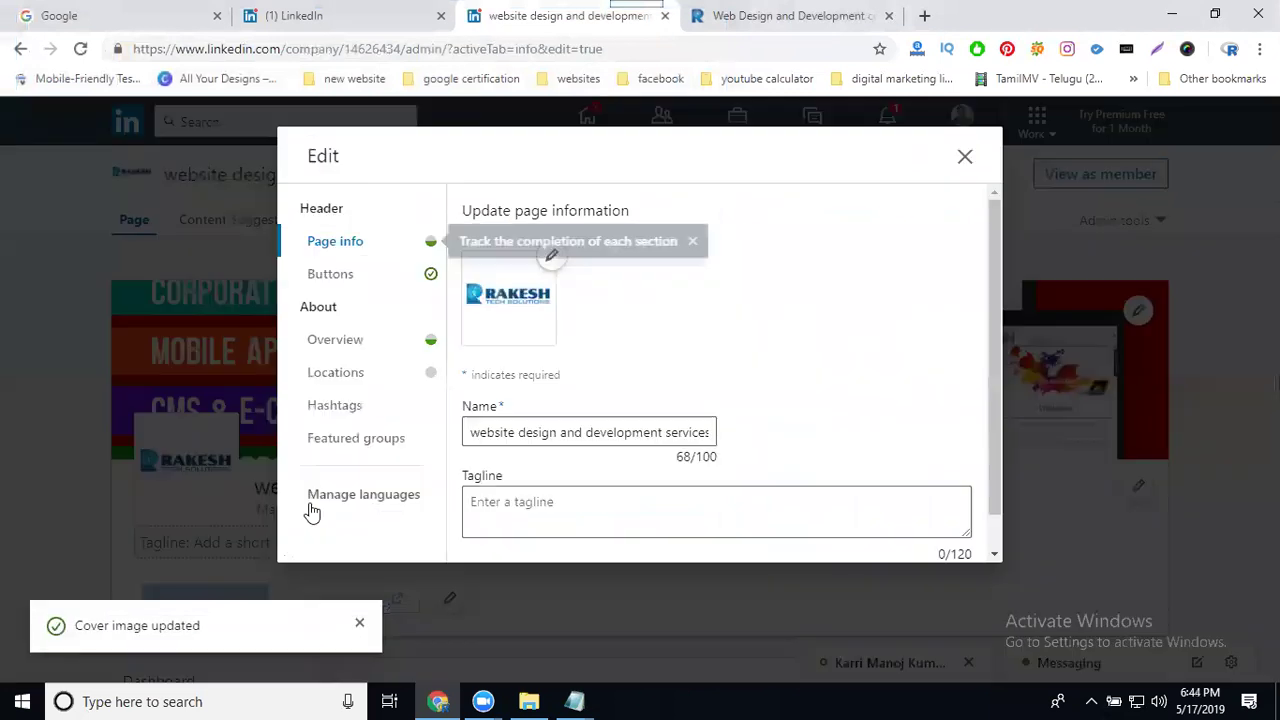
# Step: Save the tagline 'Will Design HTML, PHP, WORDPRESS and other plot form will build websites with best price'
pyautogui.click(520, 501)
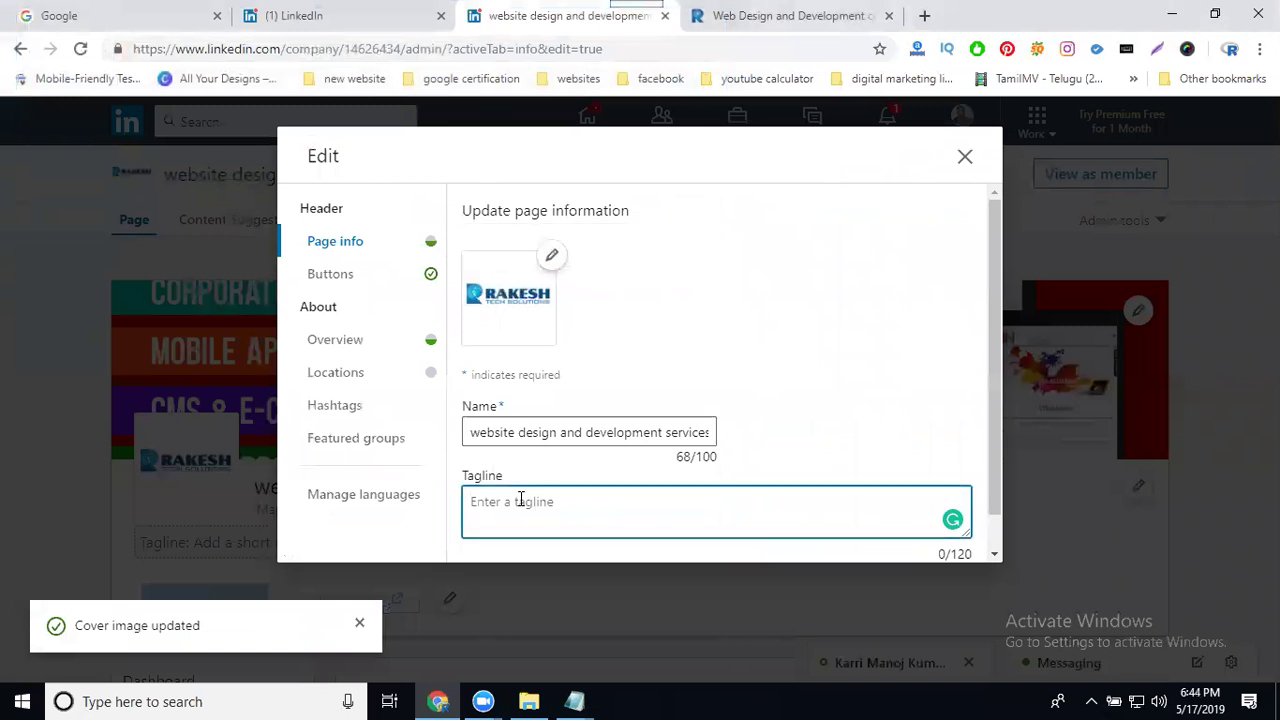
pyautogui.write('Wi')
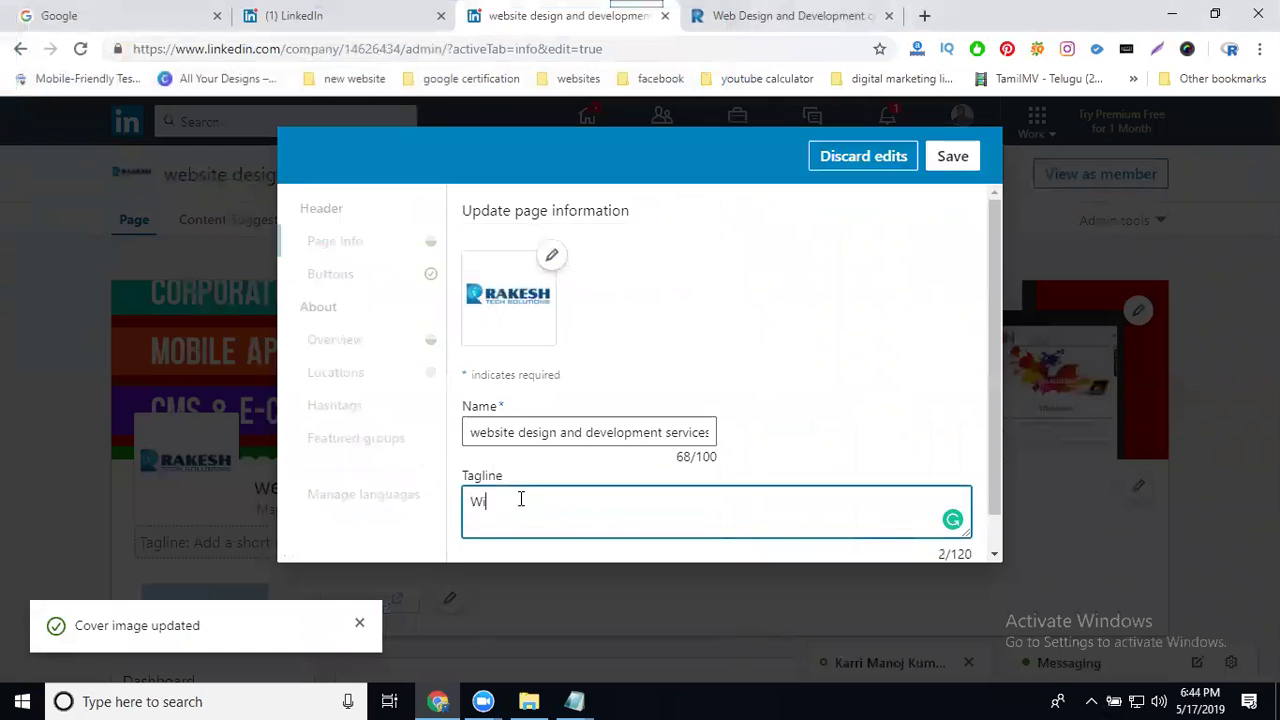
pyautogui.write('ll Design HTML, PHP, WORDPRE')
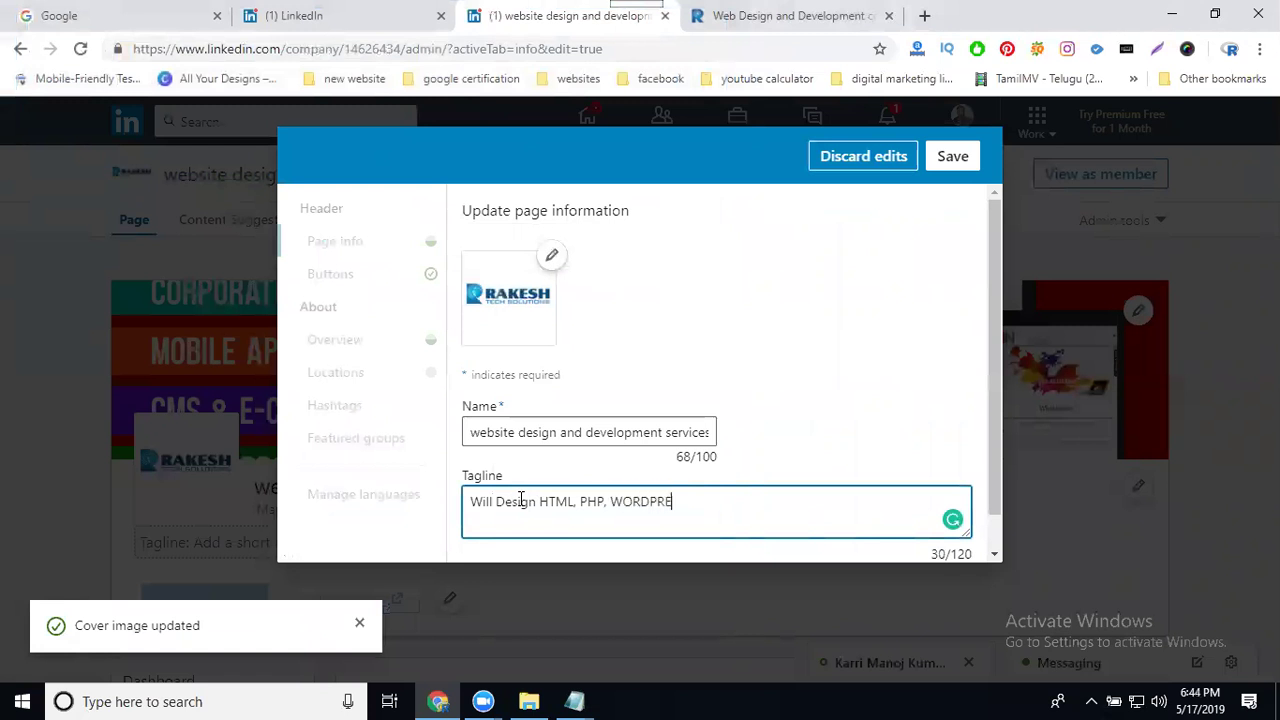
pyautogui.write('SS AND OTHER PLOTFORM')
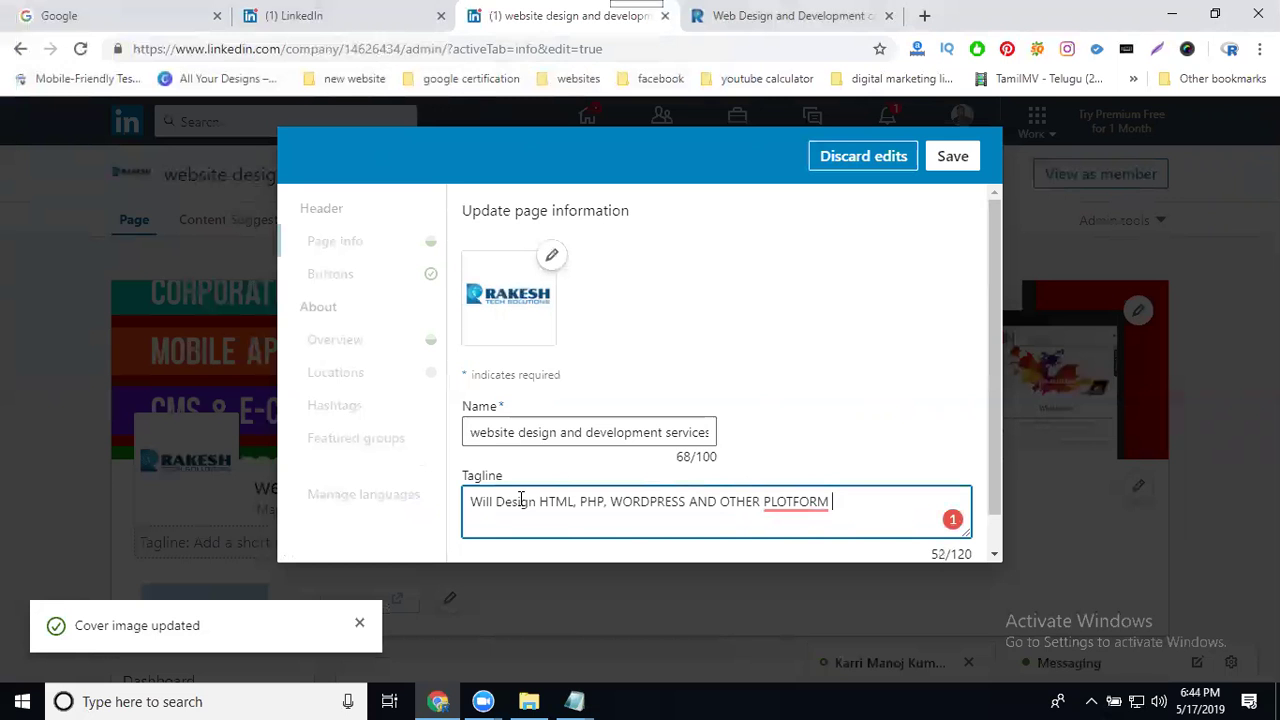
pyautogui.press('BackSpace')
pyautogui.press('BackSpace')
pyautogui.press('BackSpace')
pyautogui.press('BackSpace')
pyautogui.press('BackSpace')
pyautogui.press('BackSpace')
pyautogui.press('BackSpace')
pyautogui.press('BackSpace')
pyautogui.press('BackSpace')
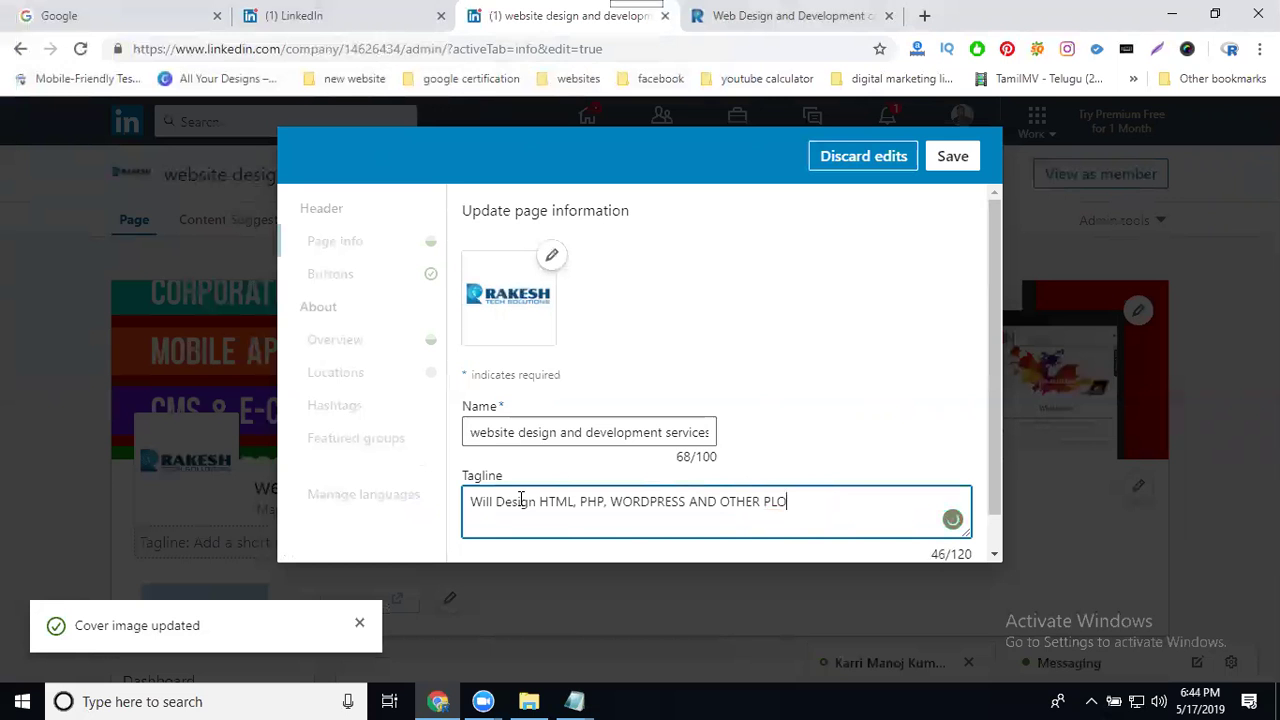
pyautogui.press('BackSpace')
pyautogui.press('BackSpace')
pyautogui.press('BackSpace')
pyautogui.press('BackSpace')
pyautogui.press('BackSpace')
pyautogui.press('BackSpace')
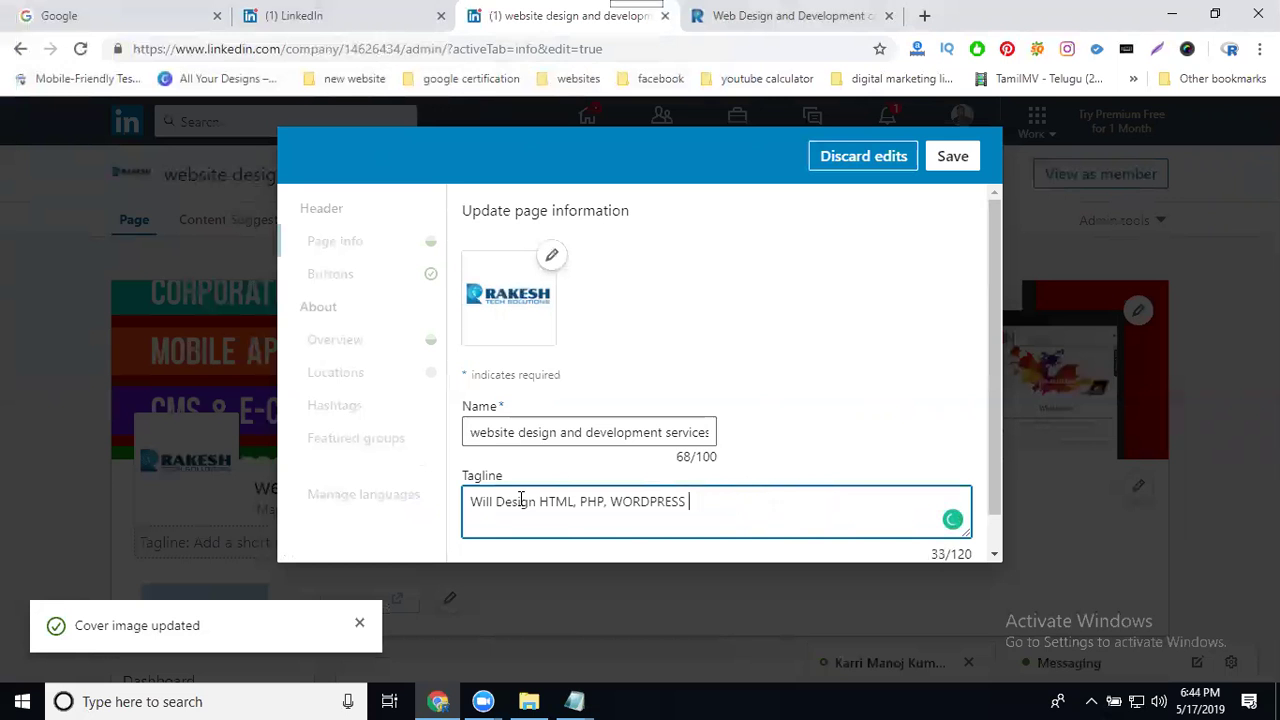
pyautogui.write('and other plot form wi')
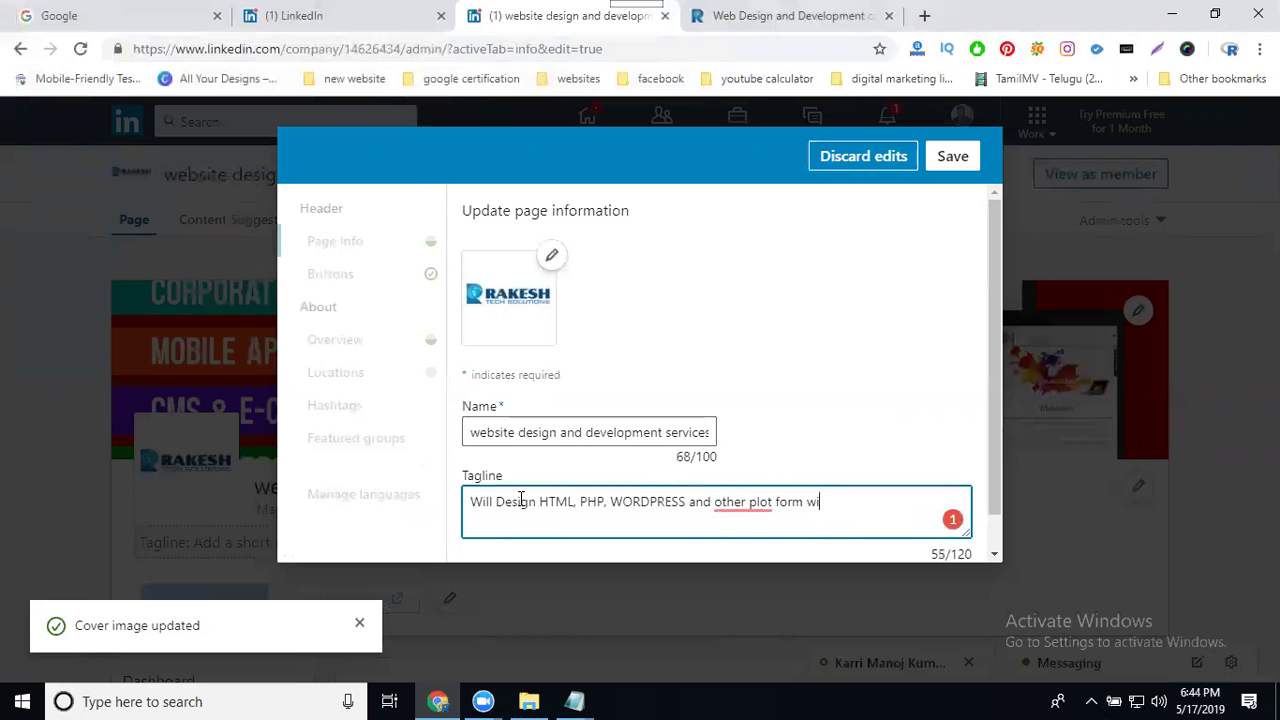
pyautogui.write('ll busin')
pyautogui.press('BackSpace')
pyautogui.press('BackSpace')
pyautogui.press('BackSpace')
pyautogui.press('BackSpace')
pyautogui.write('ld webs')
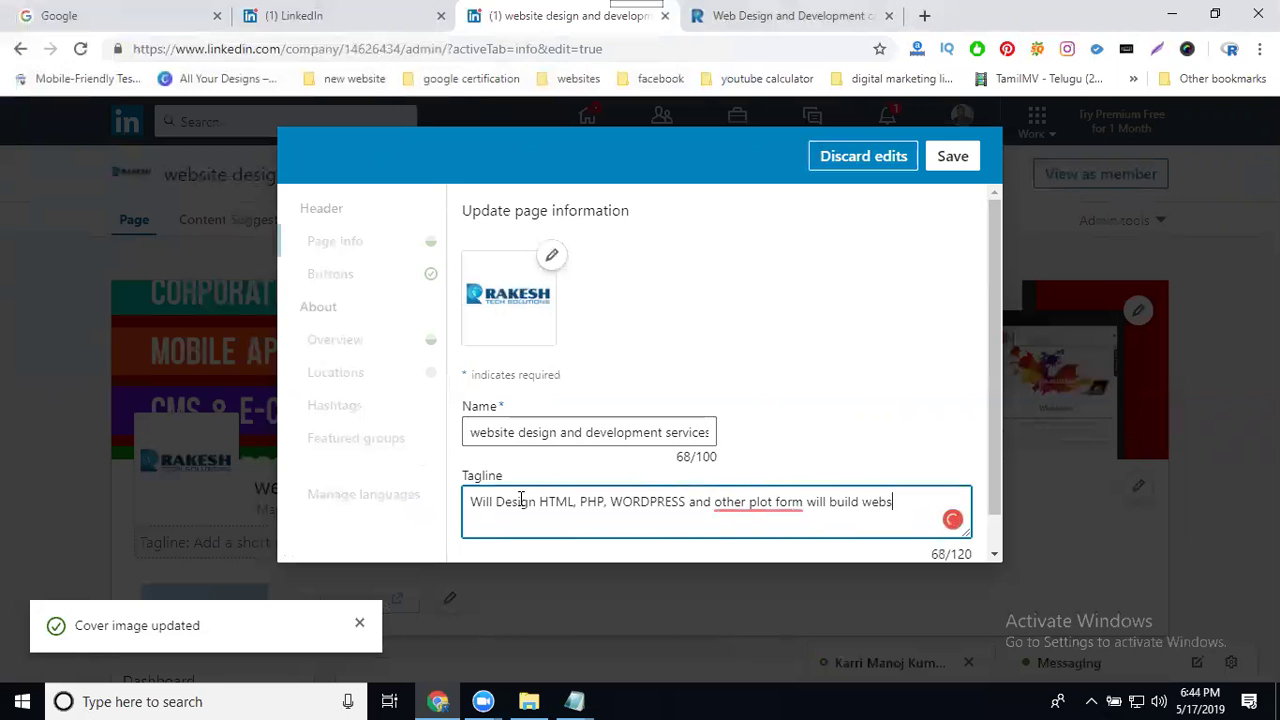
pyautogui.write('ites with best price')
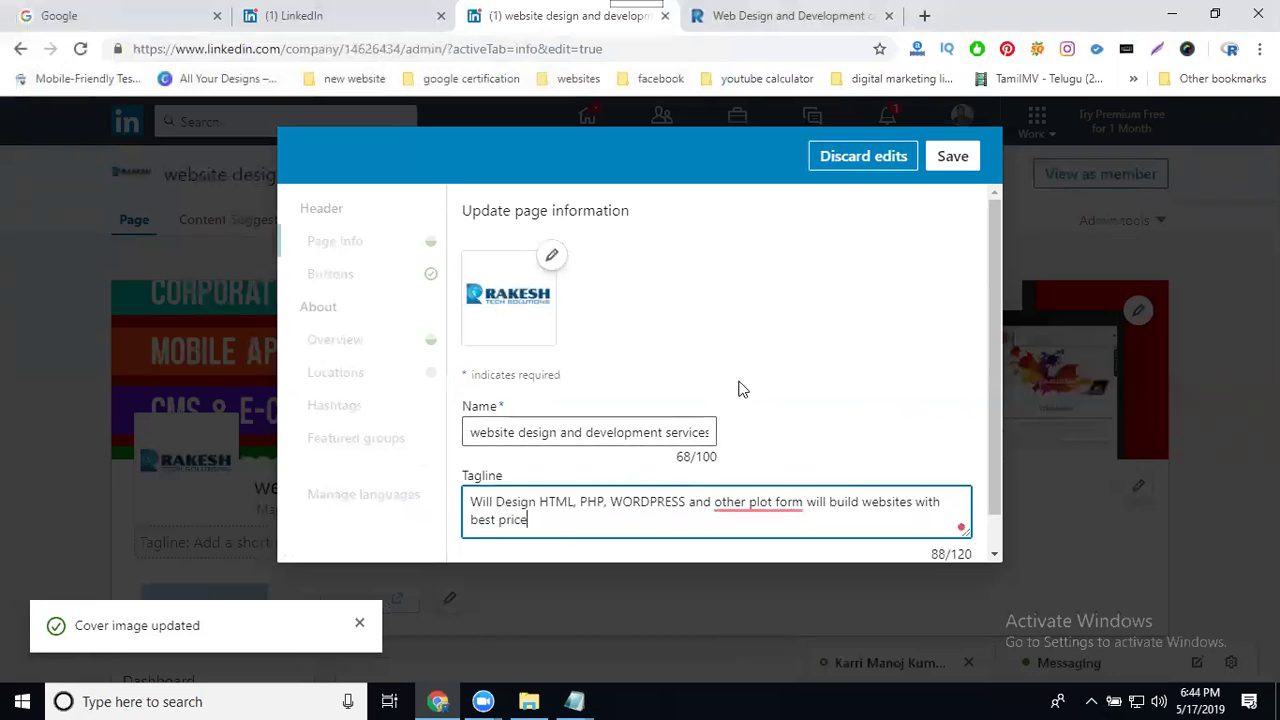
pyautogui.scroll(-1, 740, 388)
pyautogui.click(950, 156)
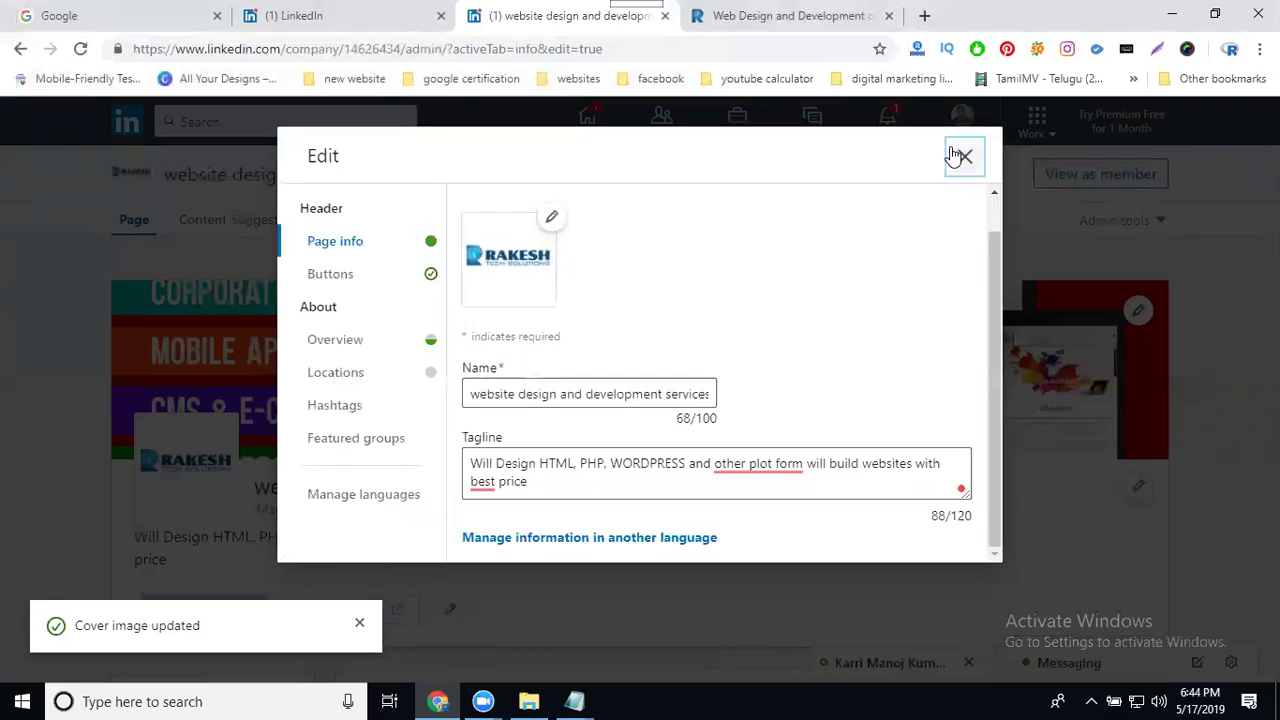
# Step: Add a new India location using the Hyderabad-Karimnagar Road address suggestion
pyautogui.click(340, 386)
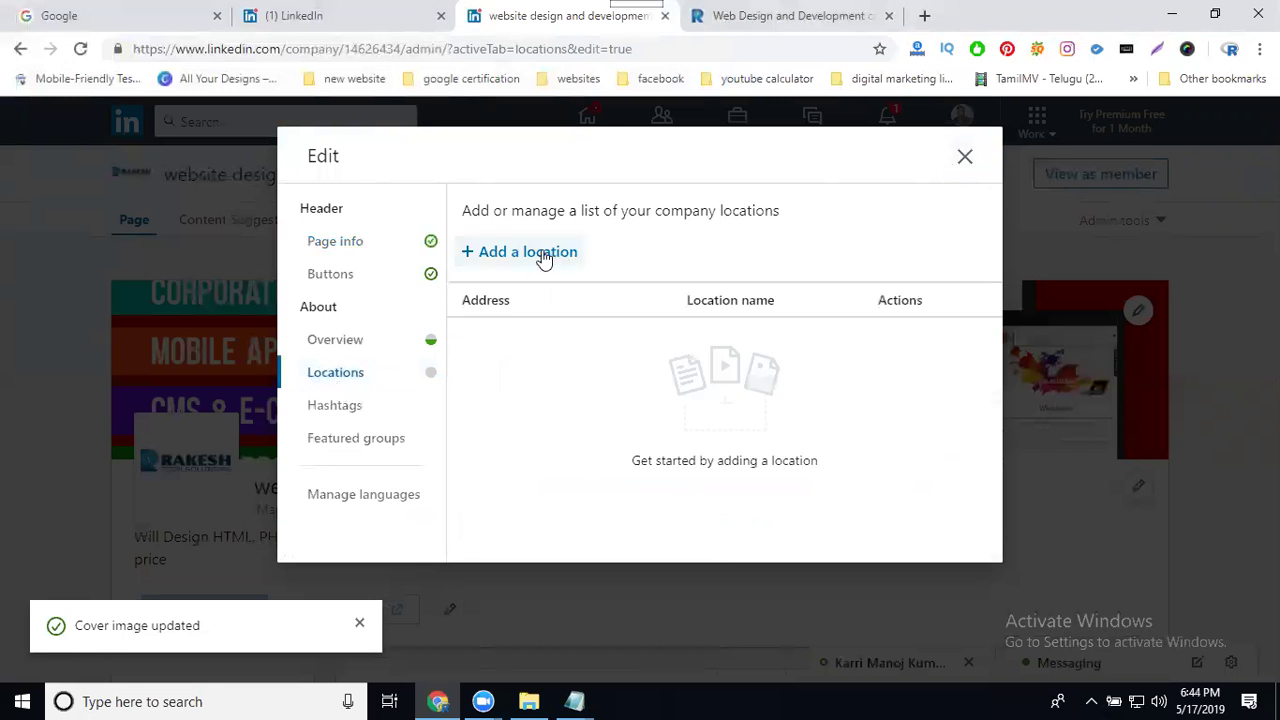
pyautogui.click(543, 255)
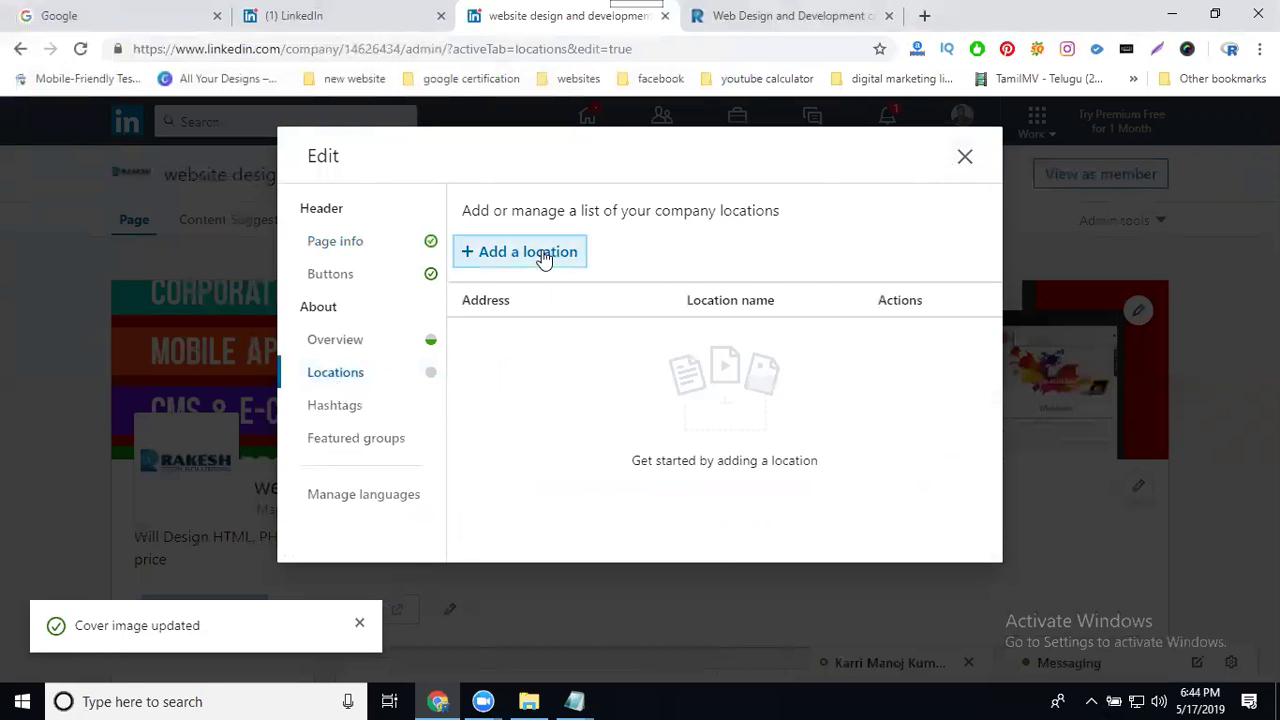
pyautogui.click(535, 288)
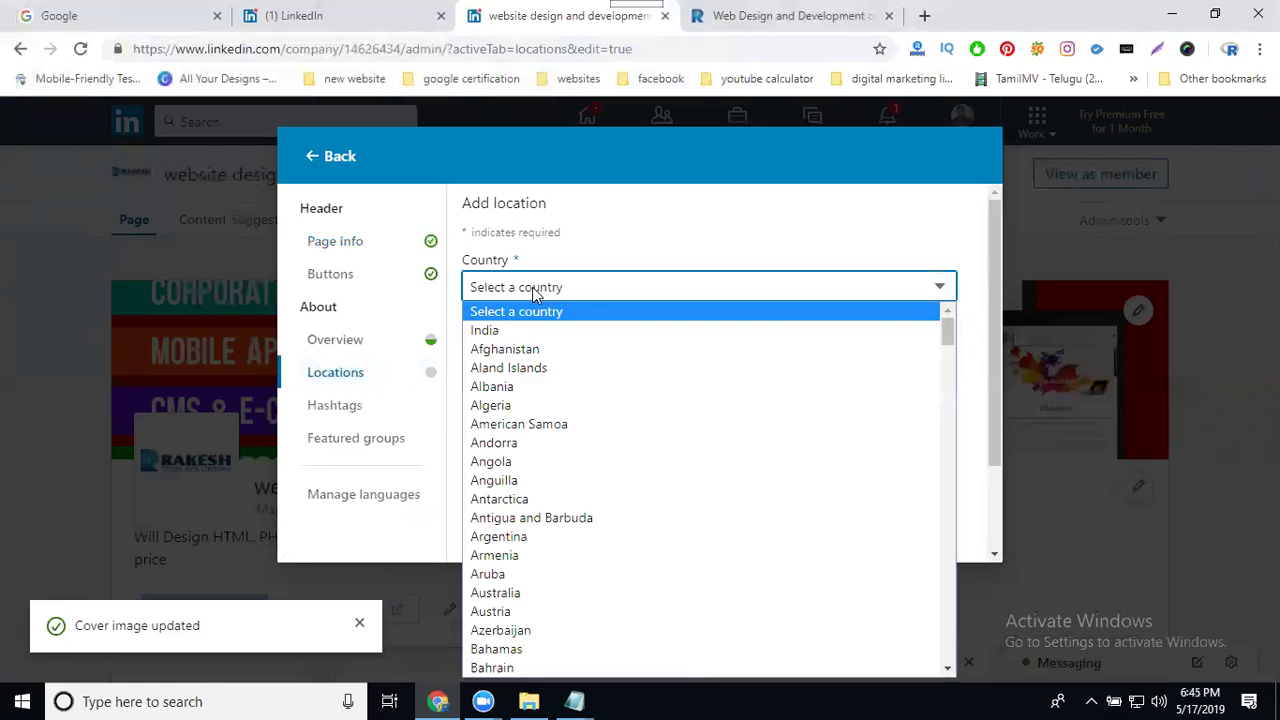
pyautogui.click(525, 330)
pyautogui.click(519, 342)
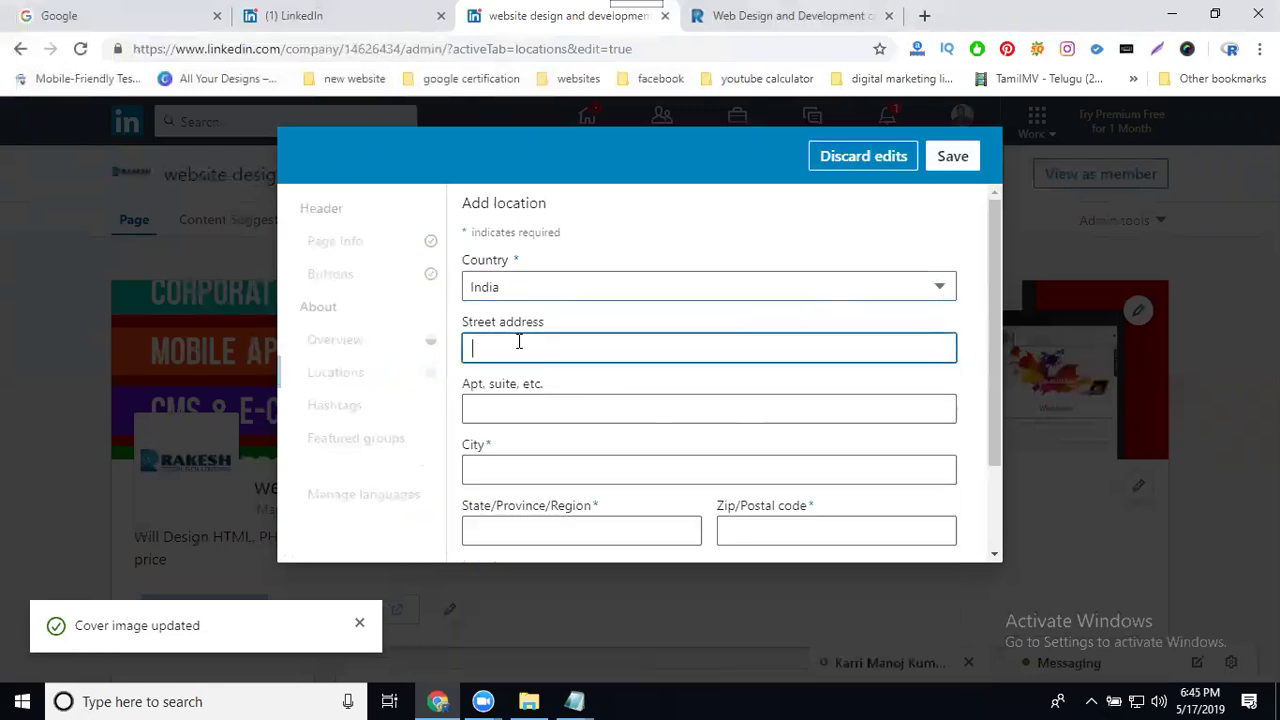
pyautogui.write('hyderabad')
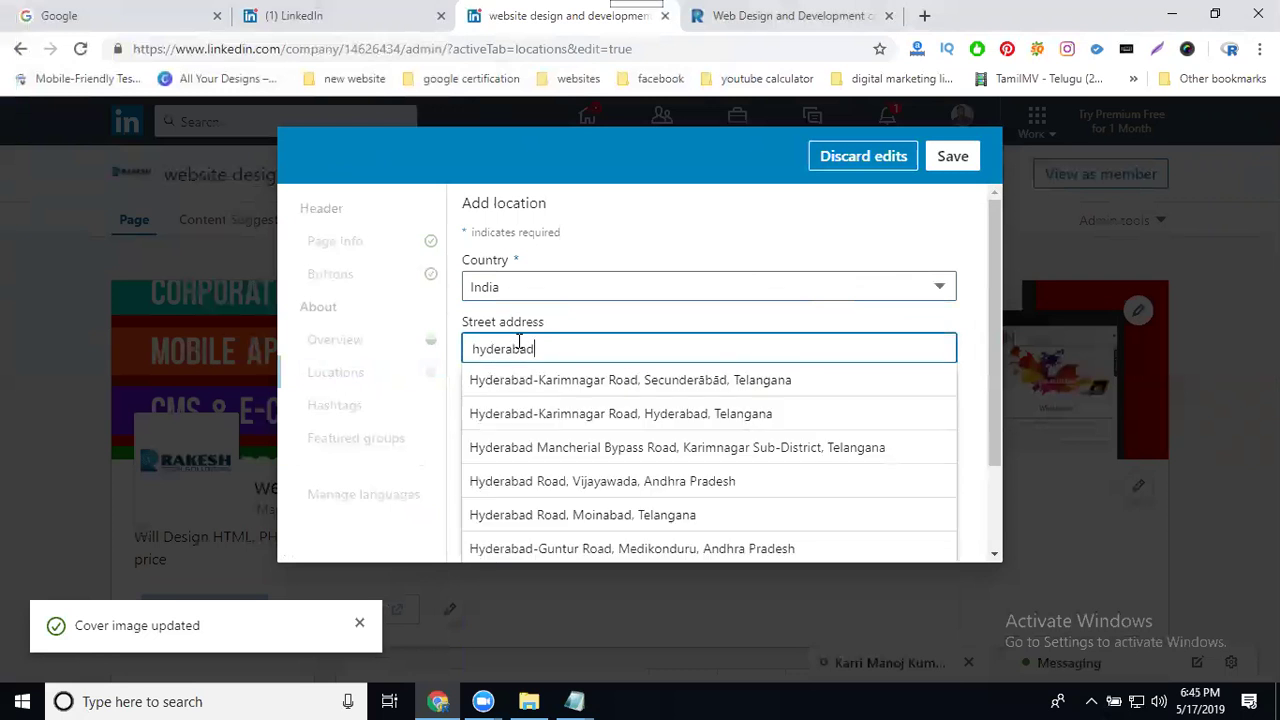
pyautogui.scroll(-2, 686, 415)
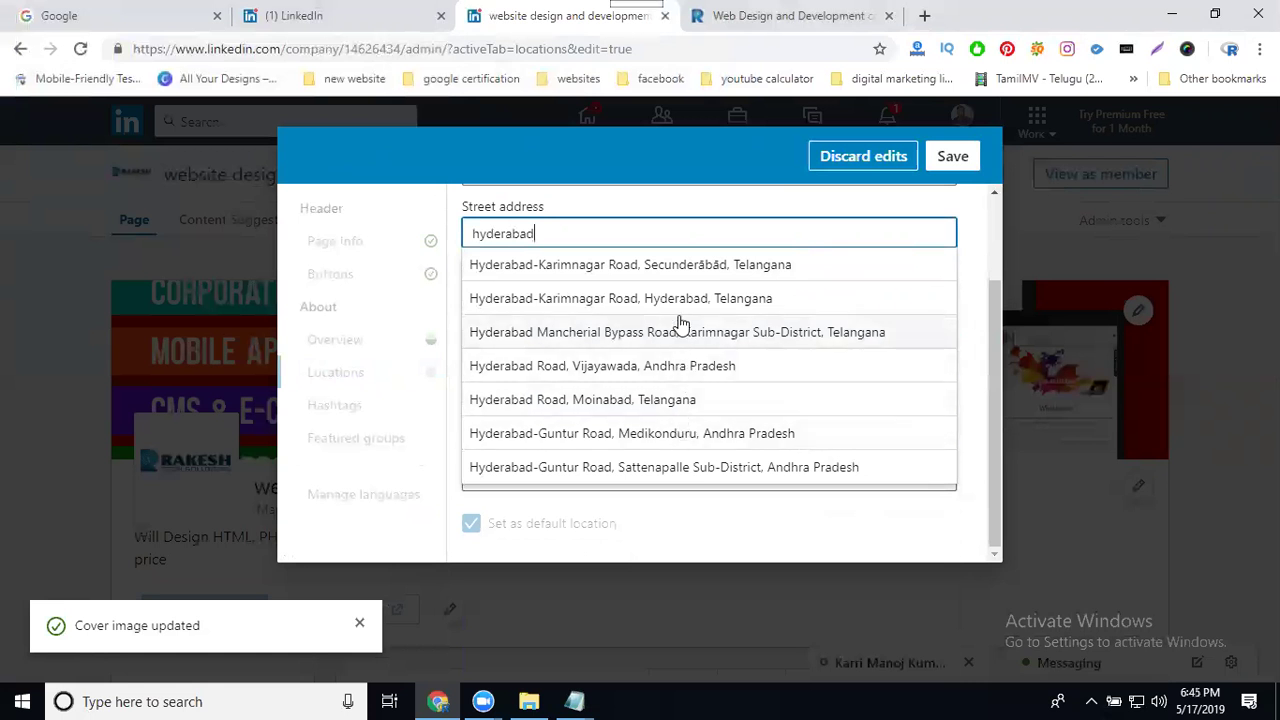
pyautogui.click(701, 273)
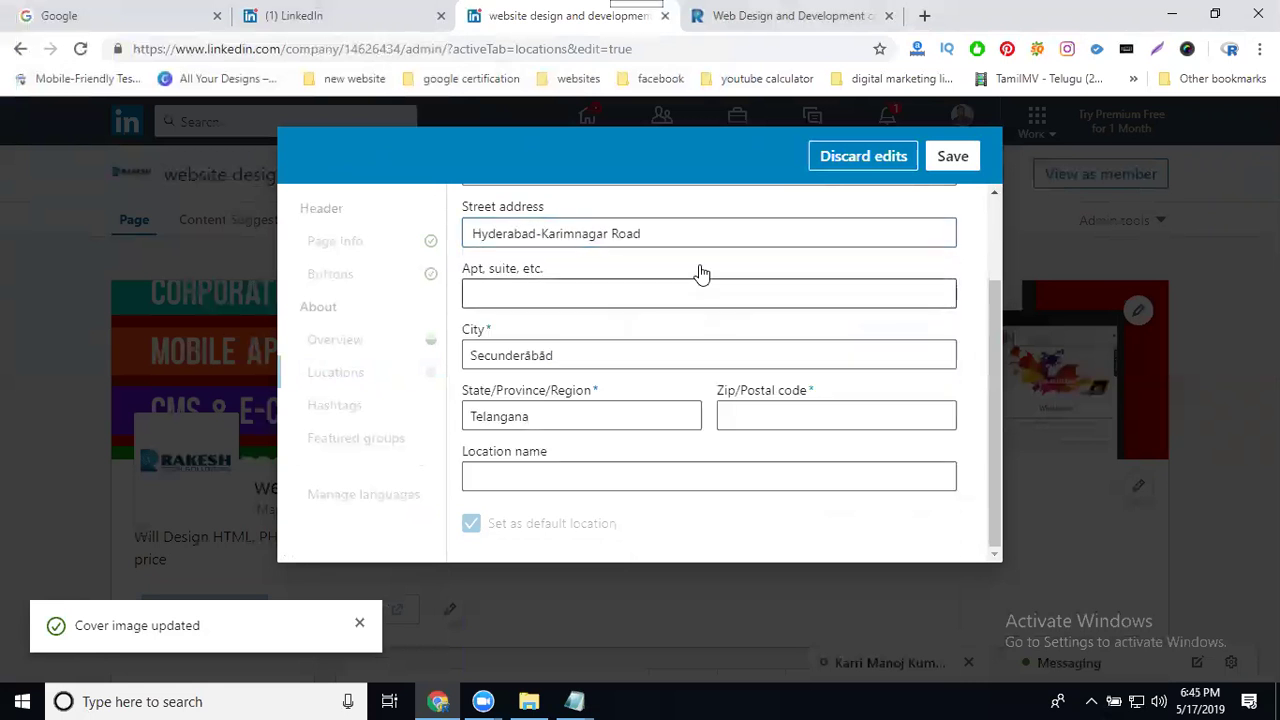
# Step: Set city madhapur, postal code 500081 and location name Madhapur, then save and close
pyautogui.click(764, 418)
pyautogui.click(572, 346)
pyautogui.doubleClick(572, 346)
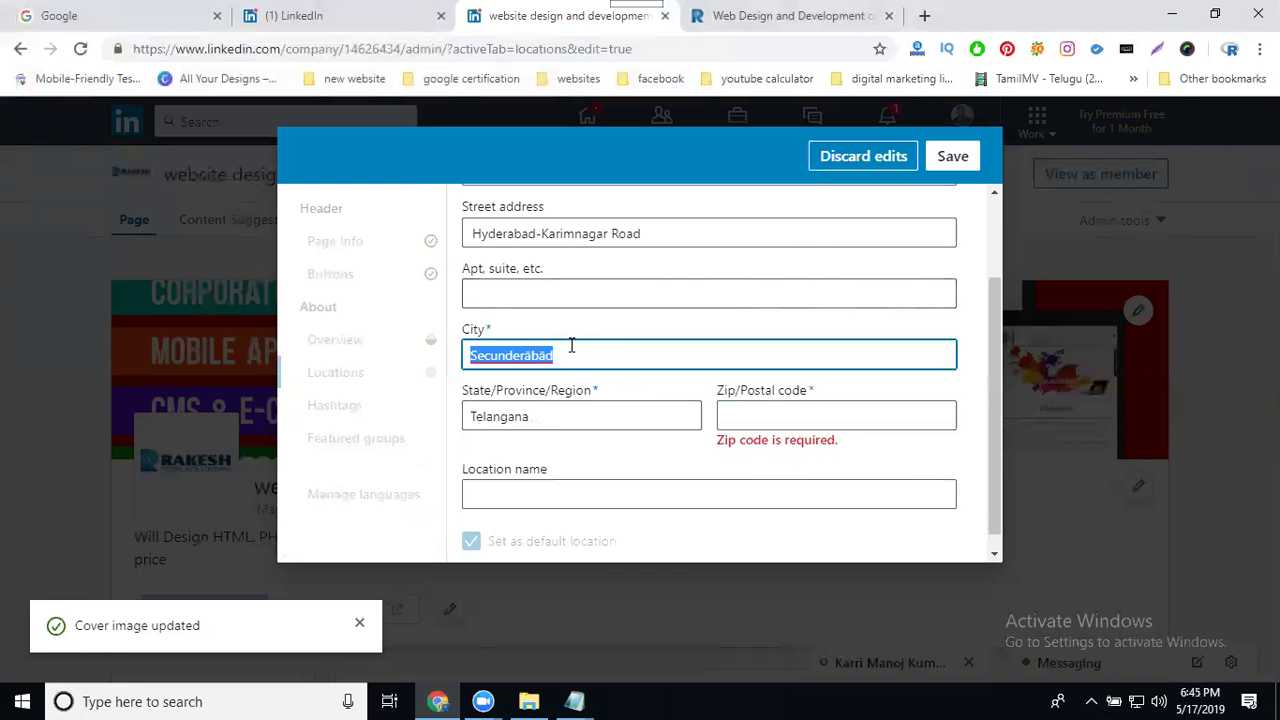
pyautogui.write('madhapur')
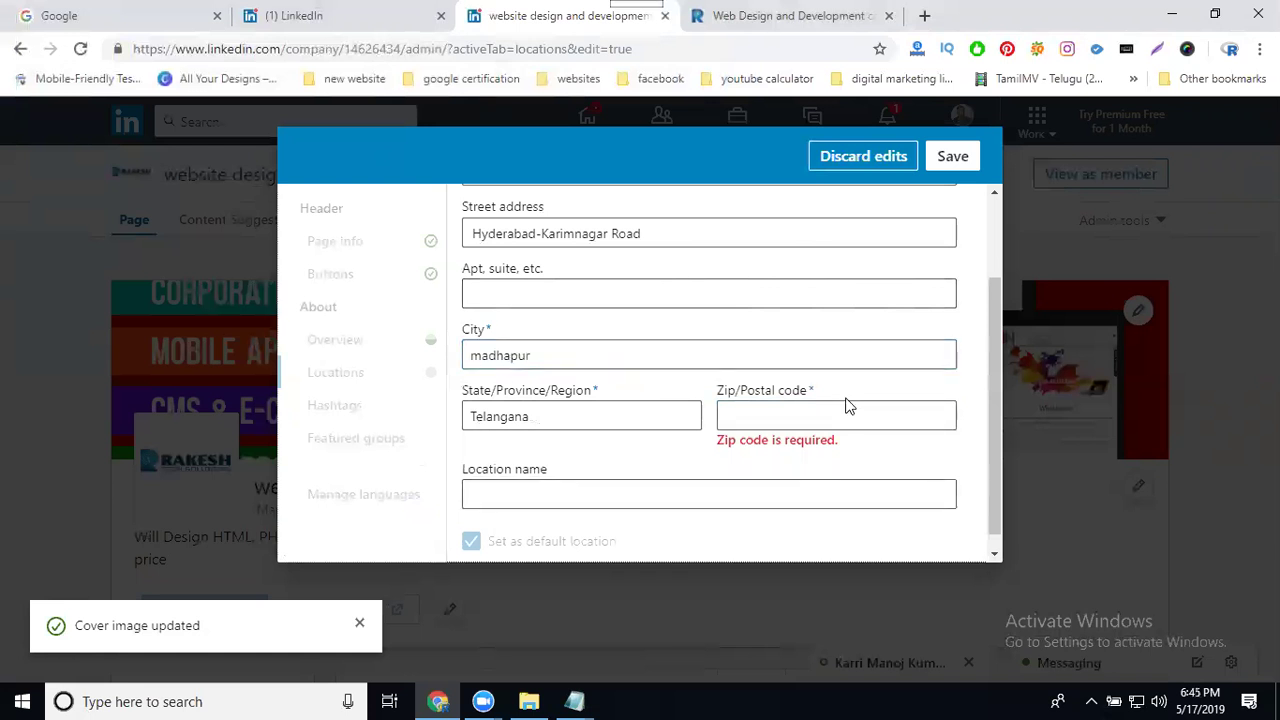
pyautogui.click(841, 427)
pyautogui.write('500081')
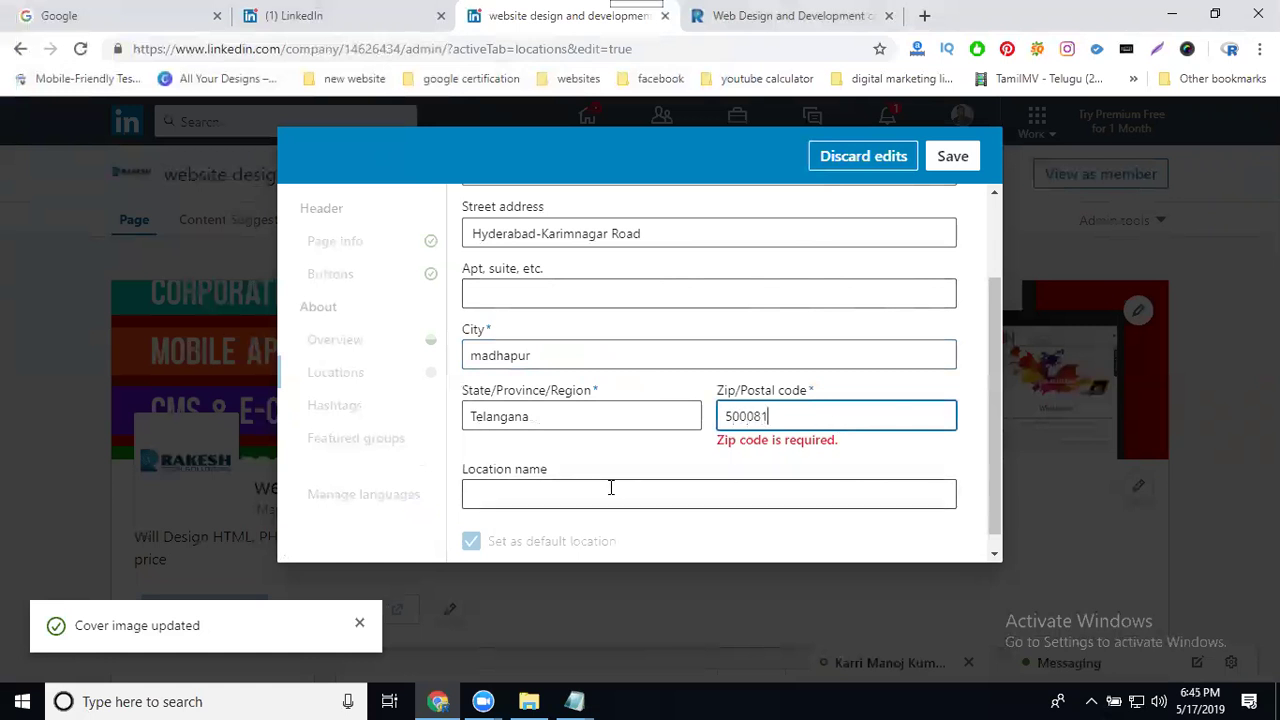
pyautogui.click(610, 490)
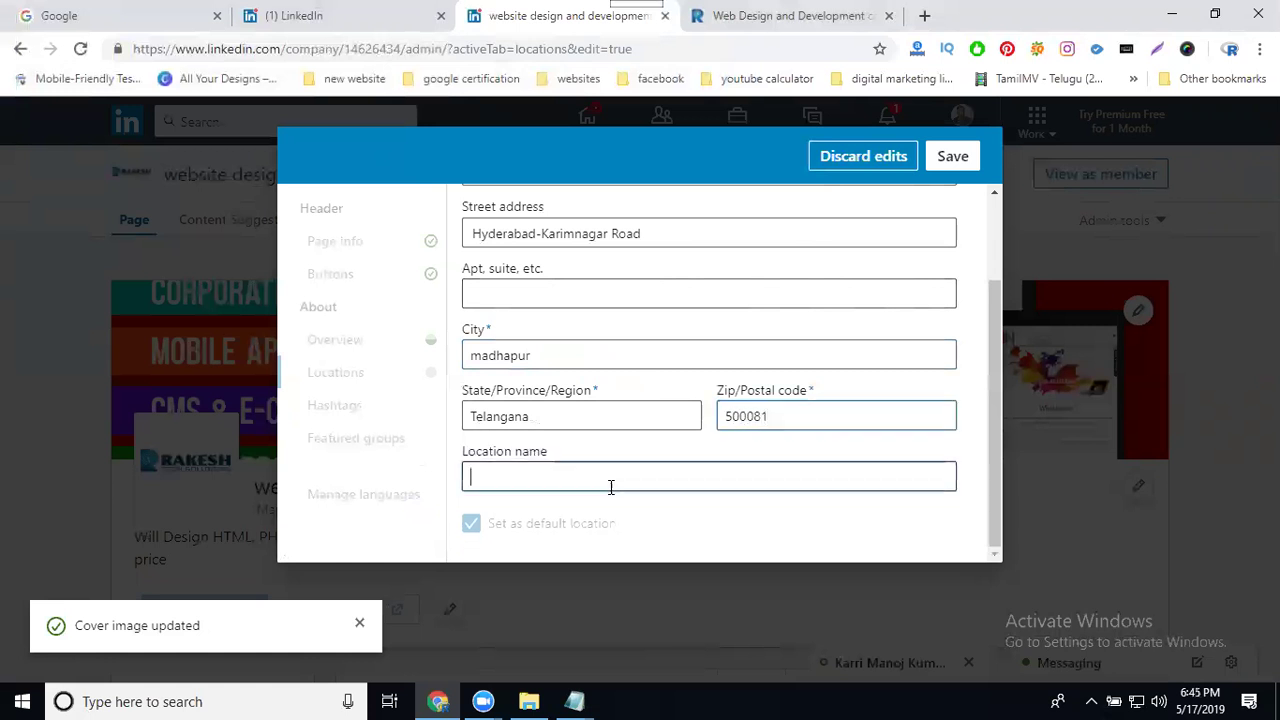
pyautogui.write('Madhapur')
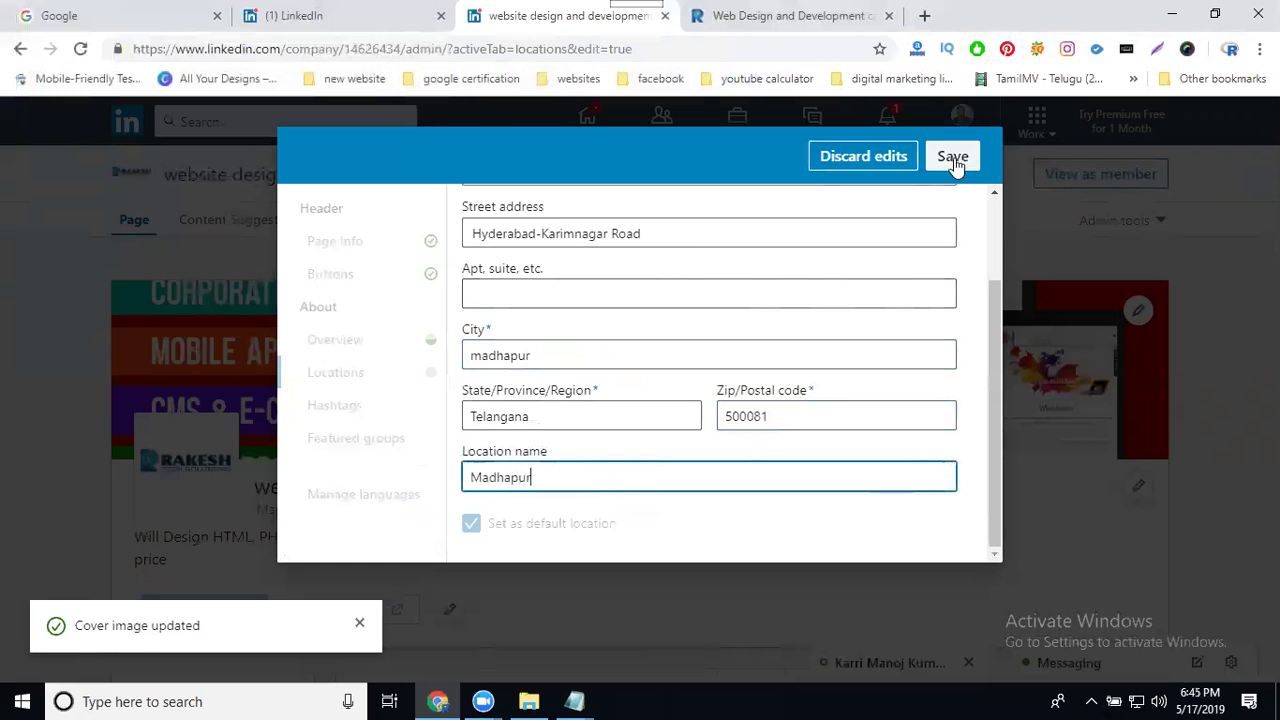
pyautogui.click(952, 157)
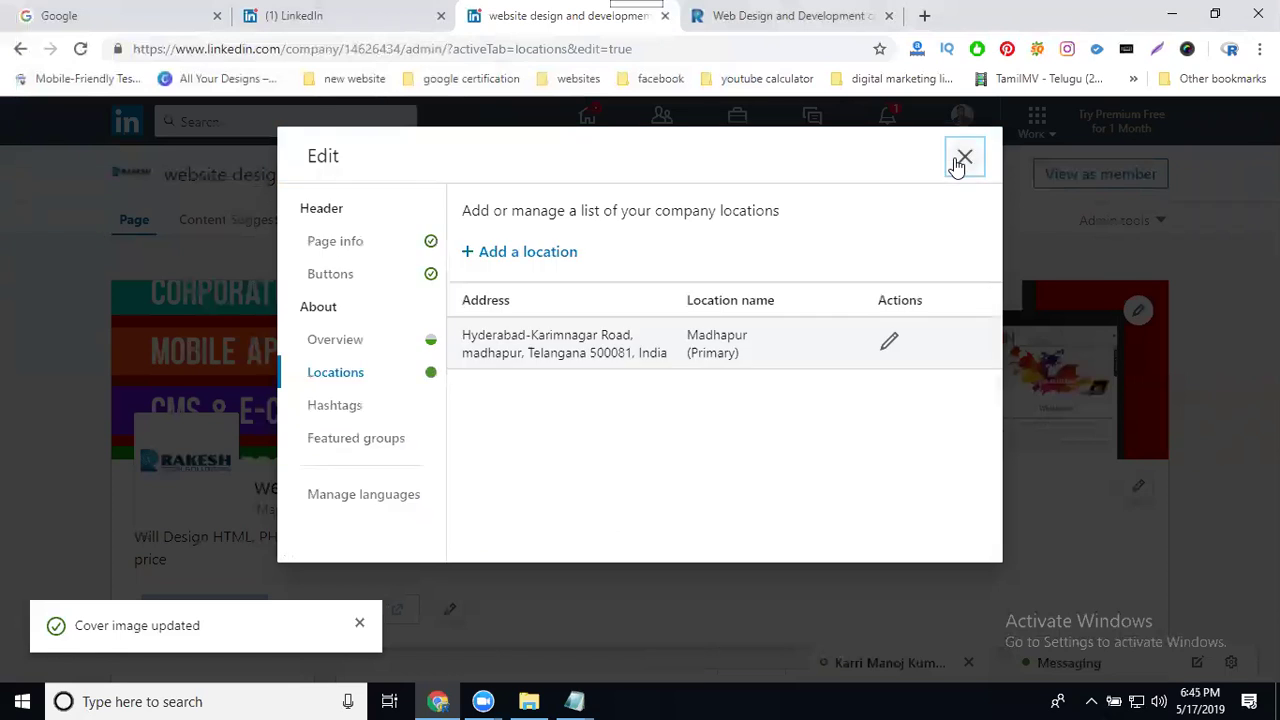
pyautogui.click(962, 162)
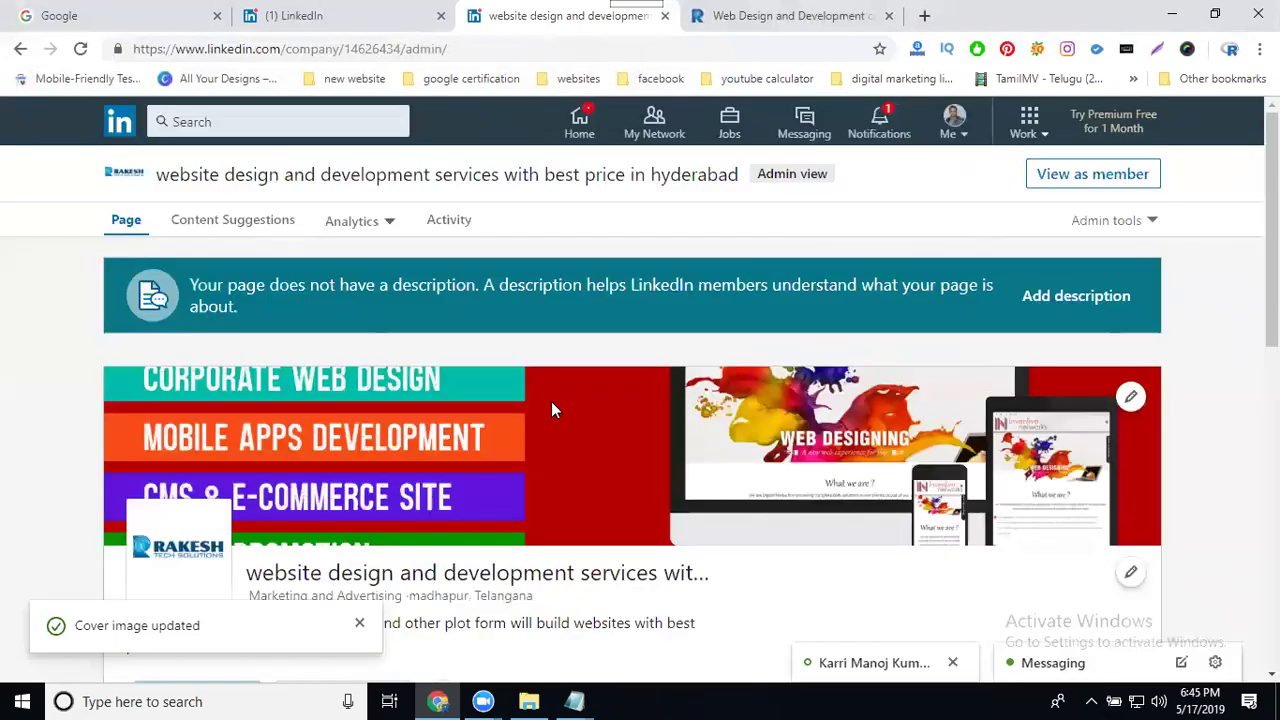
pyautogui.scroll(-3, 551, 401)
pyautogui.scroll(3, 545, 412)
# Step: Paste the first line of the company website's intro as the page description
pyautogui.click(1062, 298)
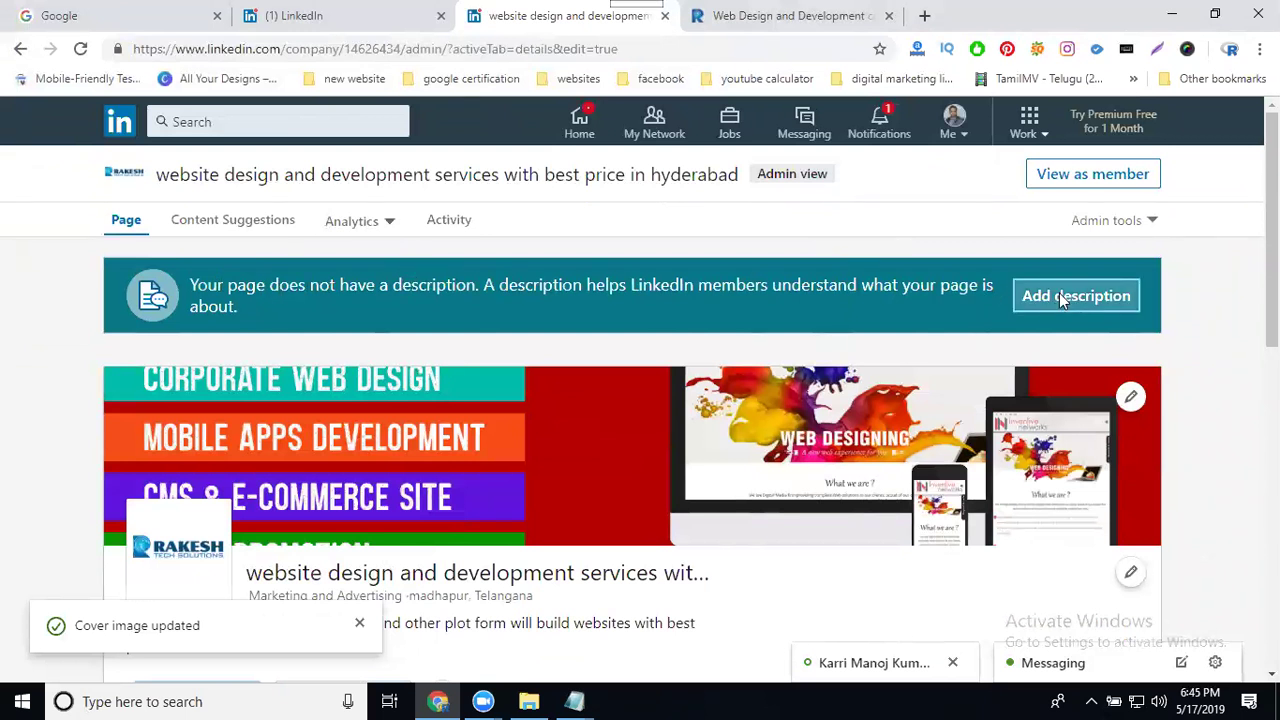
pyautogui.click(571, 304)
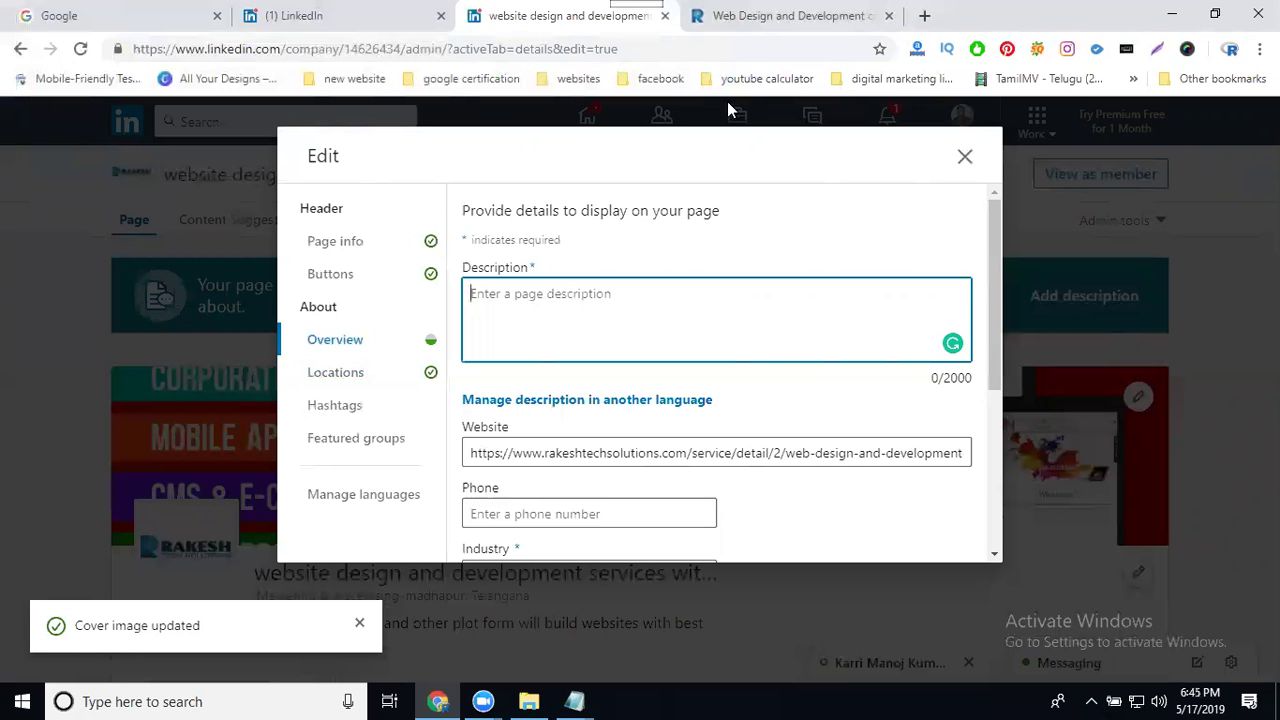
pyautogui.click(777, 16)
pyautogui.scroll(-6, 729, 315)
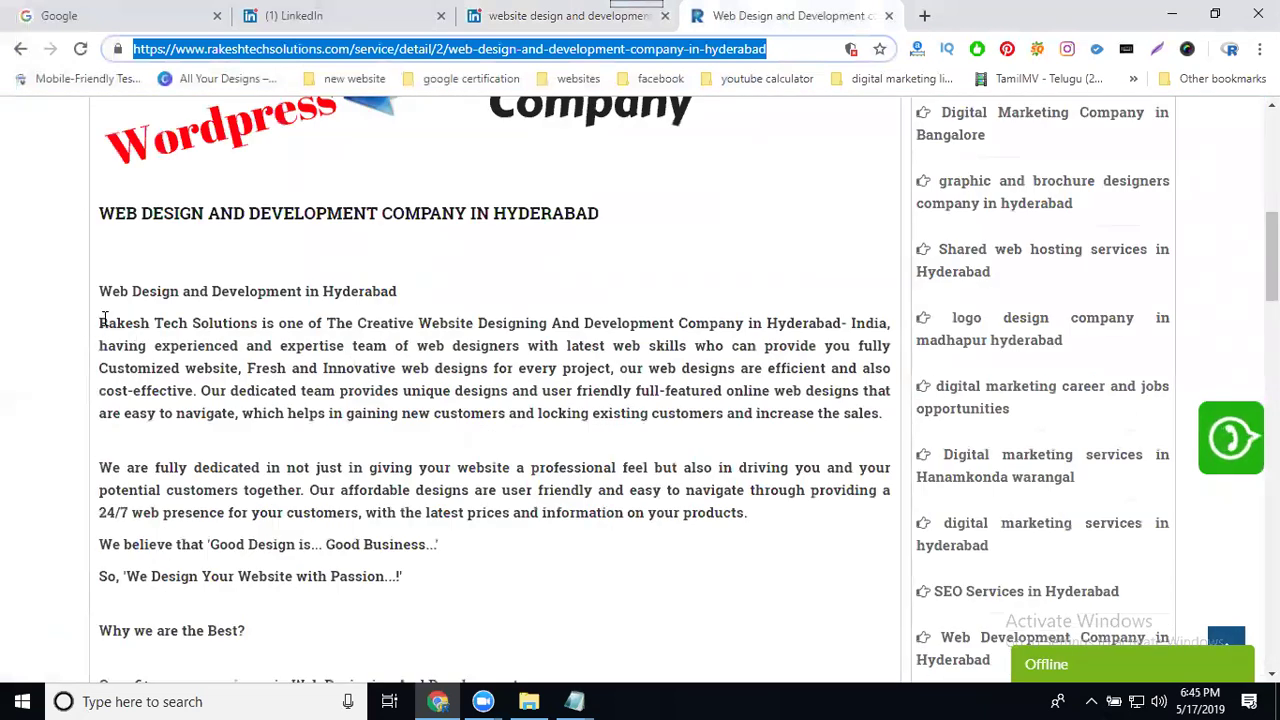
pyautogui.scroll(-2, 103, 320)
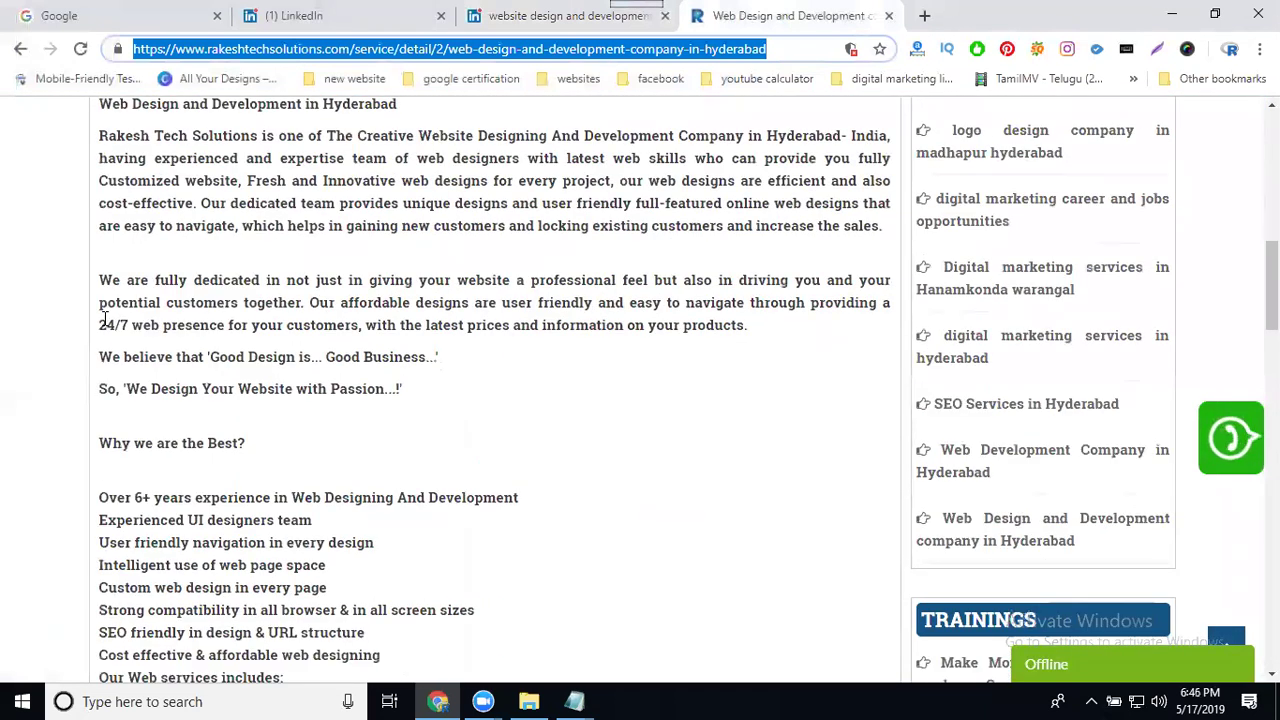
pyautogui.moveTo(98, 136); pyautogui.dragTo(886, 133)
pyautogui.hotkey('ctrl', 'c')
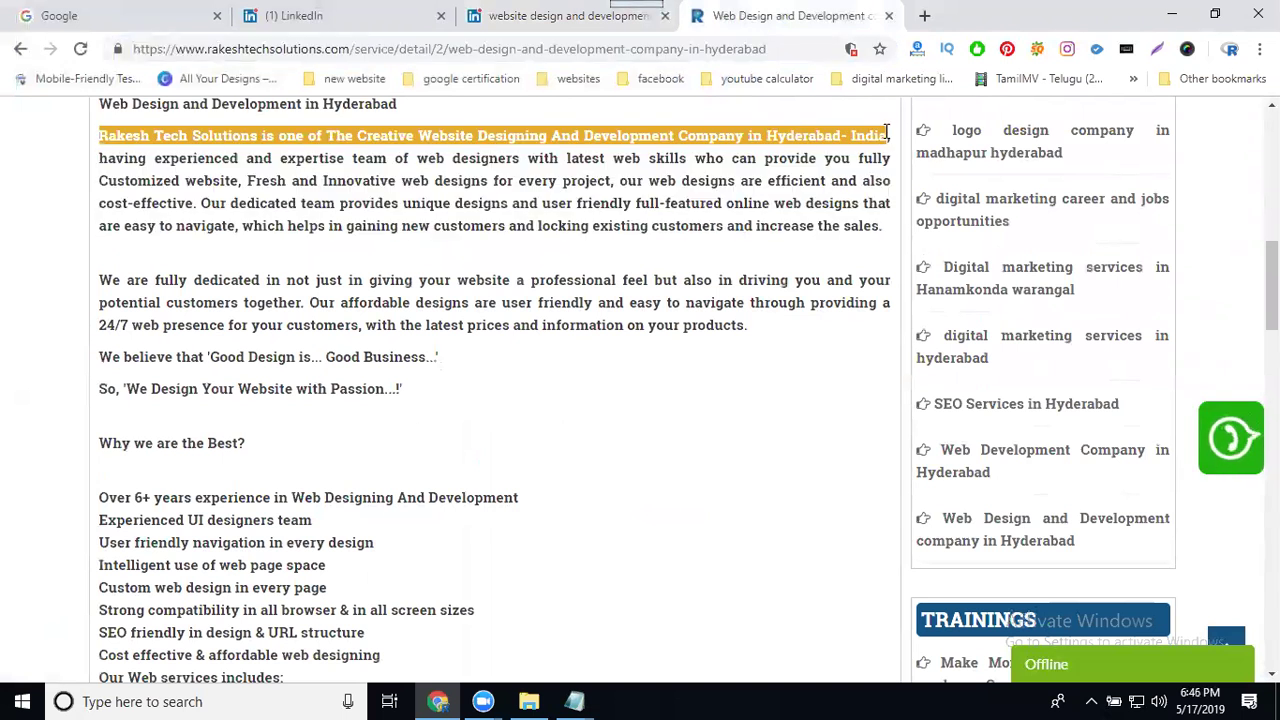
pyautogui.click(545, 15)
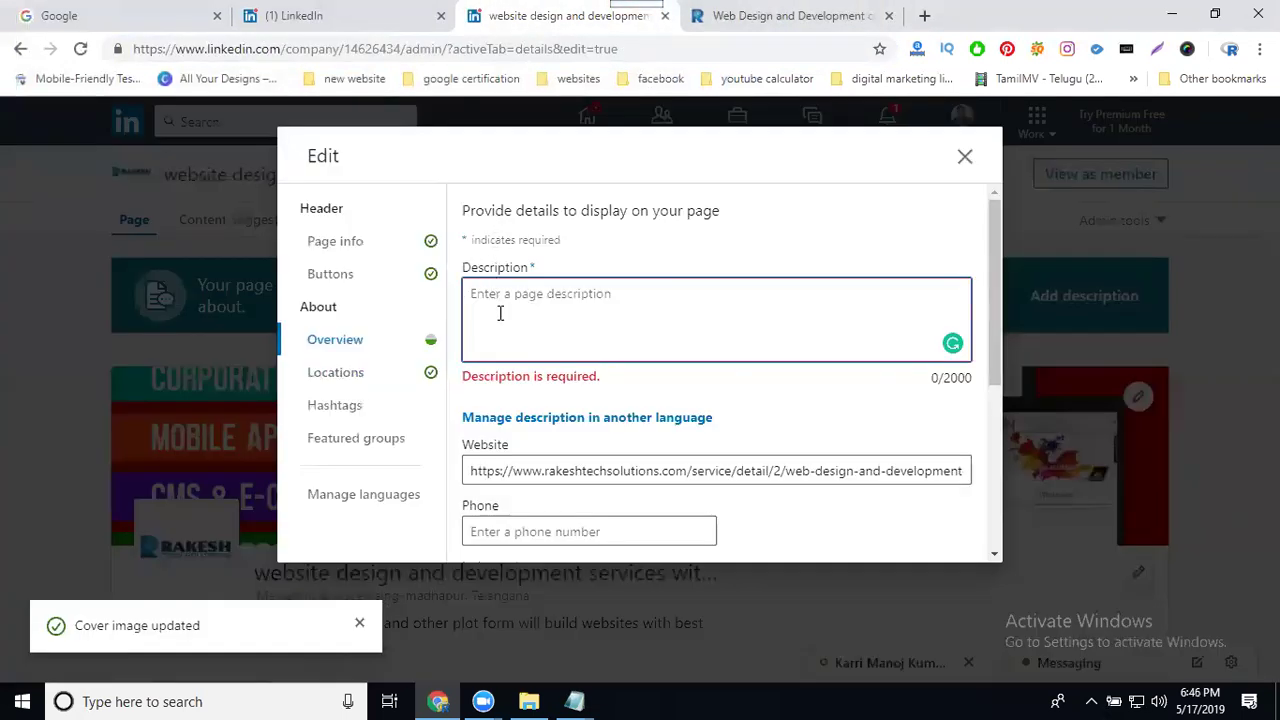
pyautogui.hotkey('ctrl', 'v')
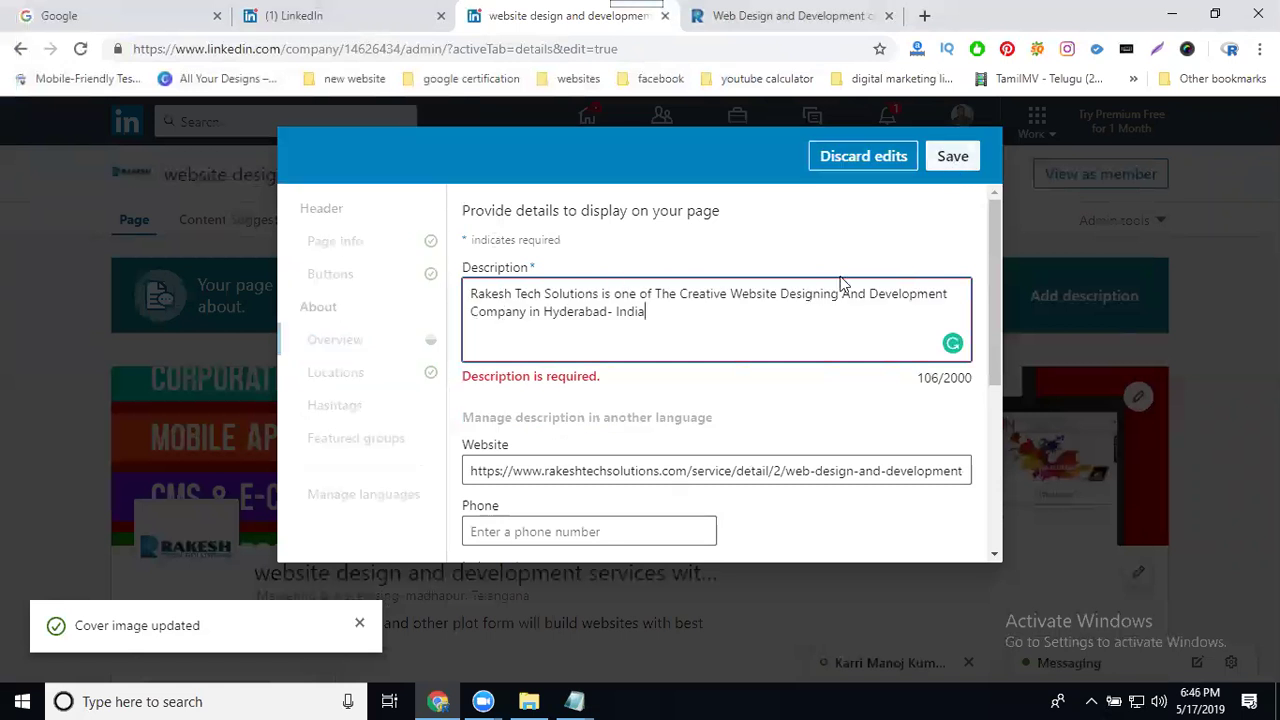
pyautogui.scroll(-1, 660, 434)
# Step: Add the company phone number, save, and set 2013 as the year founded
pyautogui.click(628, 434)
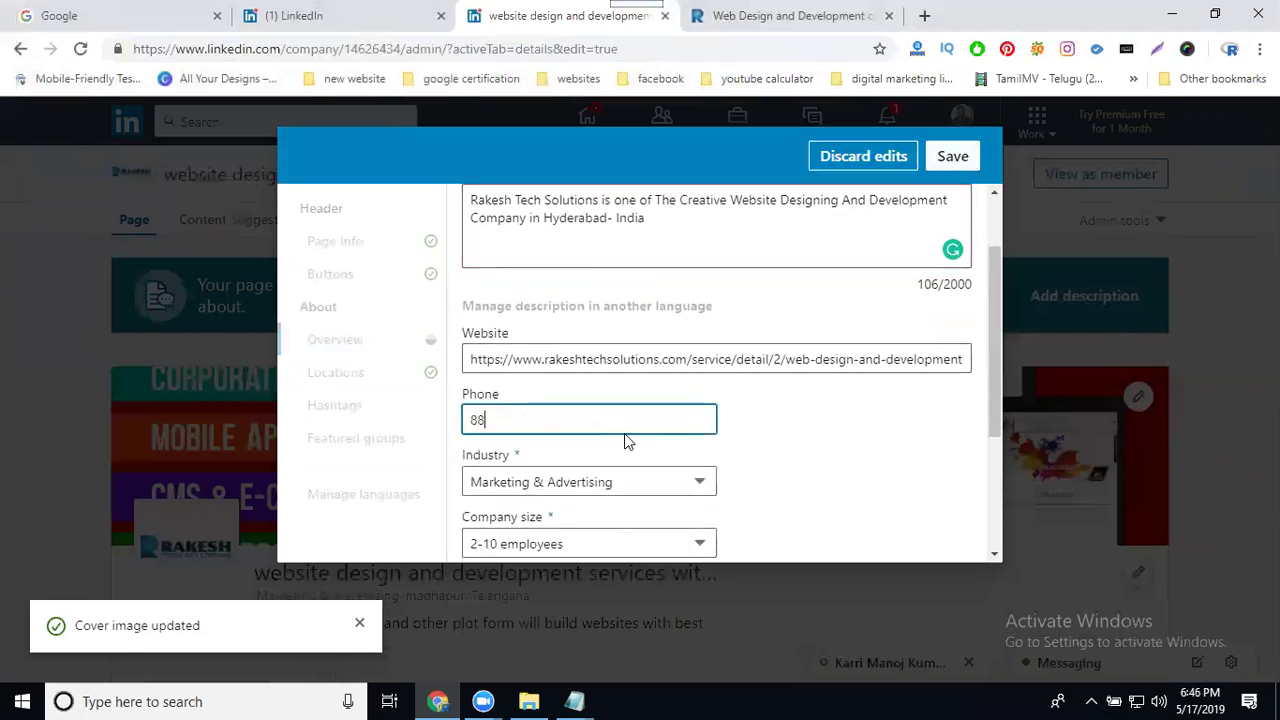
pyautogui.click(949, 156)
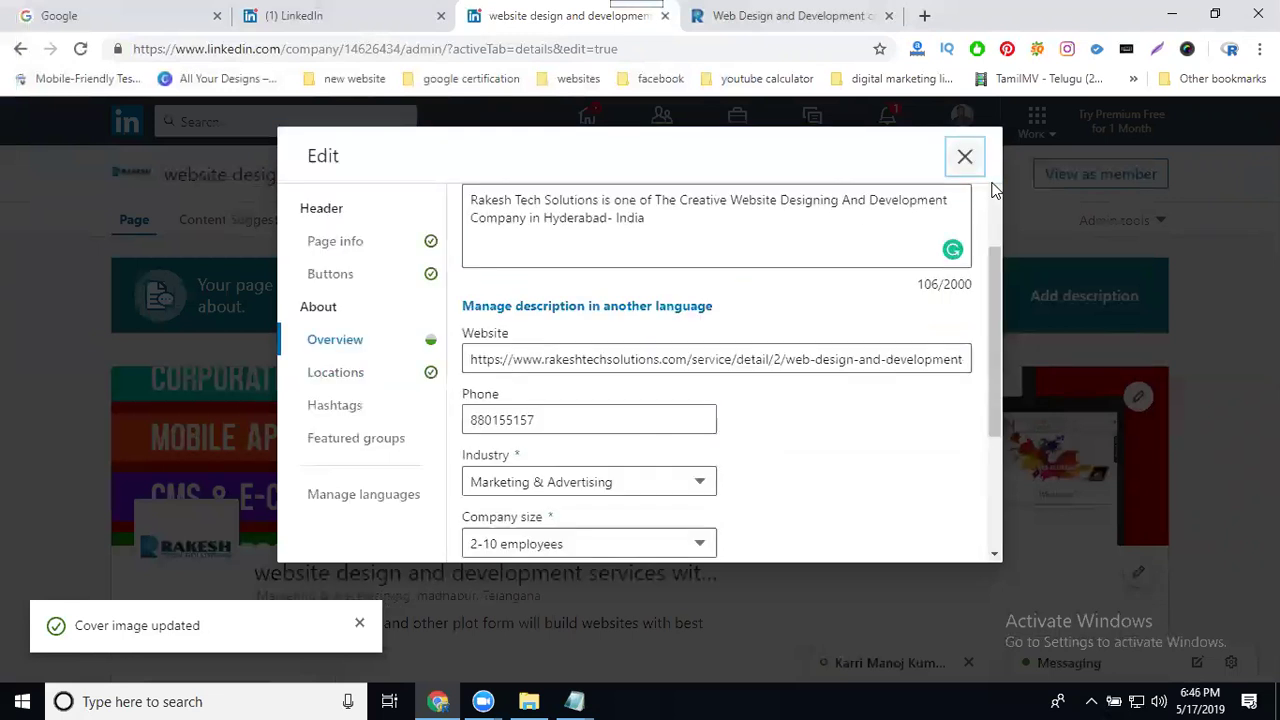
pyautogui.scroll(-2, 858, 278)
pyautogui.scroll(-1, 860, 282)
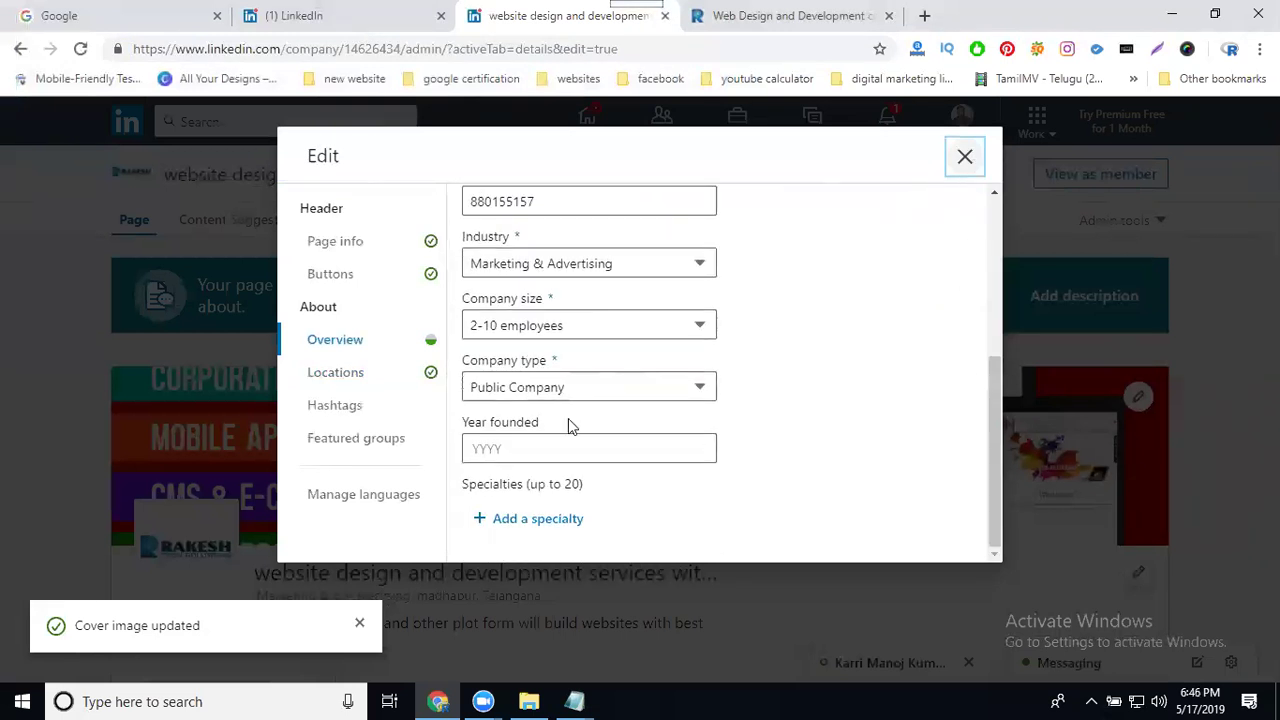
pyautogui.click(518, 447)
pyautogui.write('2013')
pyautogui.click(963, 162)
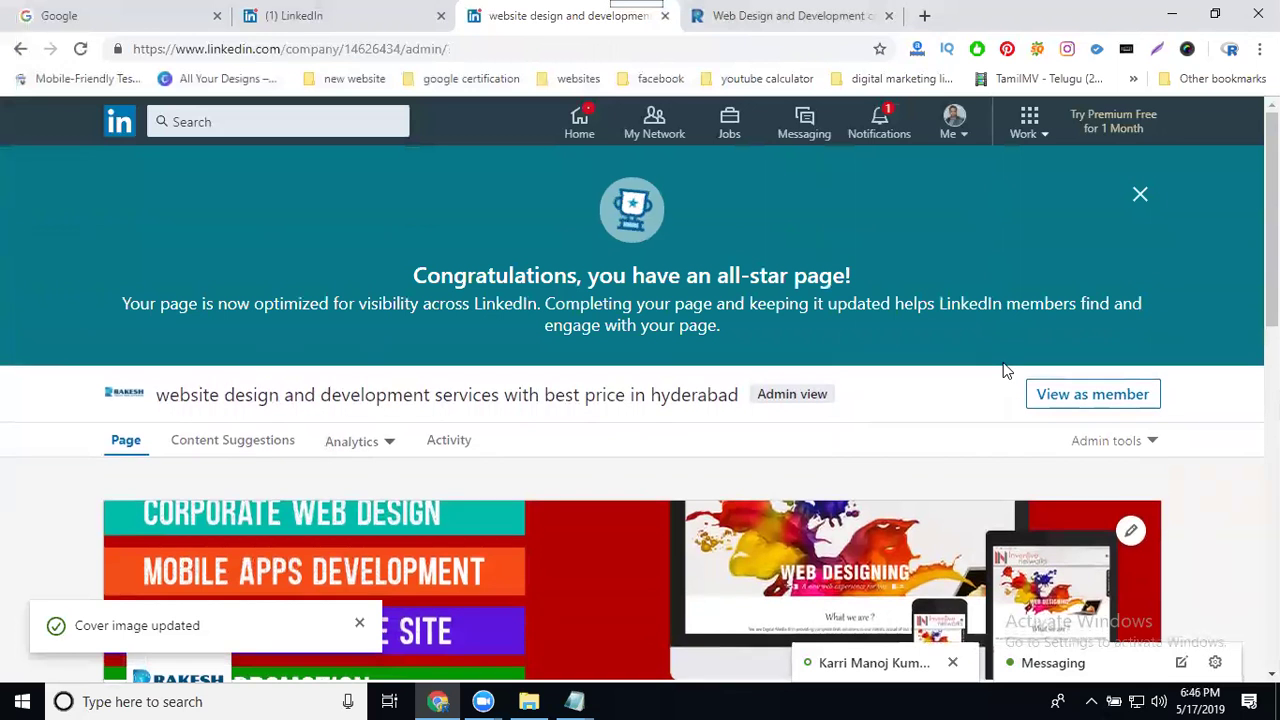
# Step: Close the 'Congratulations, you have an all-star page' banner
pyautogui.moveTo(418, 268); pyautogui.dragTo(838, 266)
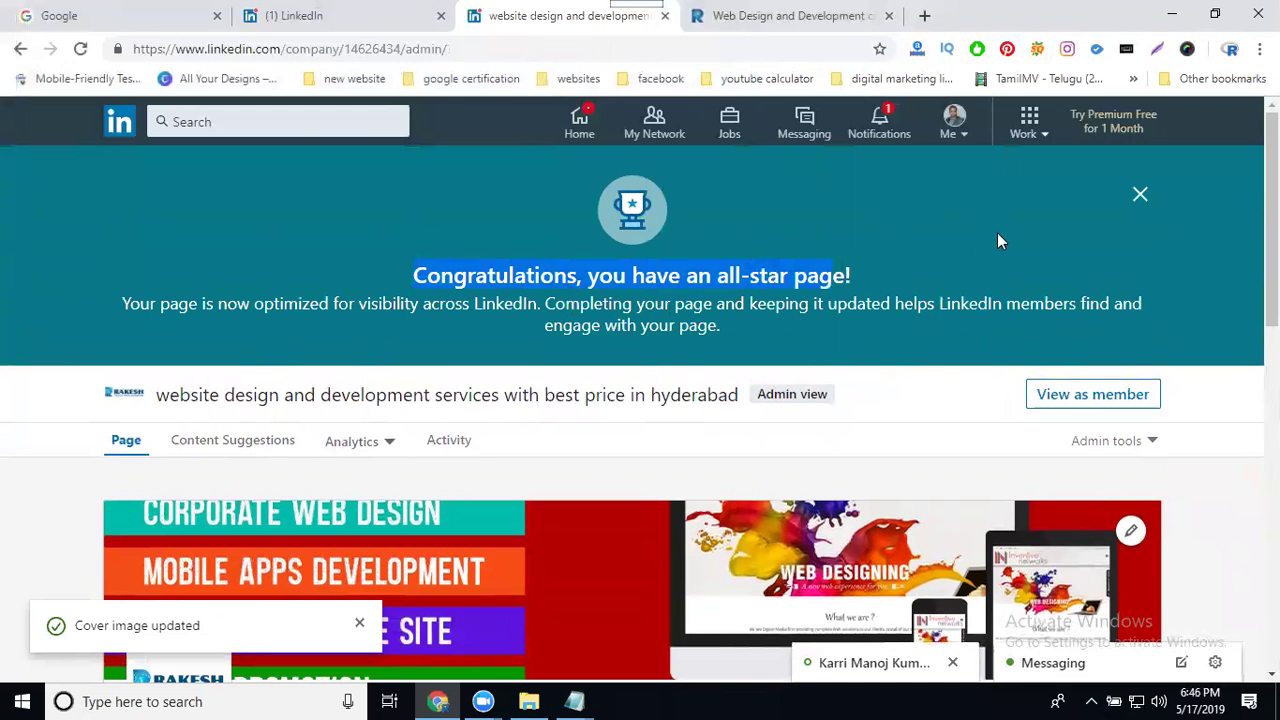
pyautogui.click(1136, 198)
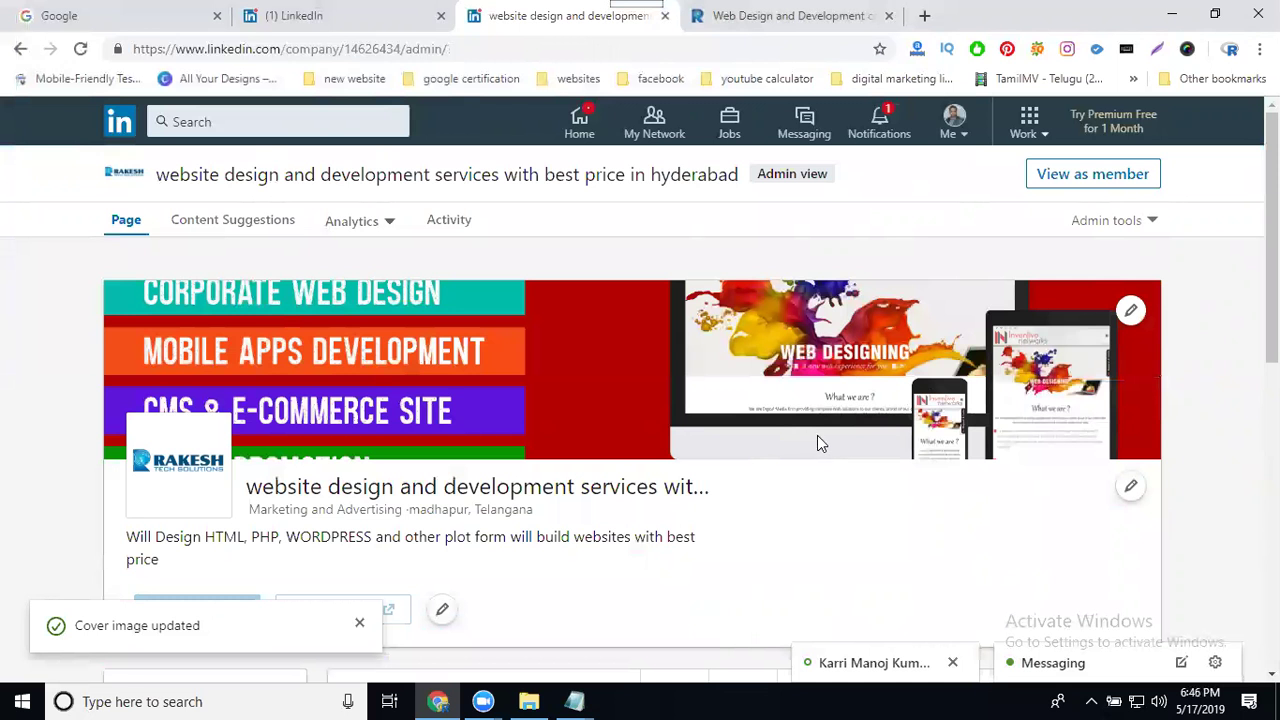
pyautogui.click(1066, 180)
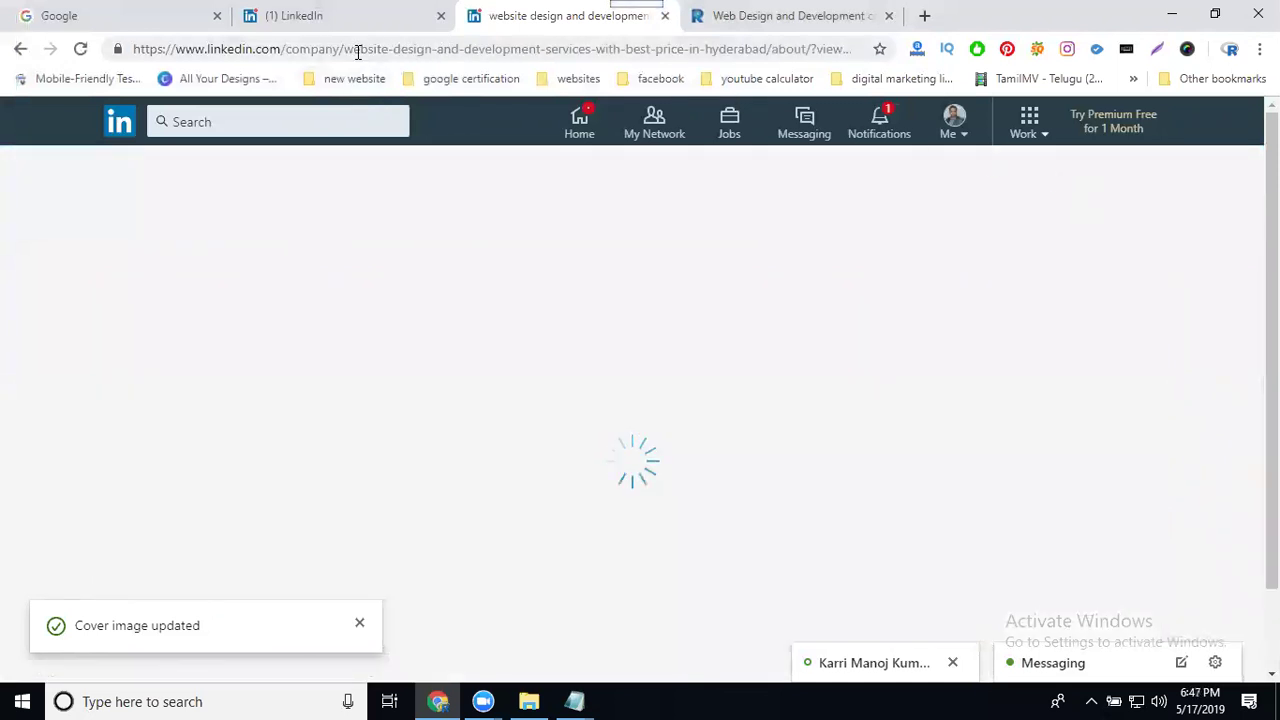
pyautogui.click(300, 50)
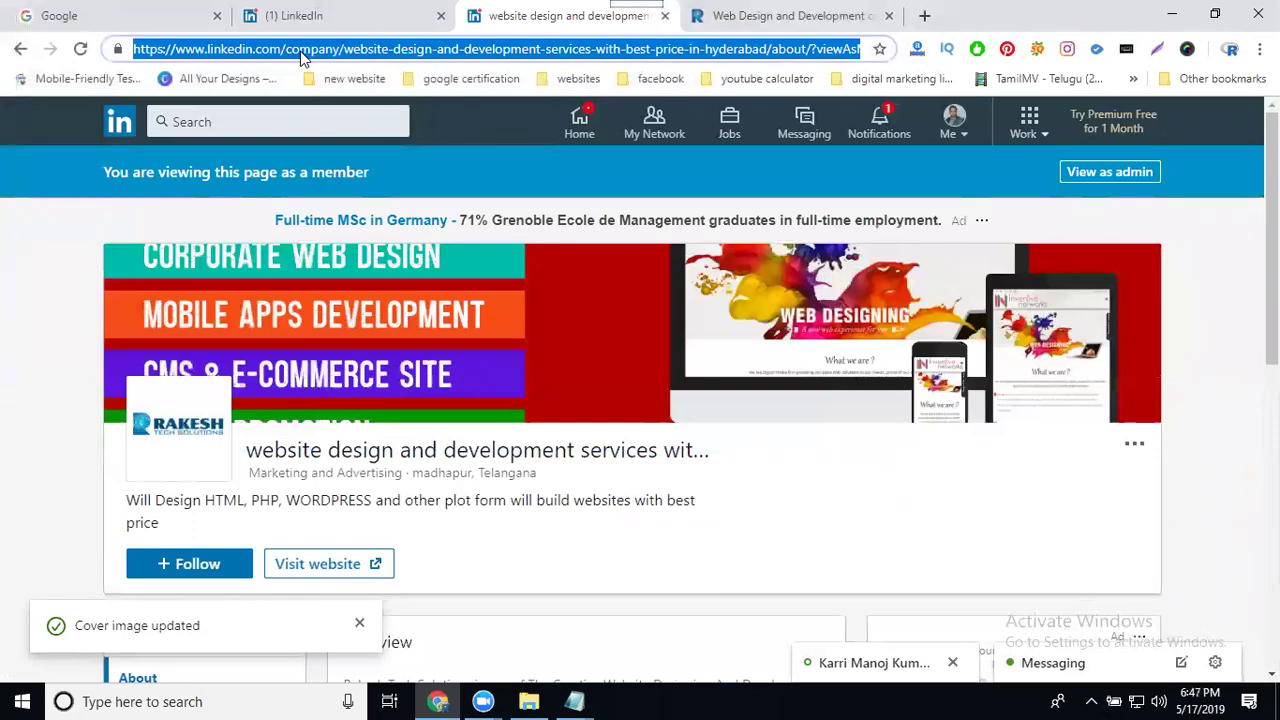
pyautogui.click(300, 52)
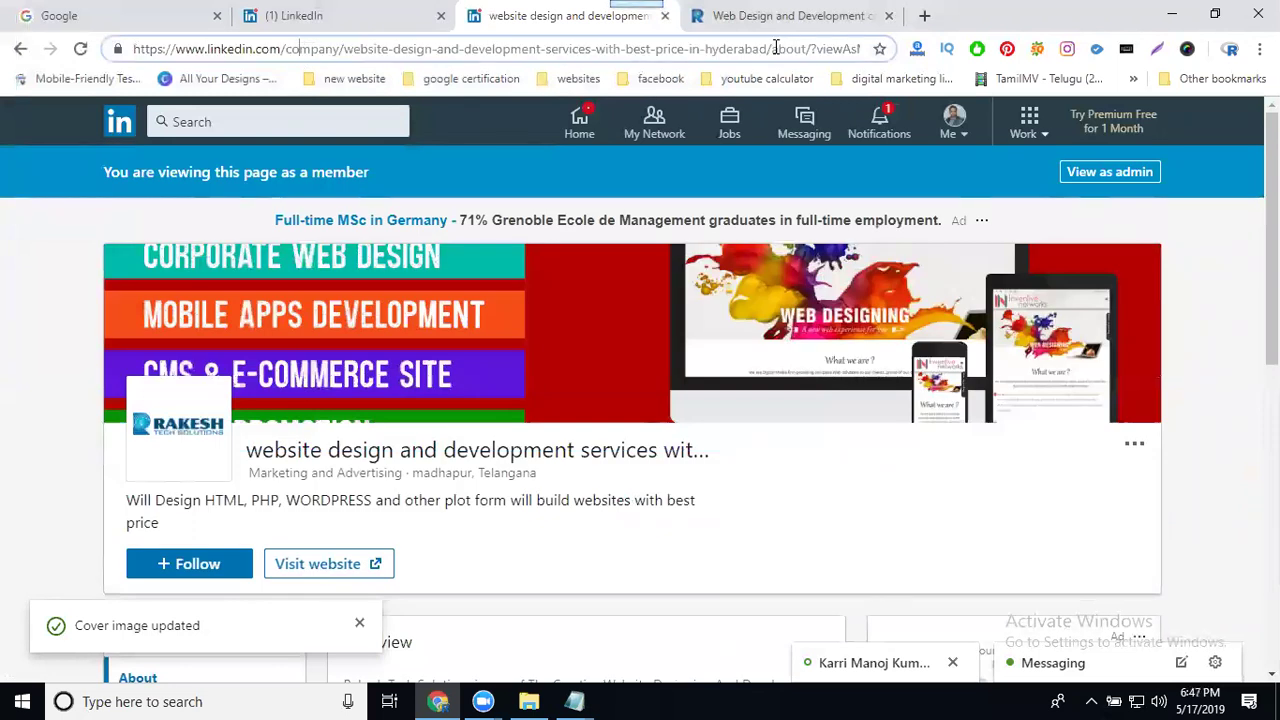
pyautogui.moveTo(768, 48); pyautogui.dragTo(130, 49)
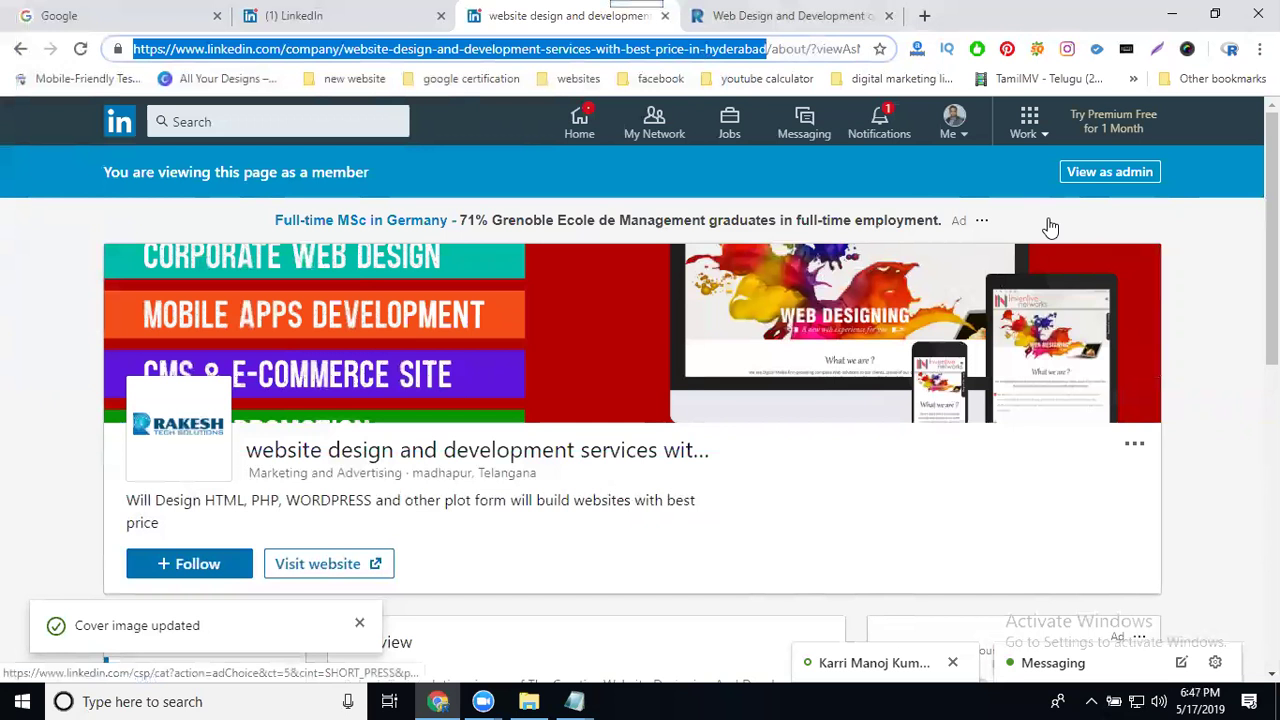
pyautogui.click(1090, 177)
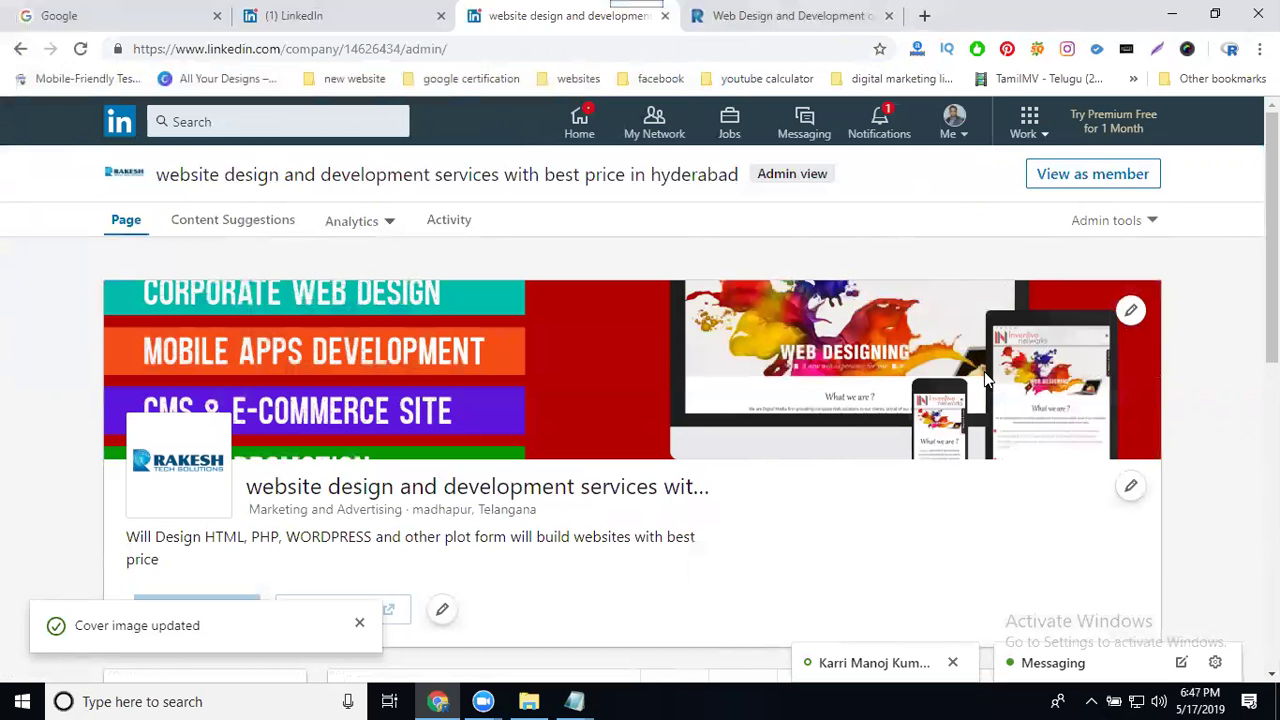
# Step: Start a new company page post and set its visibility to Anyone
pyautogui.scroll(-3, 682, 450)
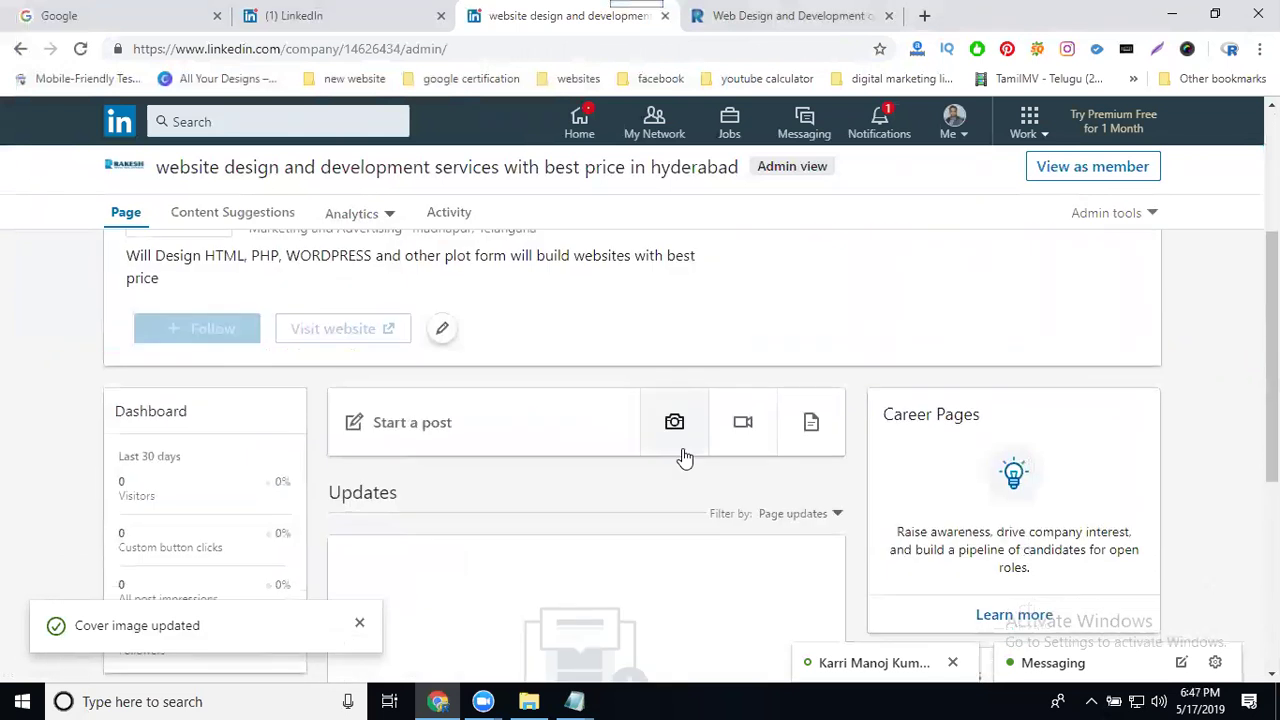
pyautogui.scroll(-1, 684, 457)
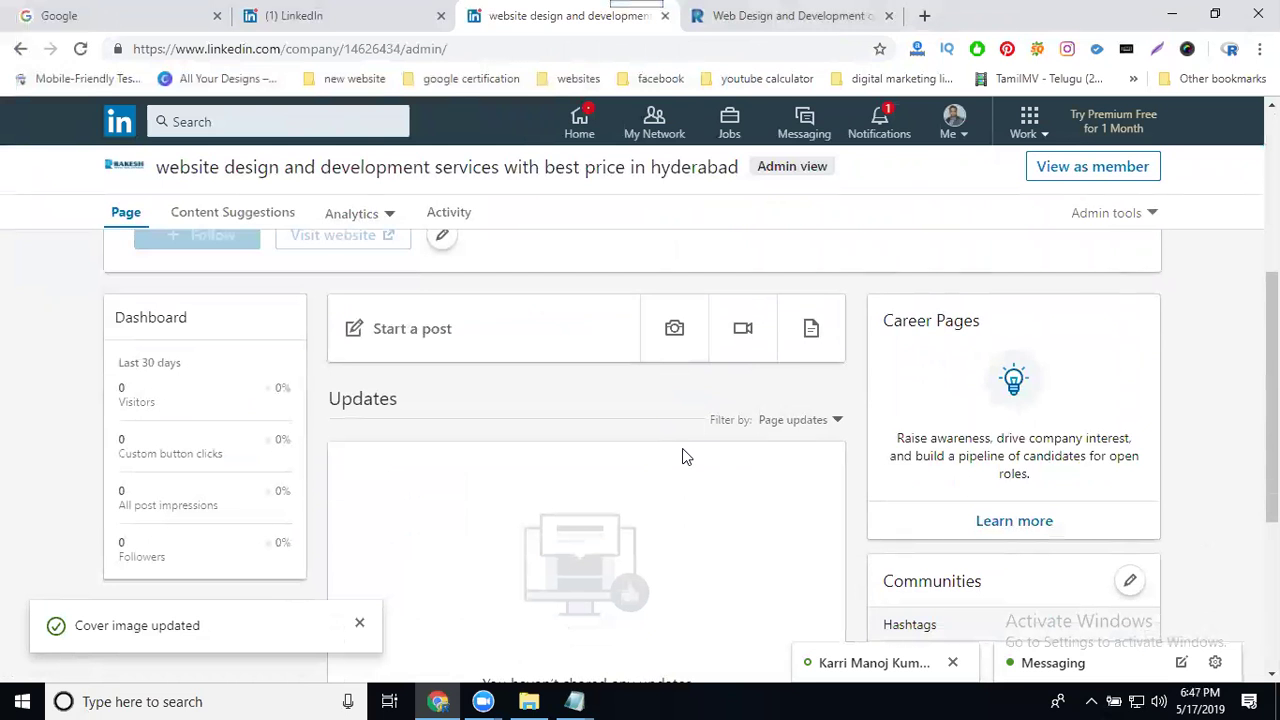
pyautogui.click(431, 340)
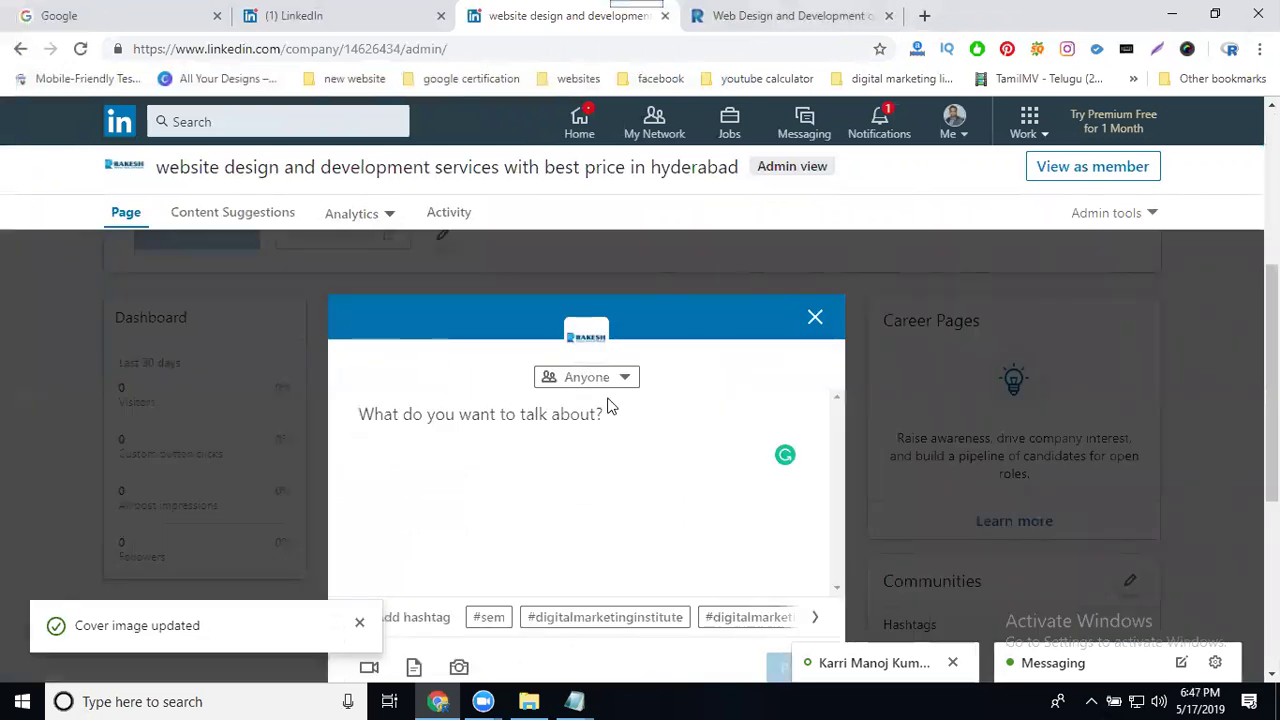
pyautogui.scroll(-2, 716, 397)
pyautogui.click(590, 284)
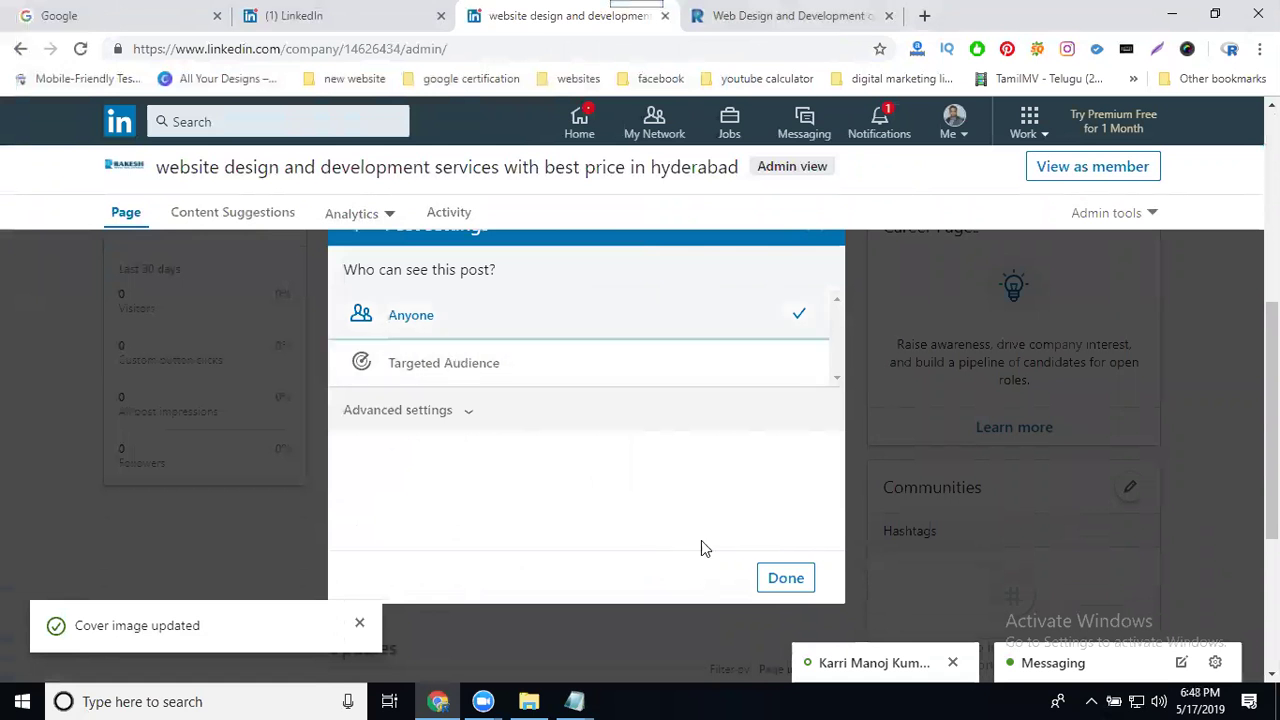
# Step: Confirm the Anyone audience and copy the hashtags, More Details contact block and link from Word
pyautogui.click(772, 577)
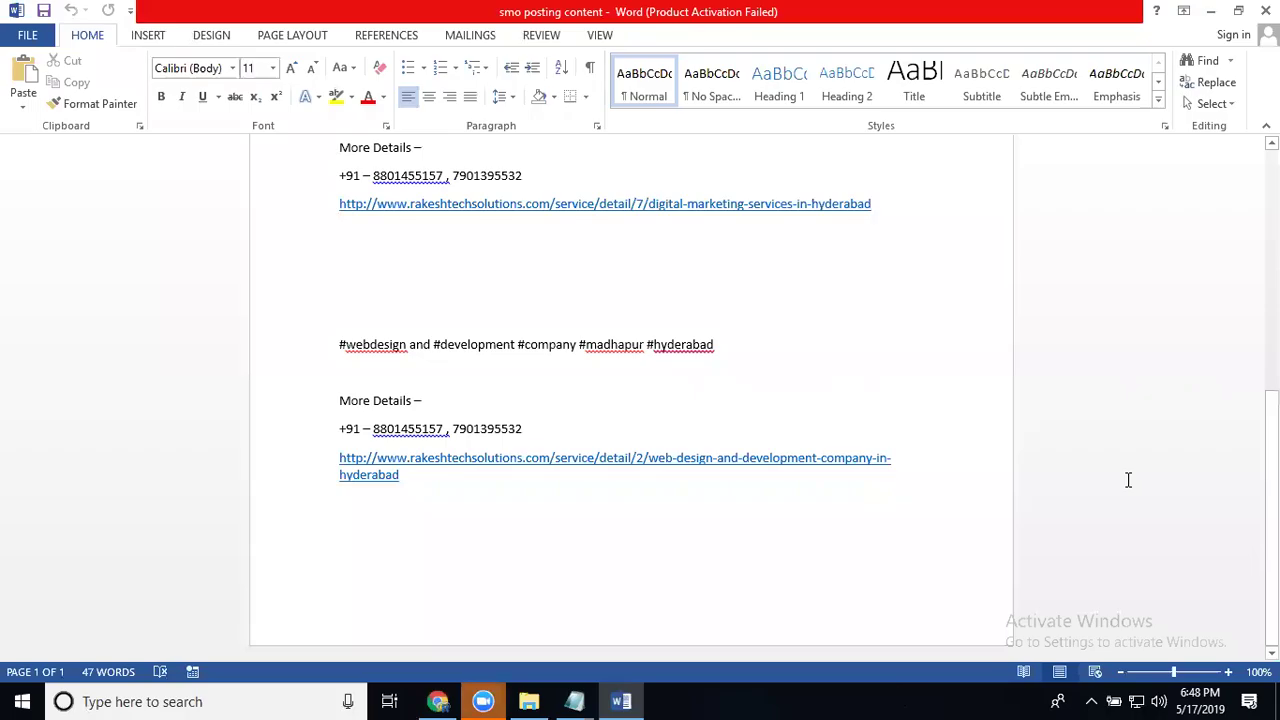
pyautogui.moveTo(1128, 480); pyautogui.dragTo(326, 329)
pyautogui.hotkey('ctrl', 'c')
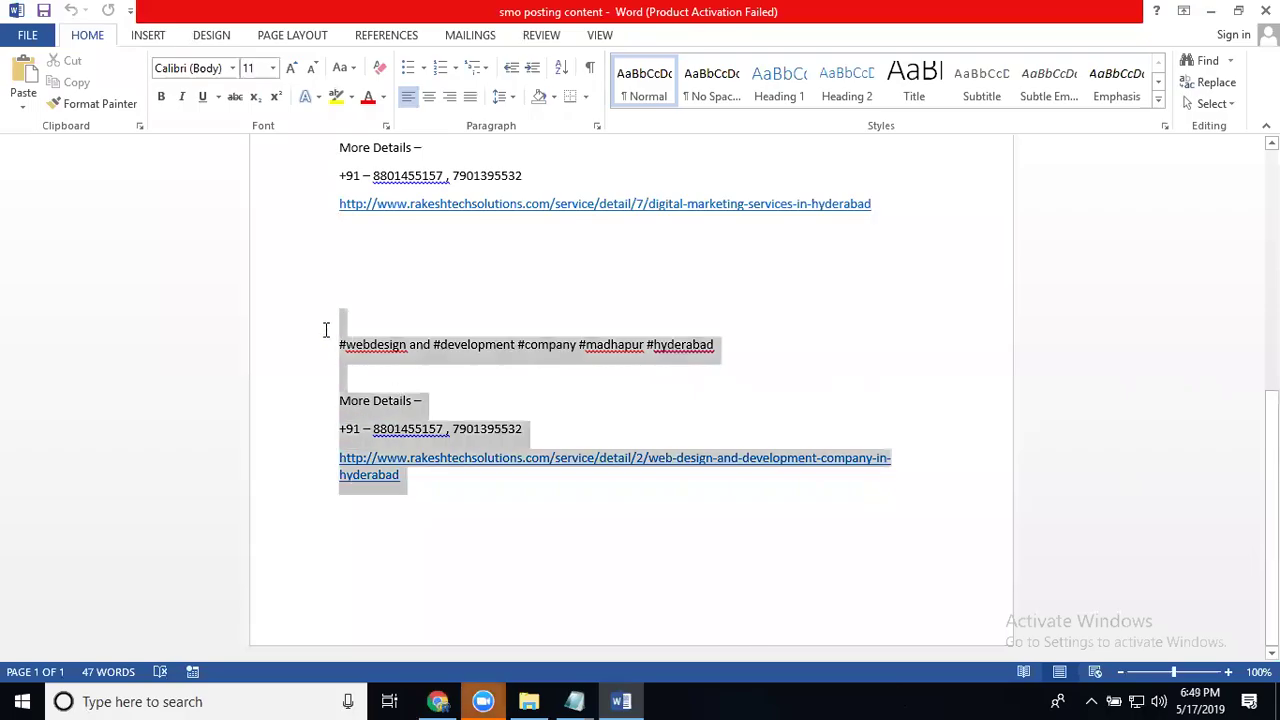
pyautogui.click(1210, 11)
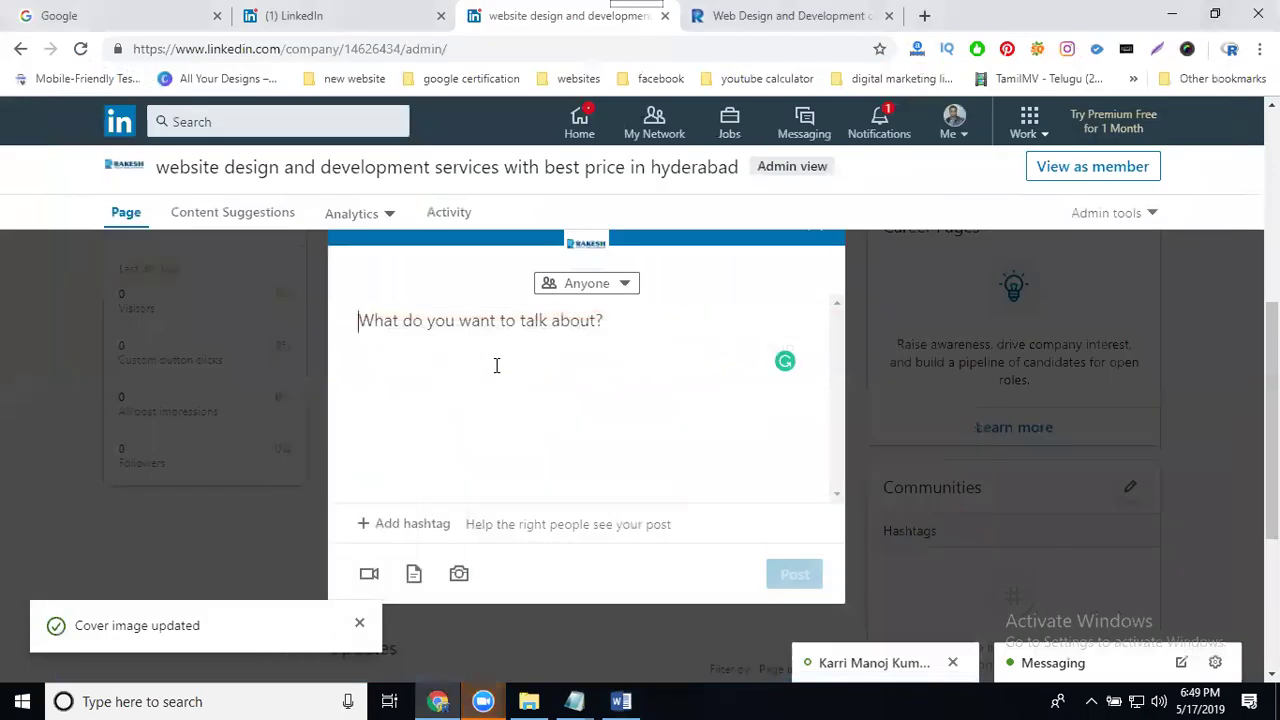
# Step: Paste the hashtags and contact details, publish the company post, and copy its link
pyautogui.hotkey('ctrl', 'v')
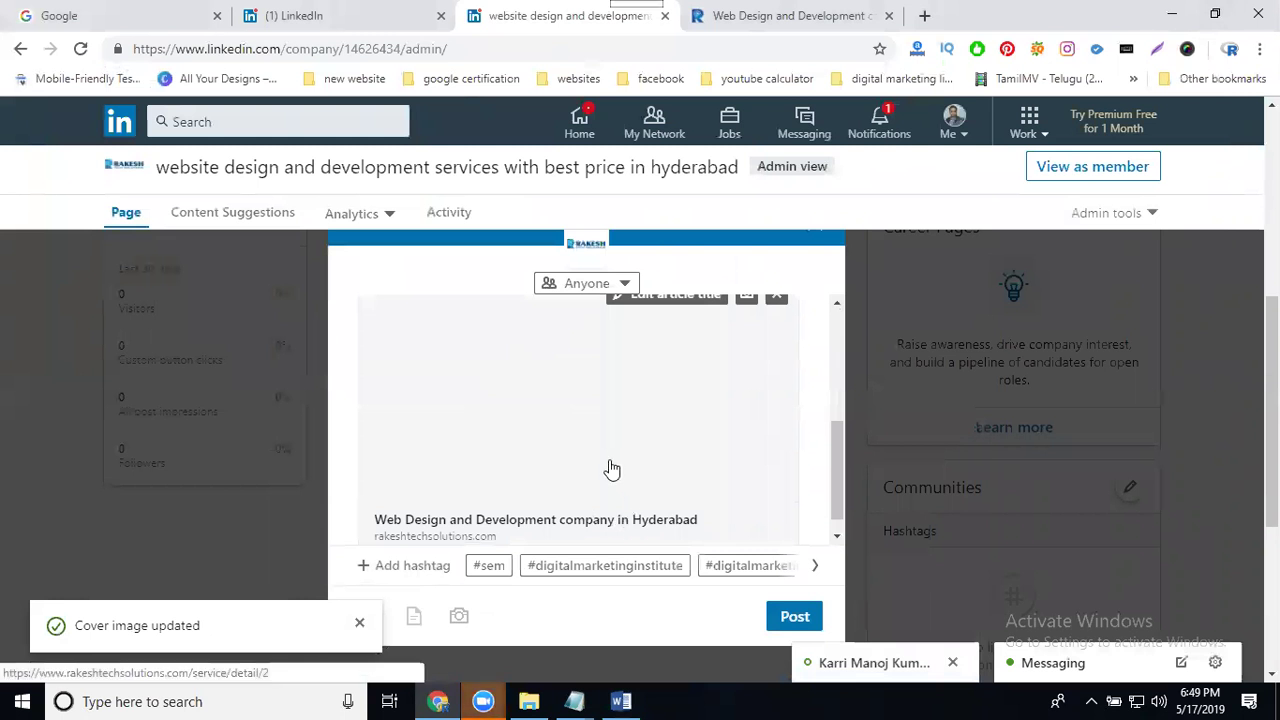
pyautogui.click(791, 614)
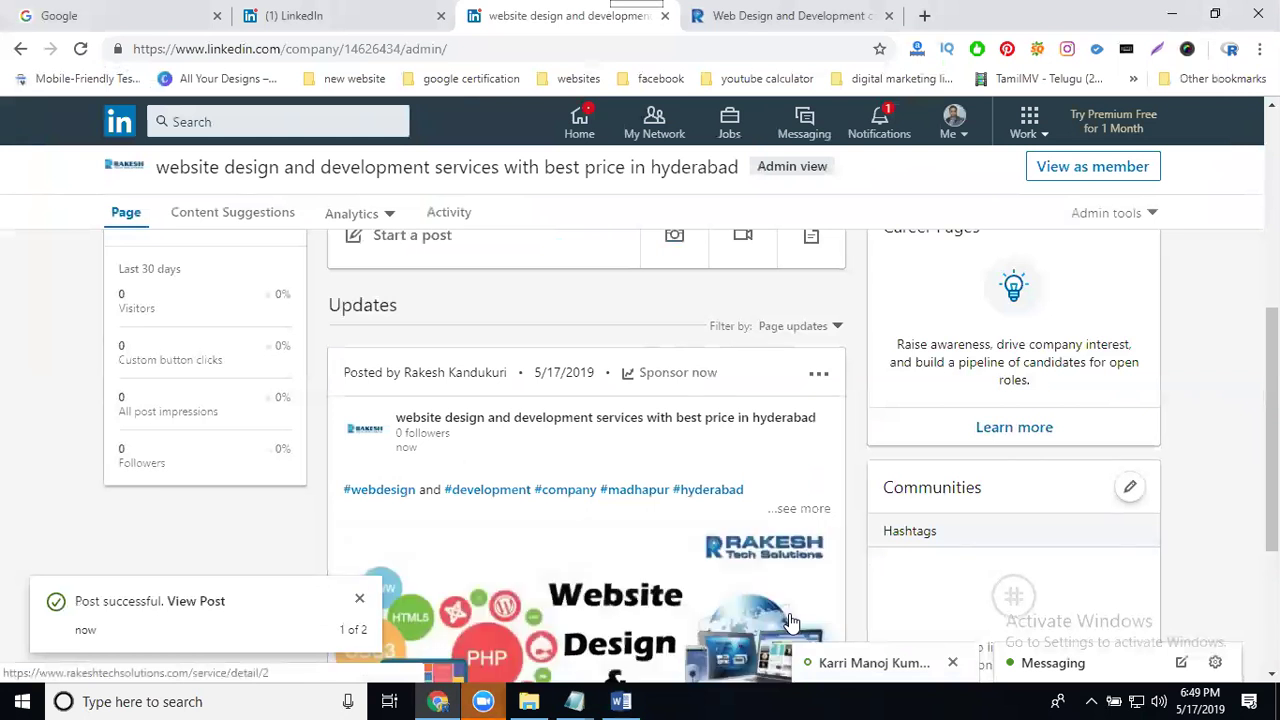
pyautogui.click(819, 378)
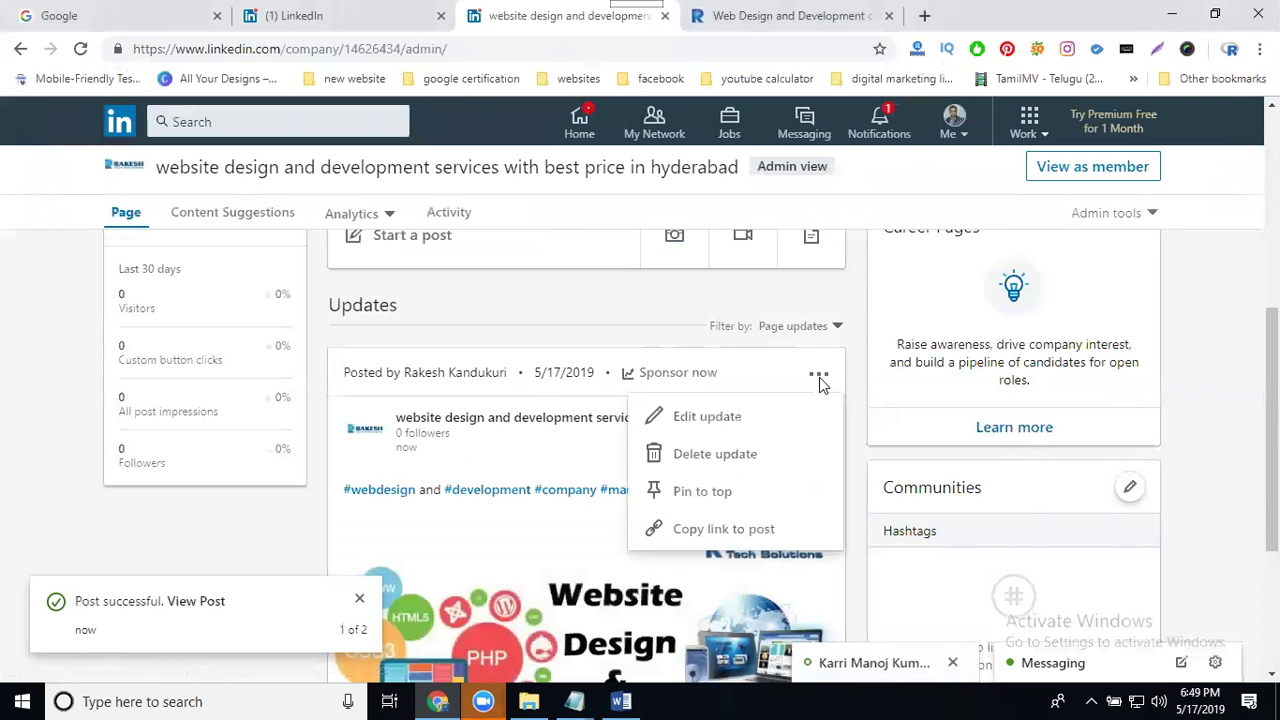
pyautogui.click(735, 543)
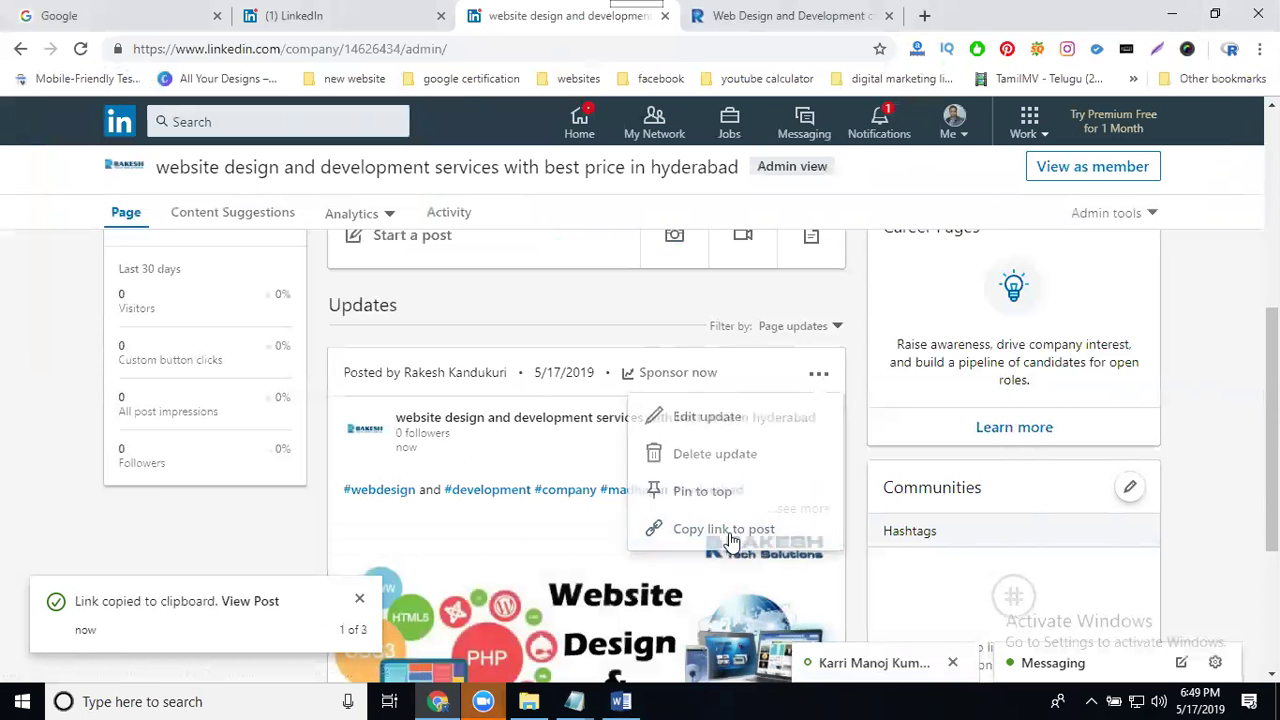
pyautogui.click(329, 22)
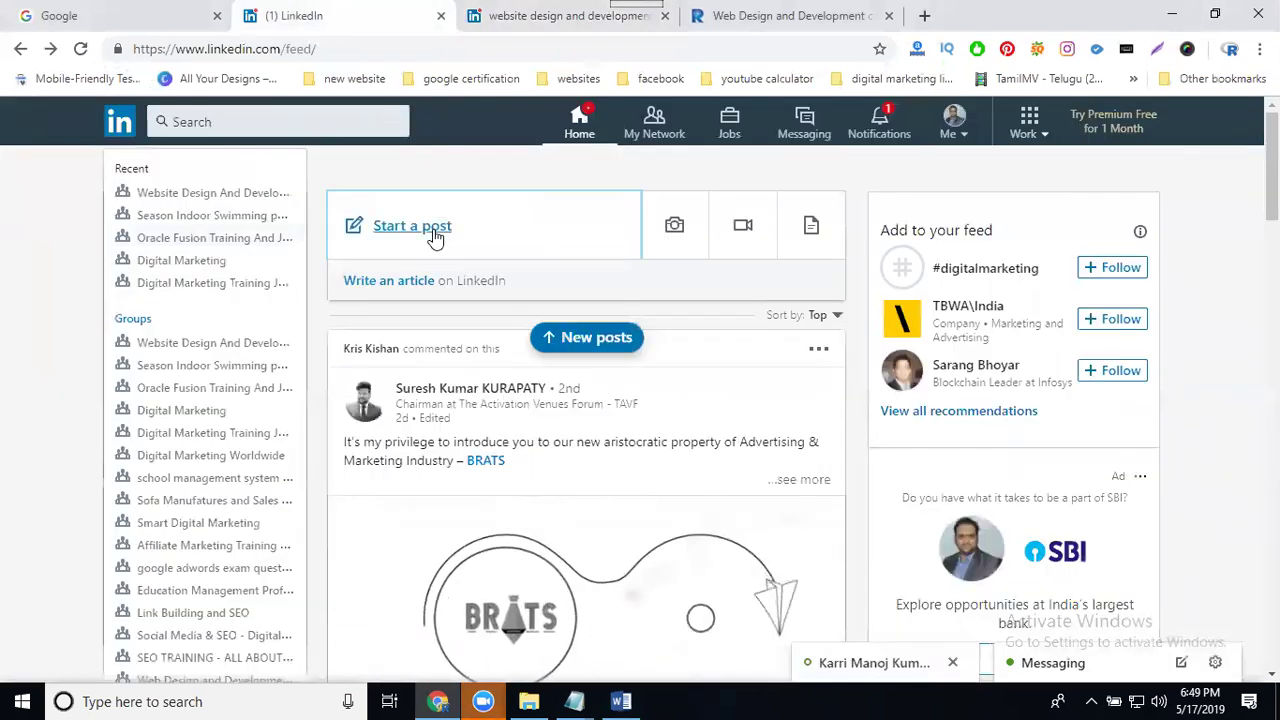
# Step: Start a personal feed post and paste the company post link below a blank line
pyautogui.click(435, 235)
pyautogui.press('Return')
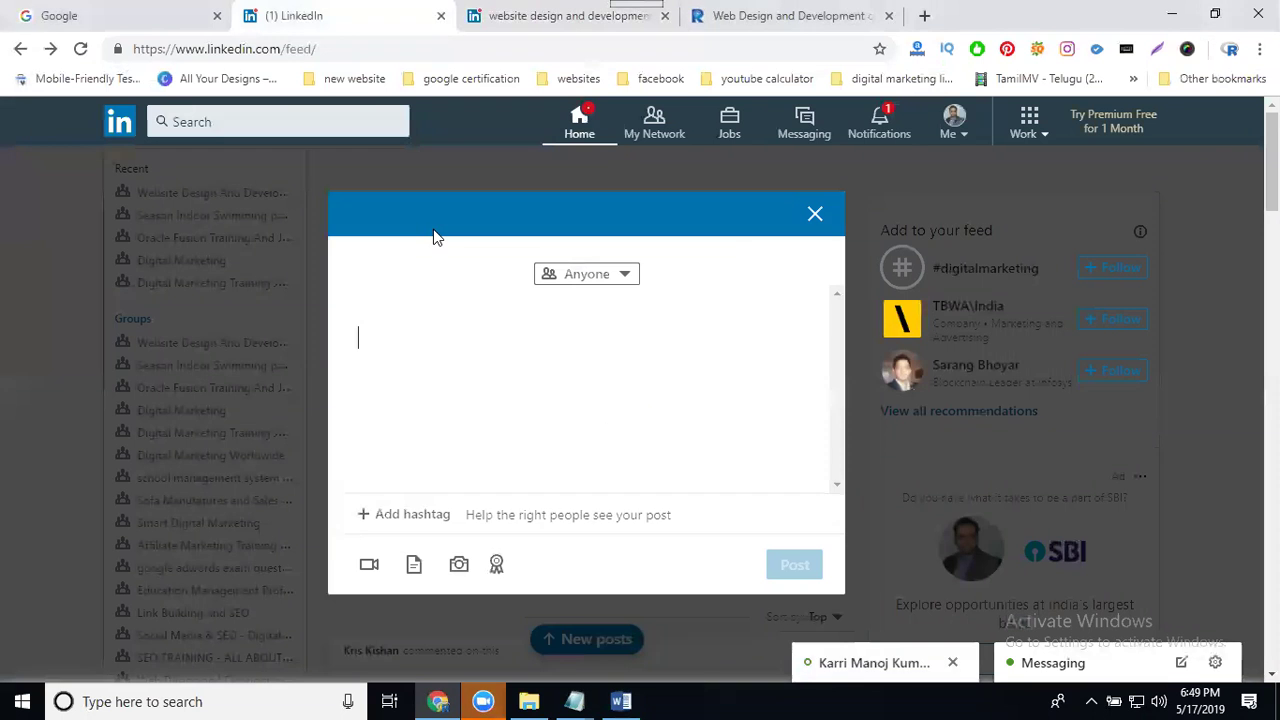
pyautogui.hotkey('ctrl', 'v')
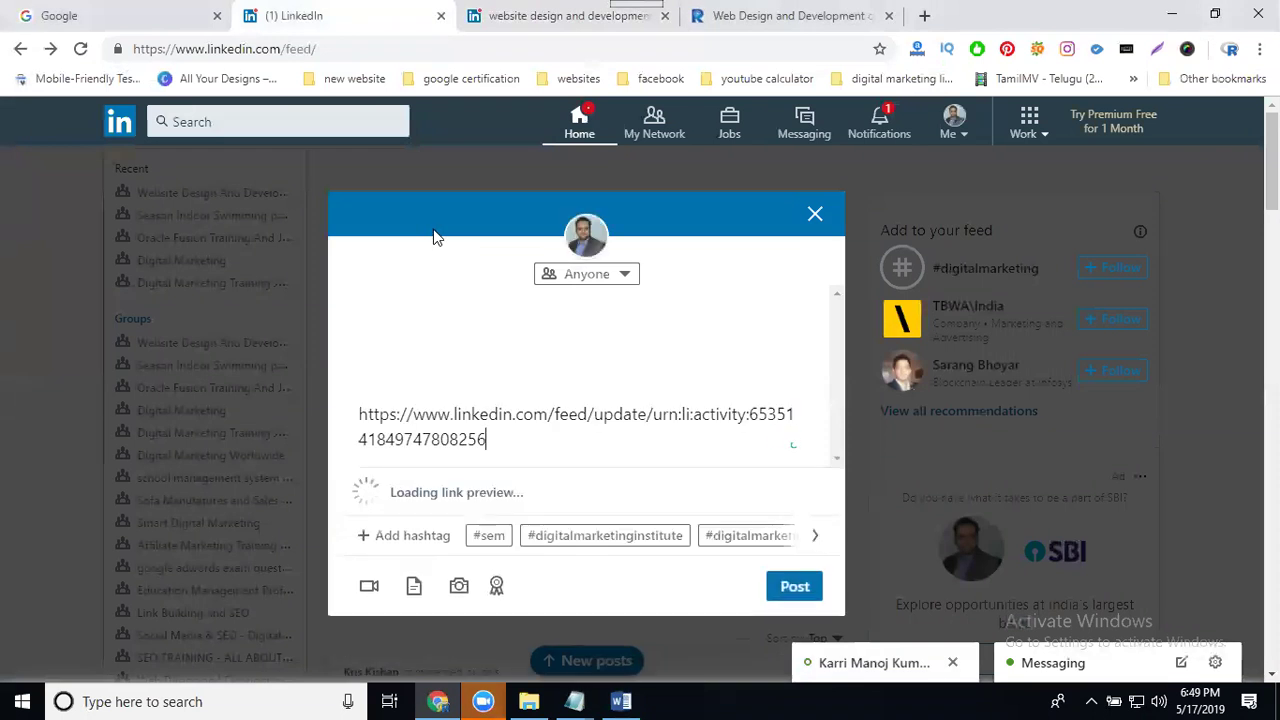
pyautogui.scroll(-1, 508, 443)
pyautogui.scroll(-1, 510, 472)
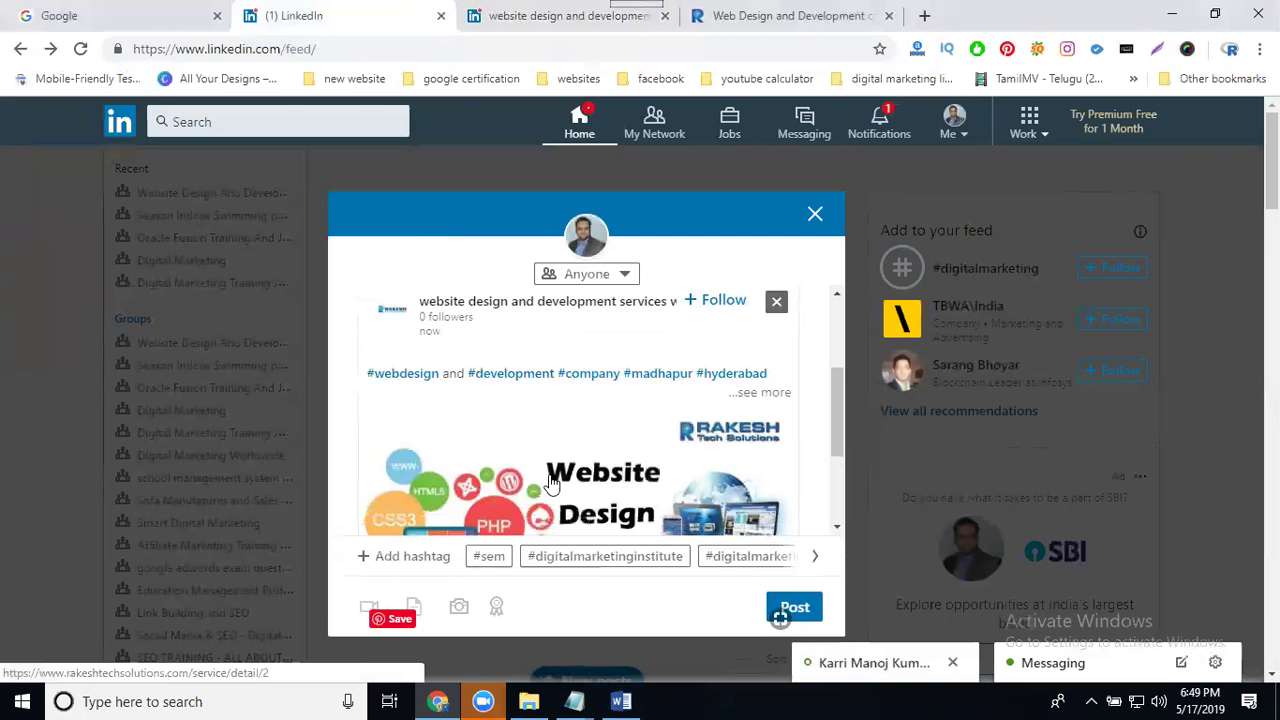
# Step: Copy the company page post's title line from the company admin page
pyautogui.click(490, 16)
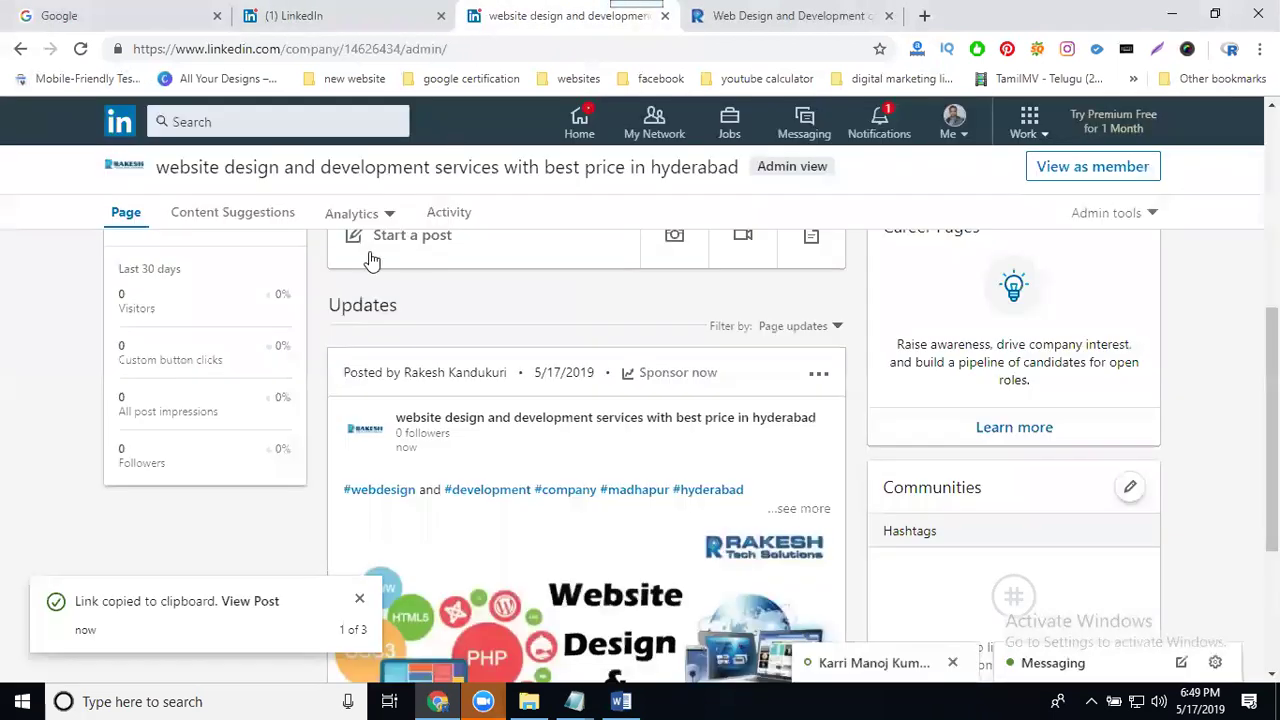
pyautogui.doubleClick(348, 166)
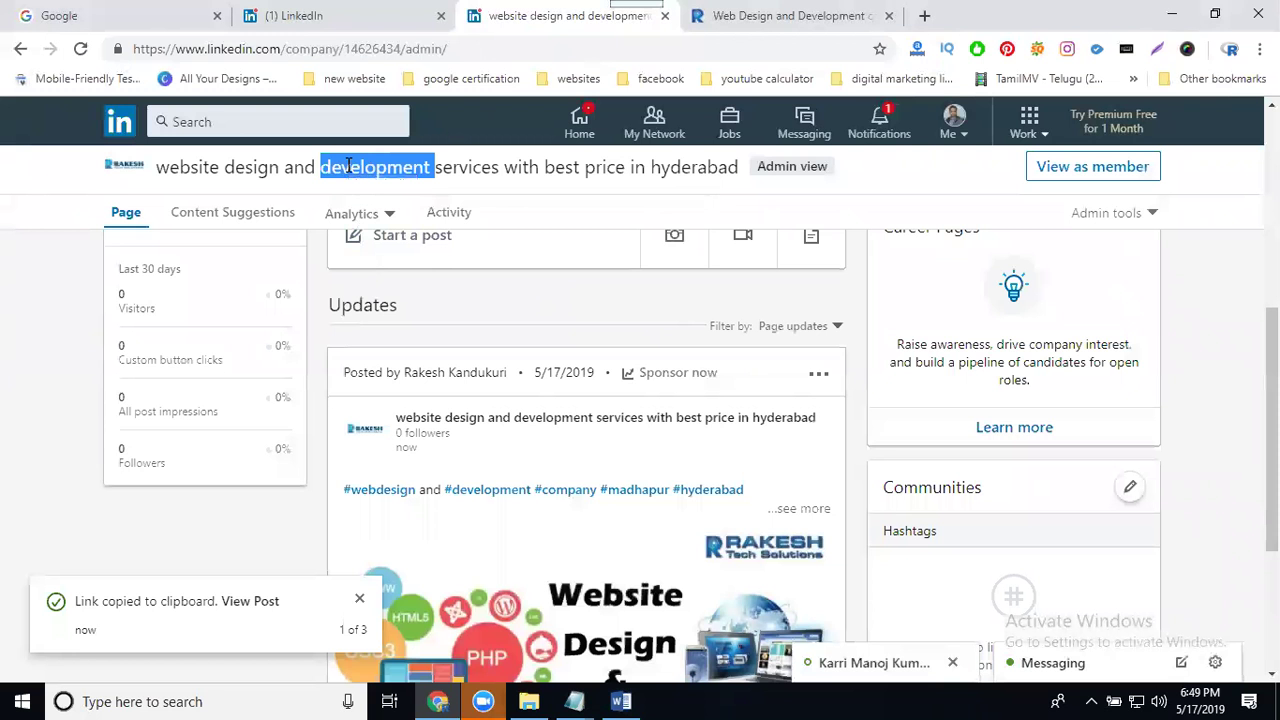
pyautogui.tripleClick(348, 166)
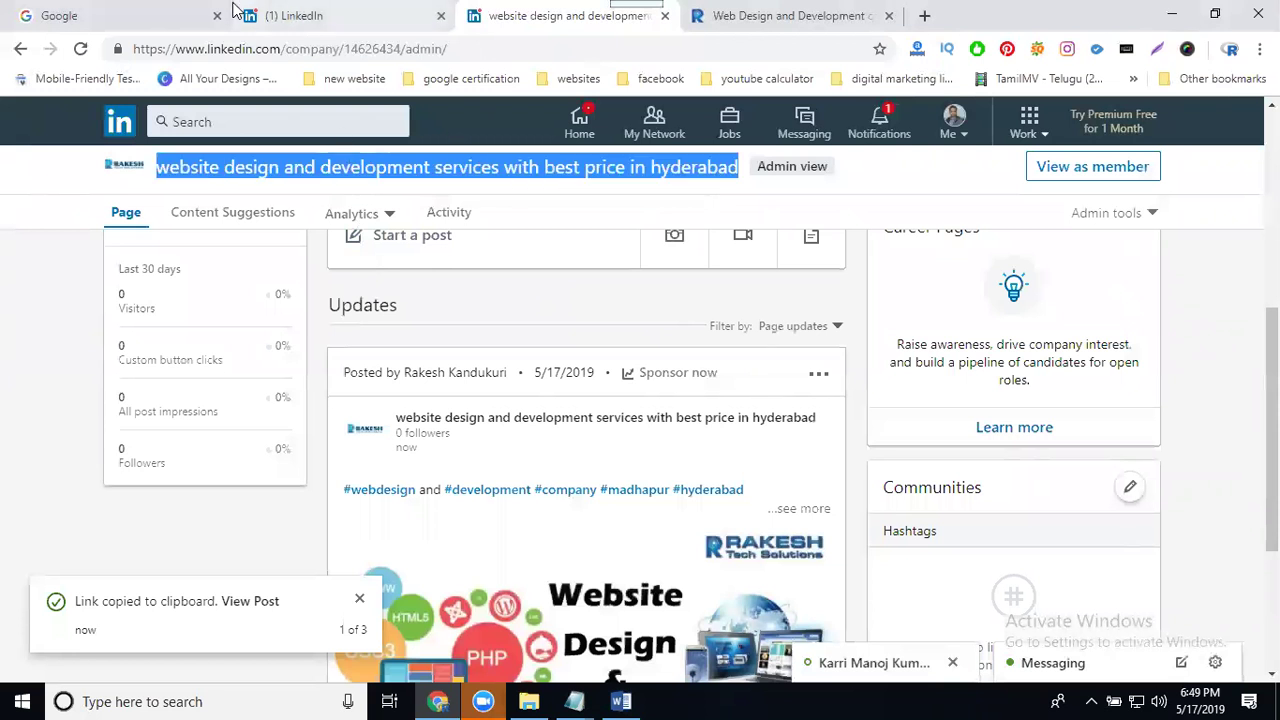
pyautogui.click(272, 22)
# Step: Paste the copied company title at the top of the personal post
pyautogui.scroll(2, 463, 345)
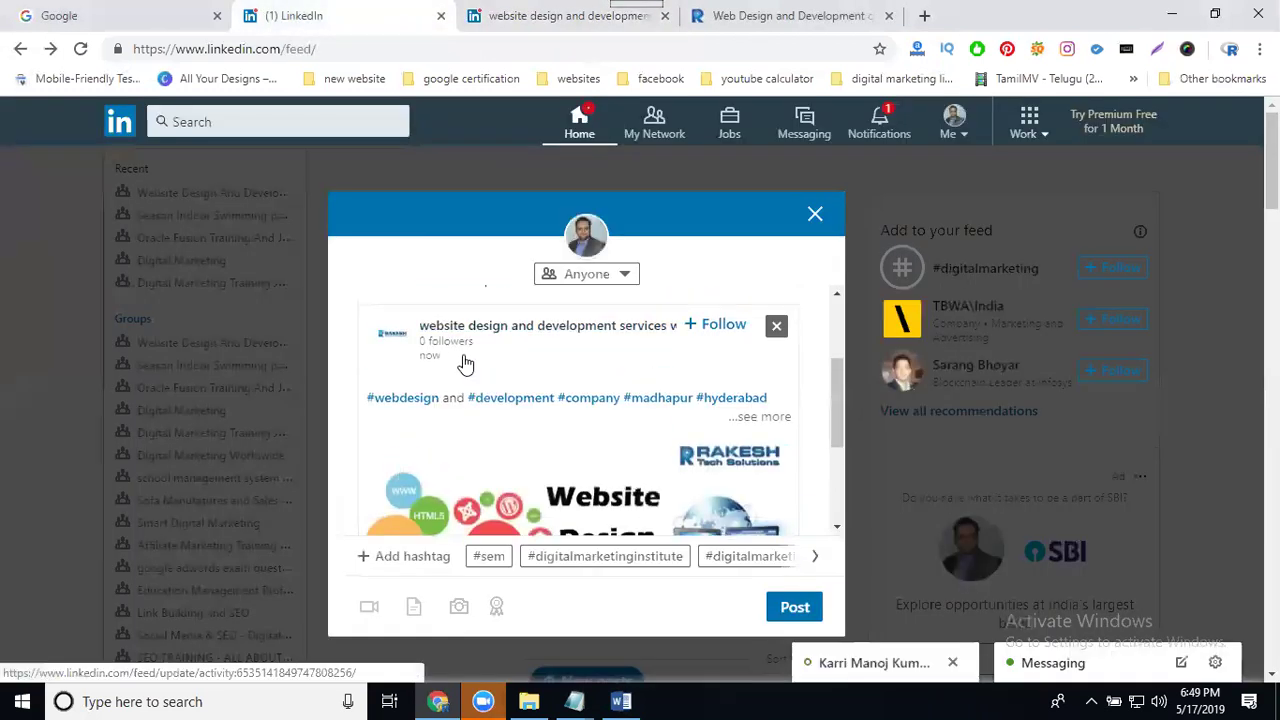
pyautogui.click(464, 333)
pyautogui.hotkey('ctrl', 'v')
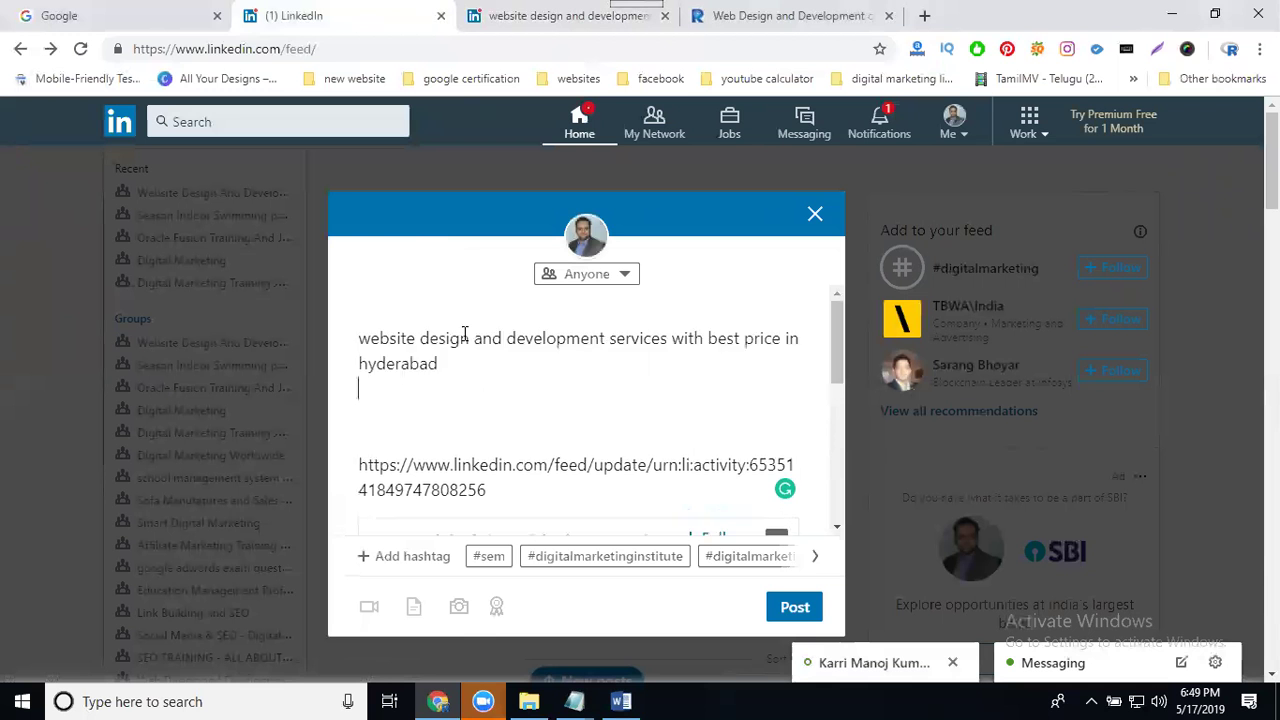
# Step: Turn the caption words into #websitedesign, #development and #hyderabad, then append #rakeshtechsolutions
pyautogui.click(360, 338)
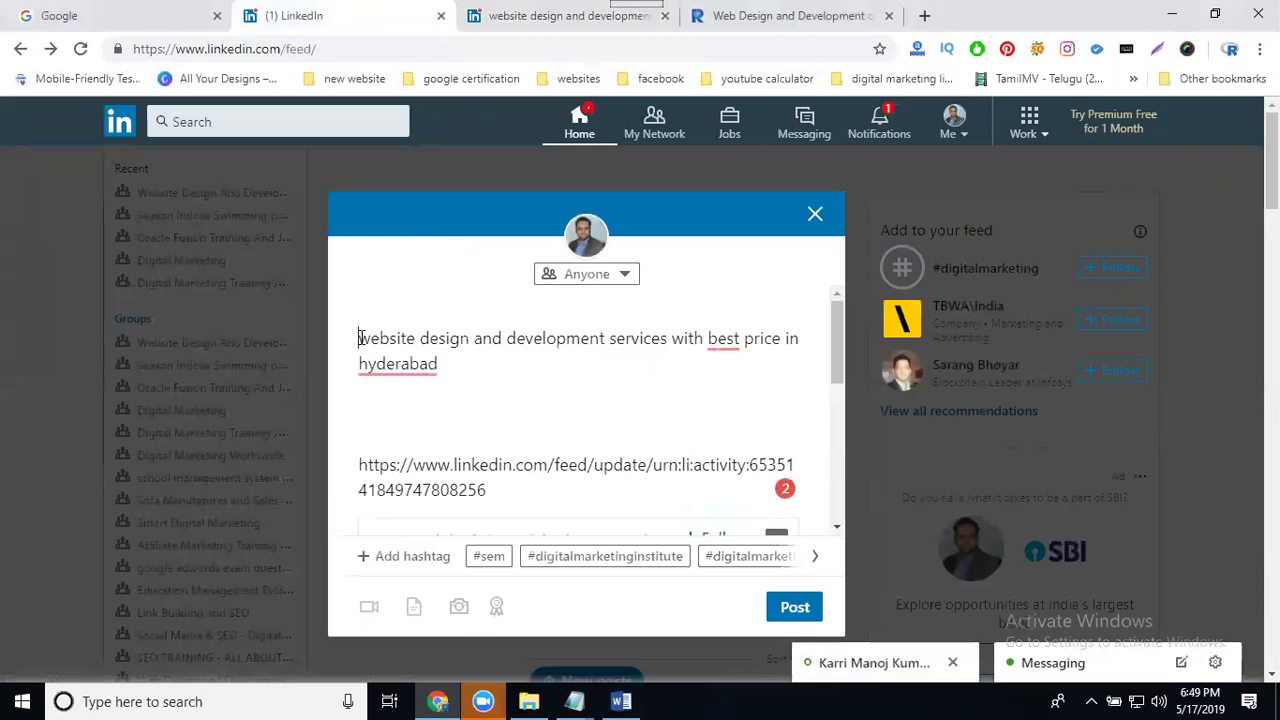
pyautogui.write('#')
pyautogui.click(430, 338)
pyautogui.press('BackSpace')
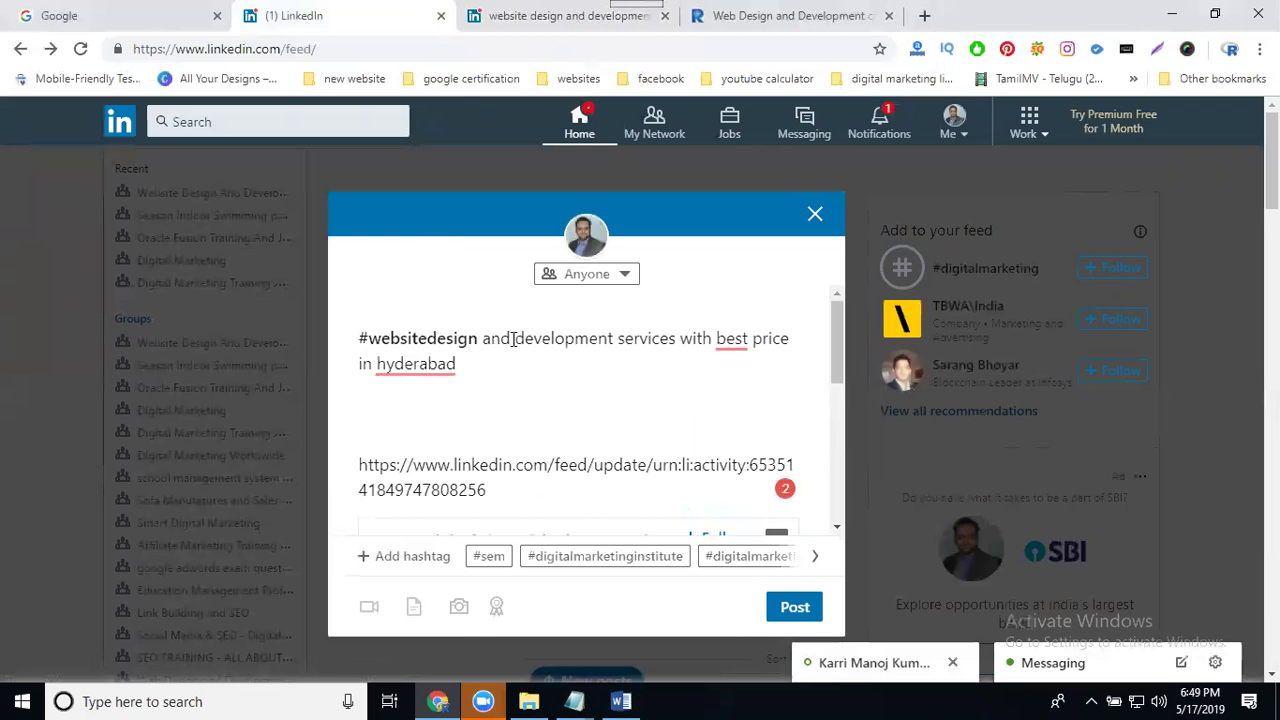
pyautogui.click(515, 338)
pyautogui.write('#')
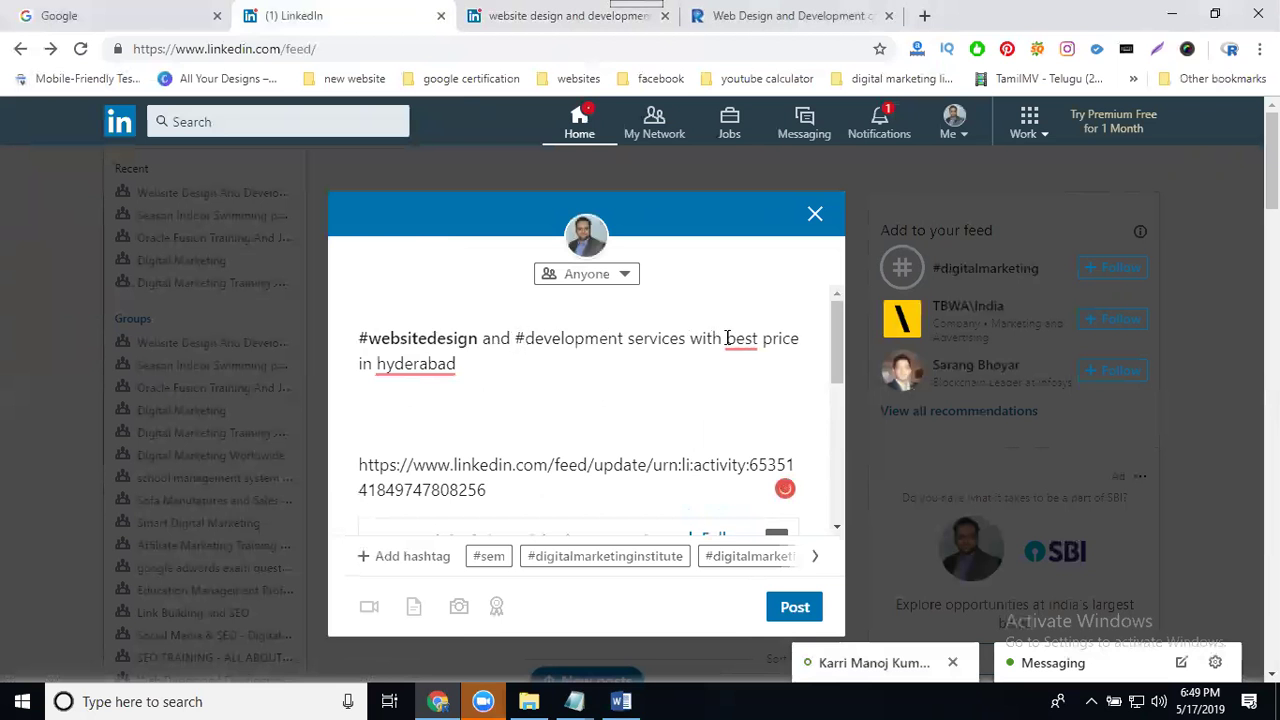
pyautogui.click(378, 366)
pyautogui.write('#')
pyautogui.click(498, 369)
pyautogui.write('#rake')
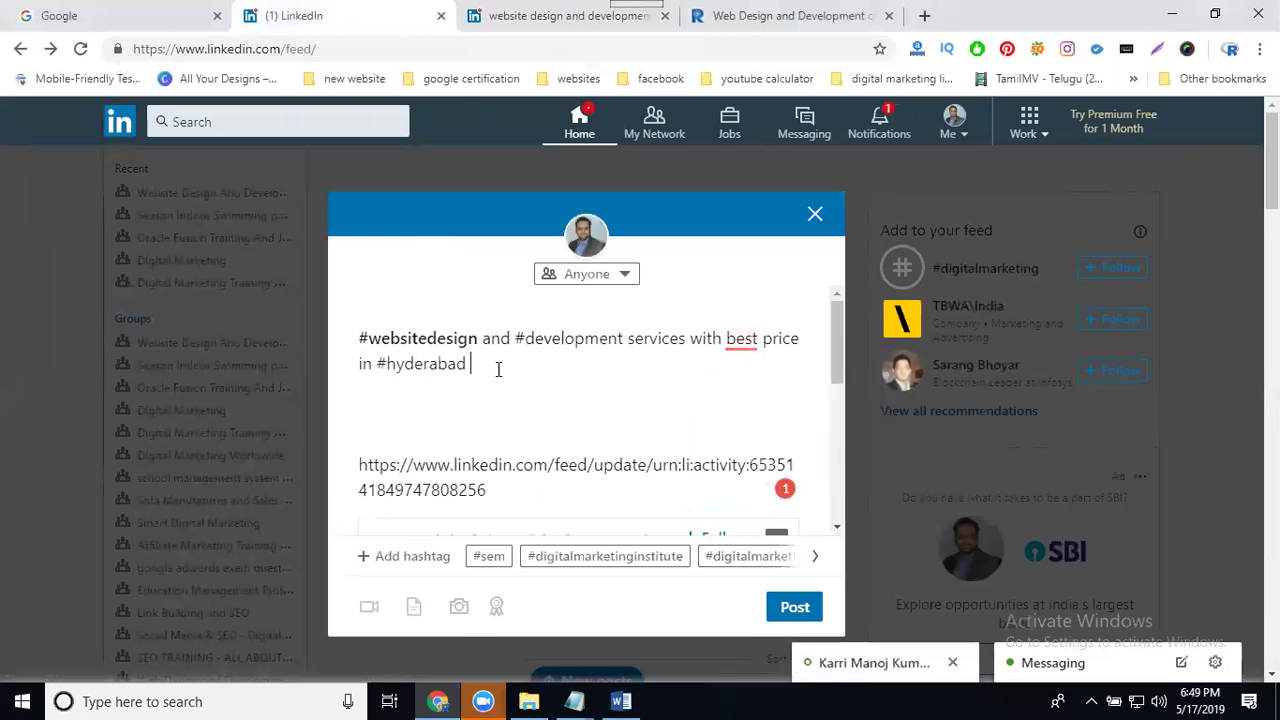
pyautogui.write('sh')
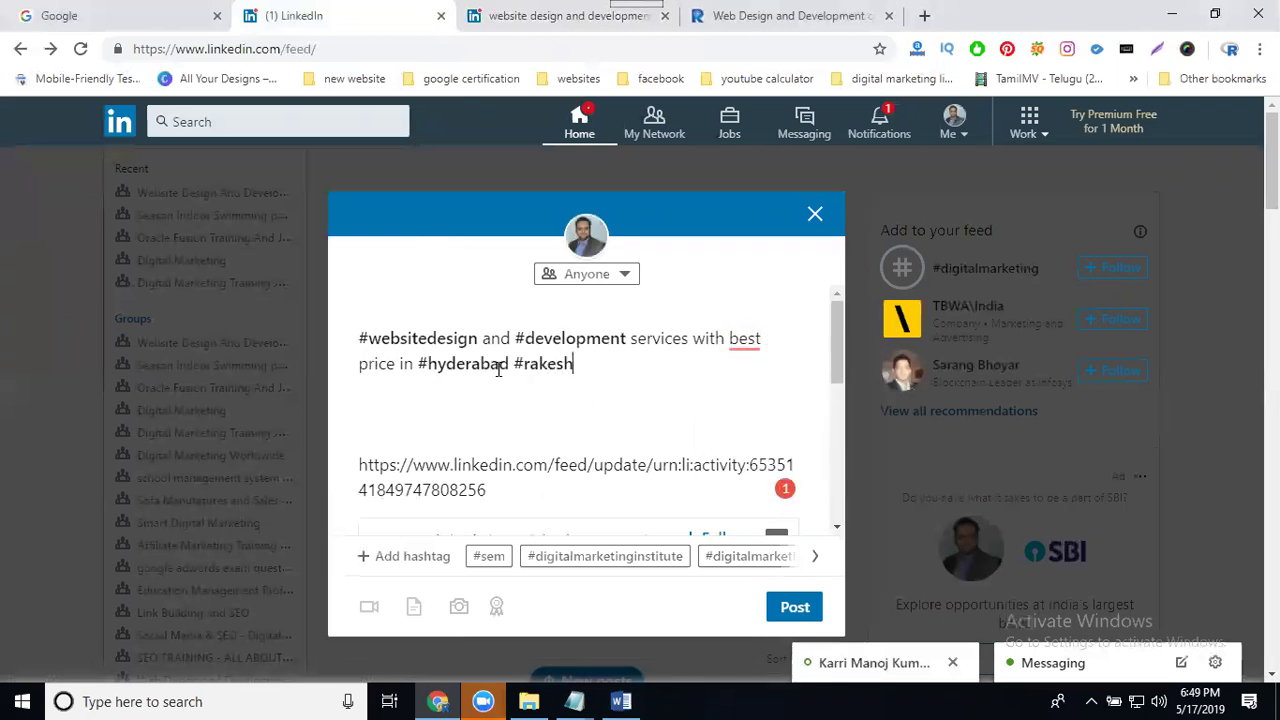
pyautogui.write('techsolutions')
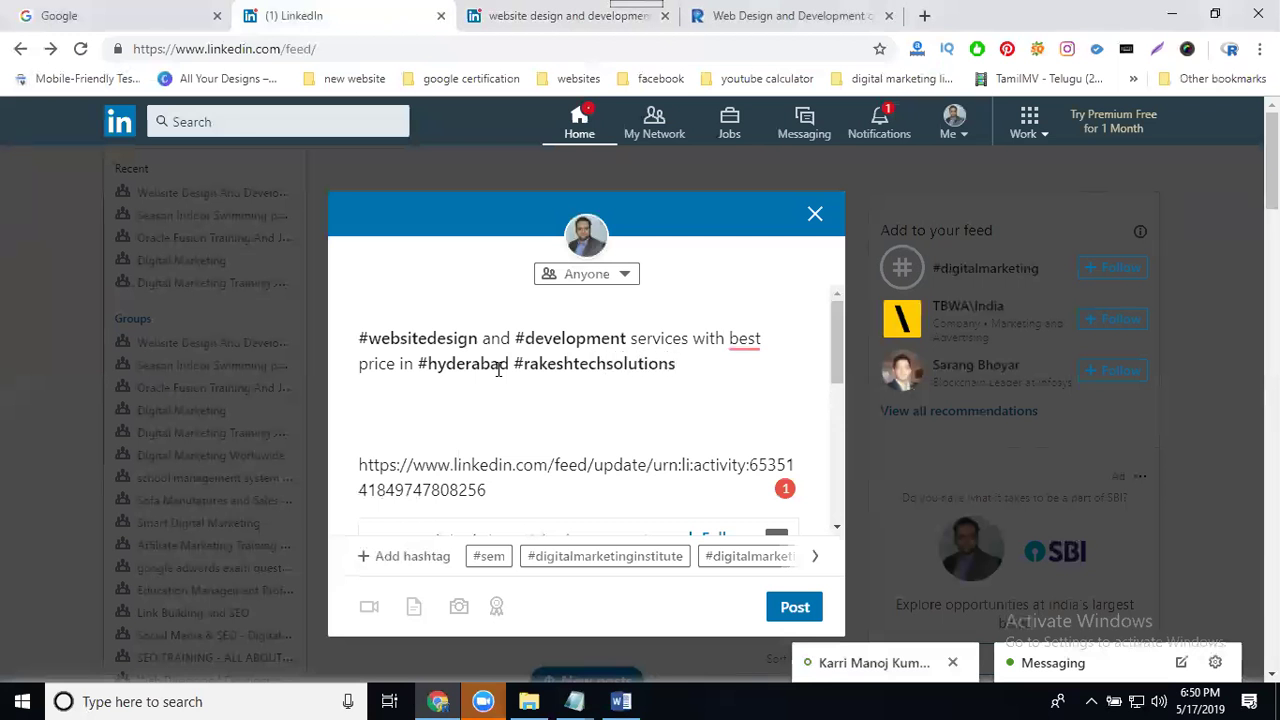
# Step: Delete the pasted link line and publish the reshare to the personal feed
pyautogui.scroll(-2, 519, 431)
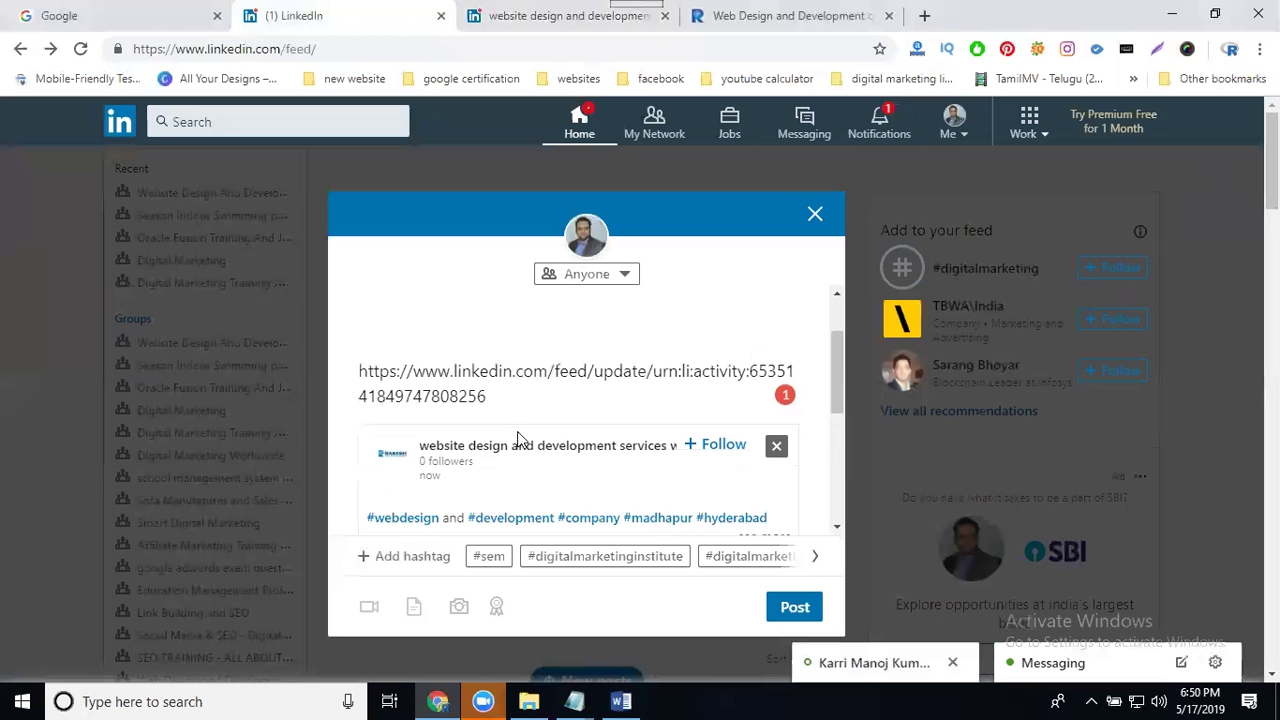
pyautogui.scroll(1, 557, 423)
pyautogui.tripleClick(549, 372)
pyautogui.press('BackSpace')
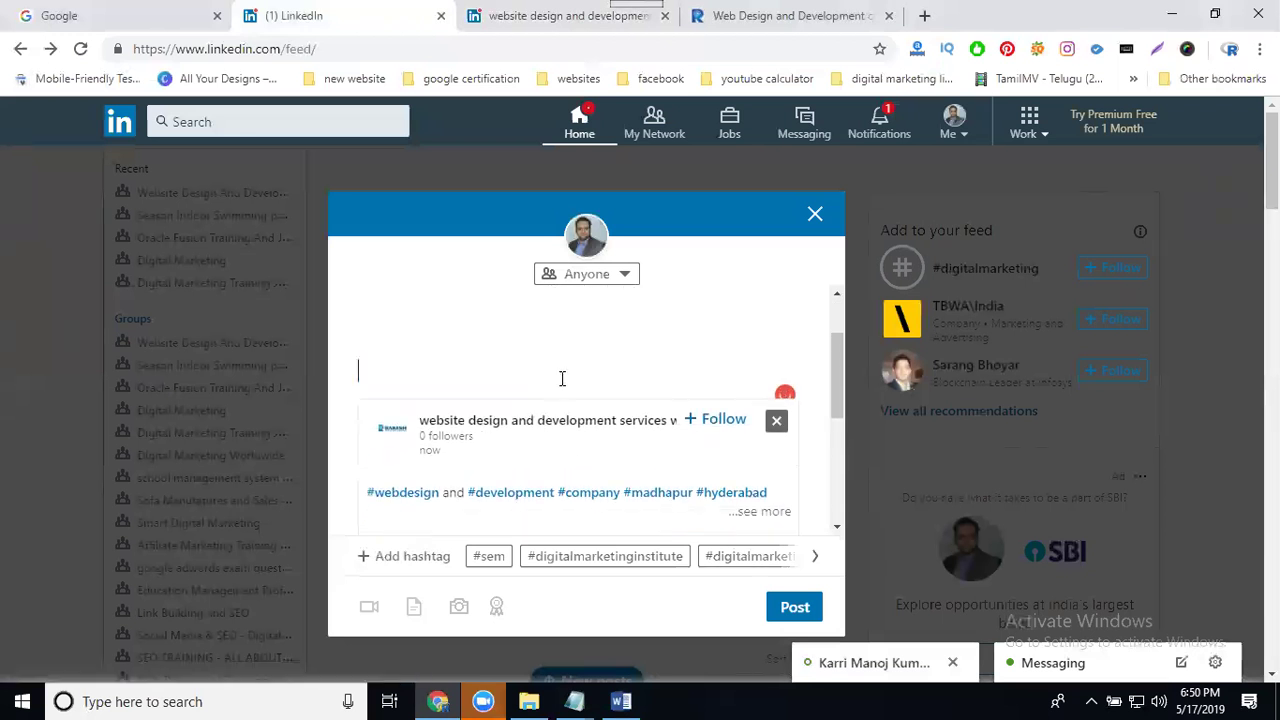
pyautogui.click(777, 603)
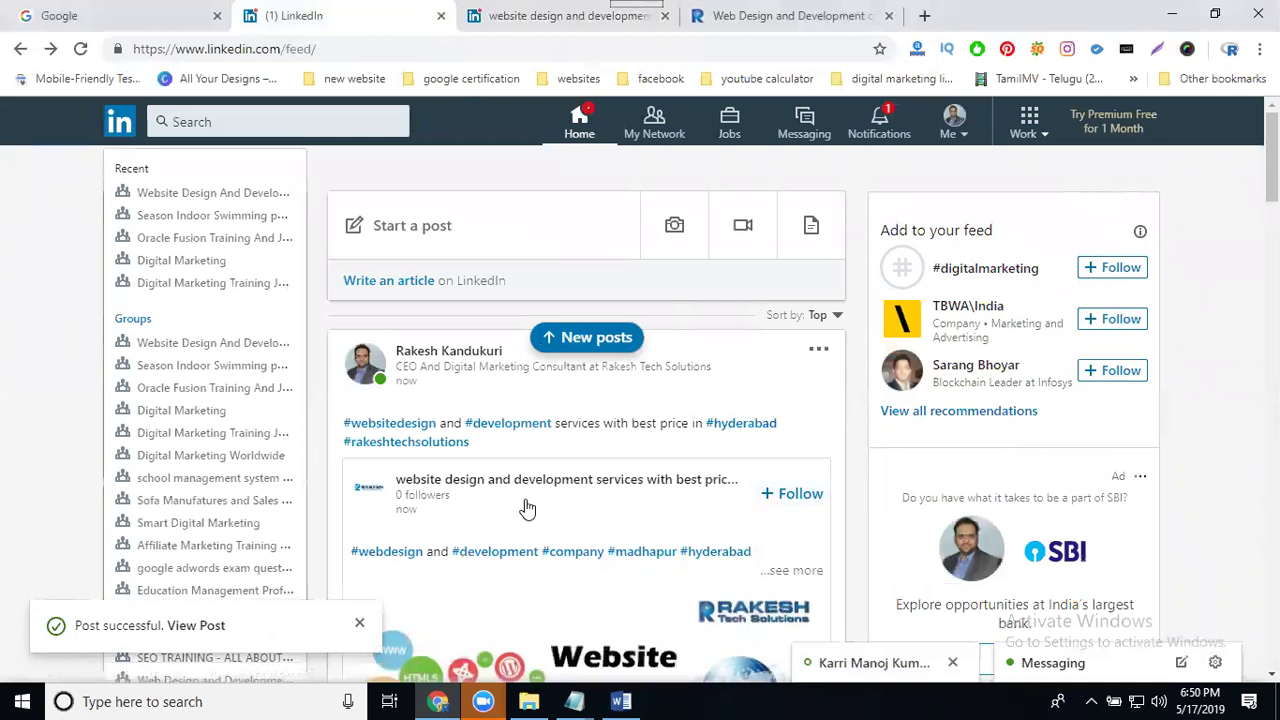
# Step: Check the new reshared post on the feed, then switch to the company admin tab
pyautogui.scroll(-1, 489, 457)
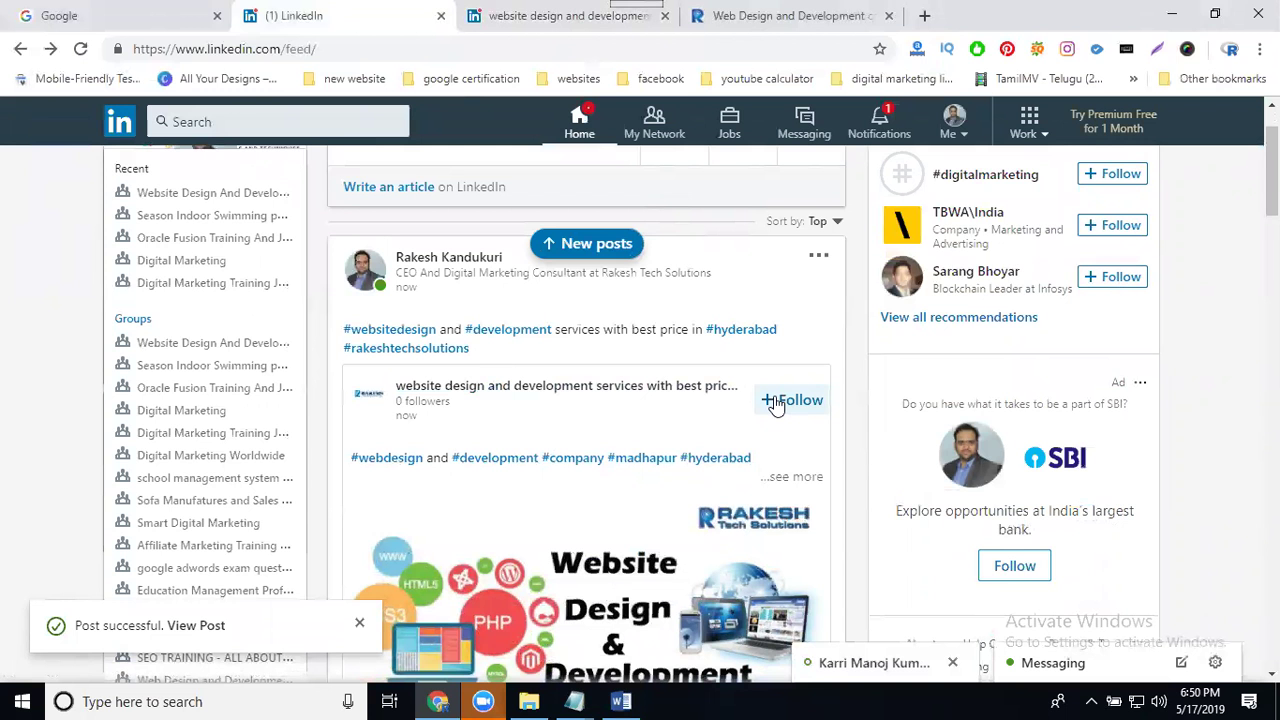
pyautogui.click(557, 16)
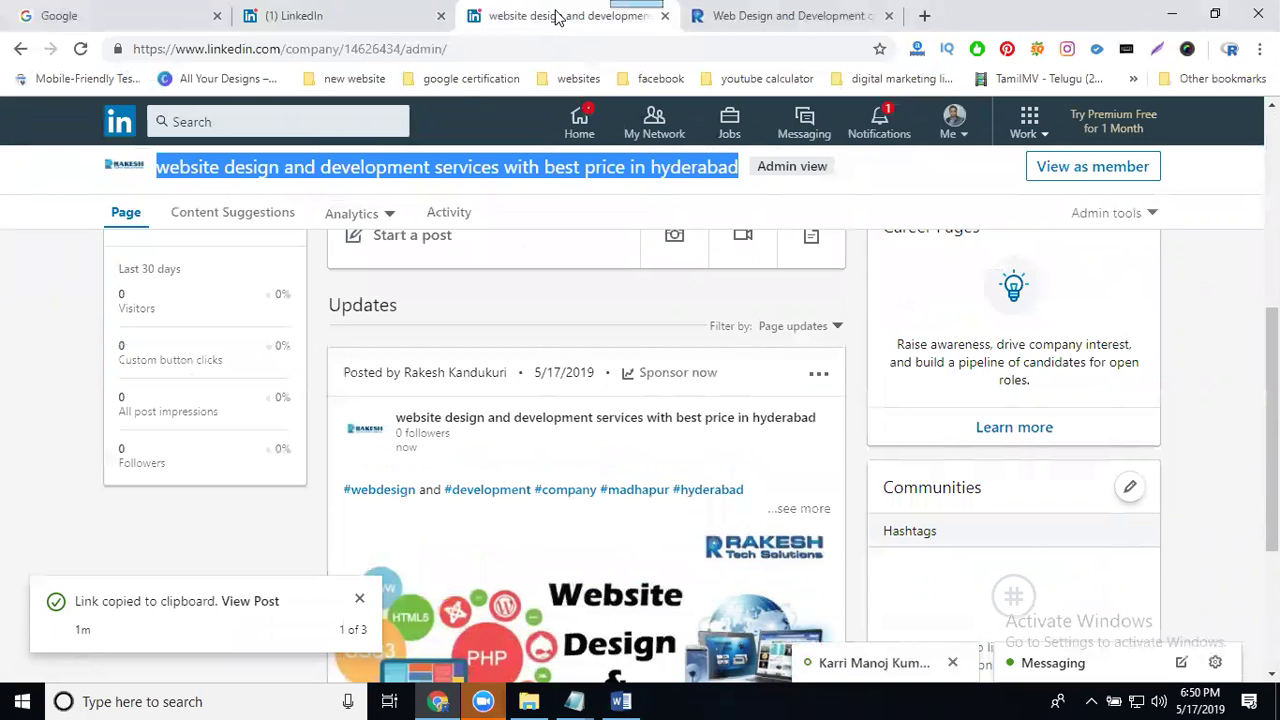
# Step: Attach the WordPress design video from the wordpress design folder to a company post
pyautogui.click(742, 237)
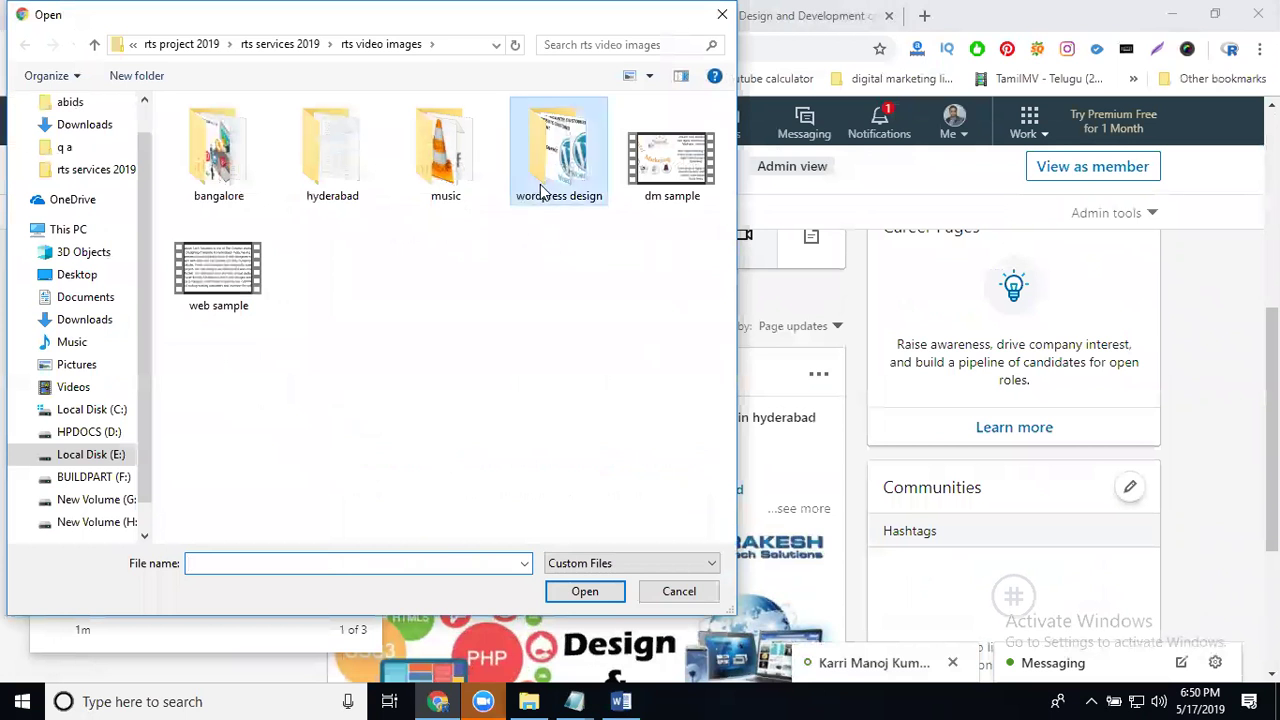
pyautogui.doubleClick(540, 190)
pyautogui.click(237, 192)
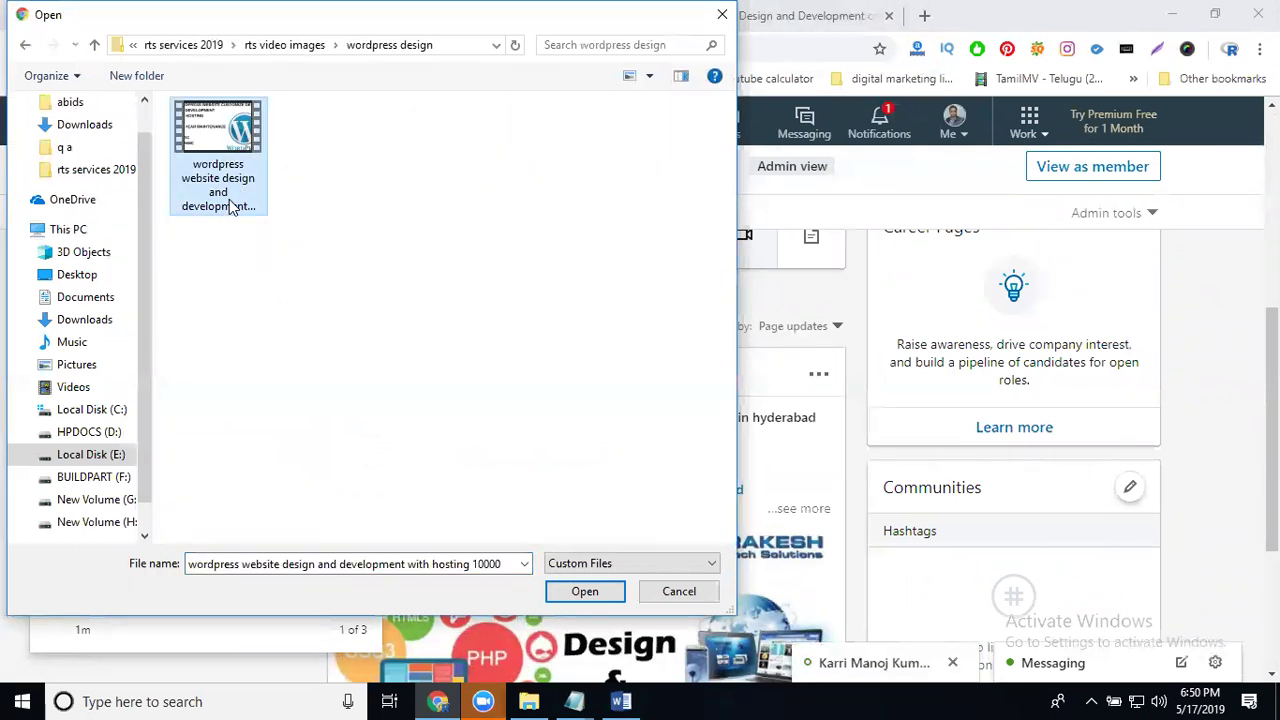
pyautogui.doubleClick(229, 206)
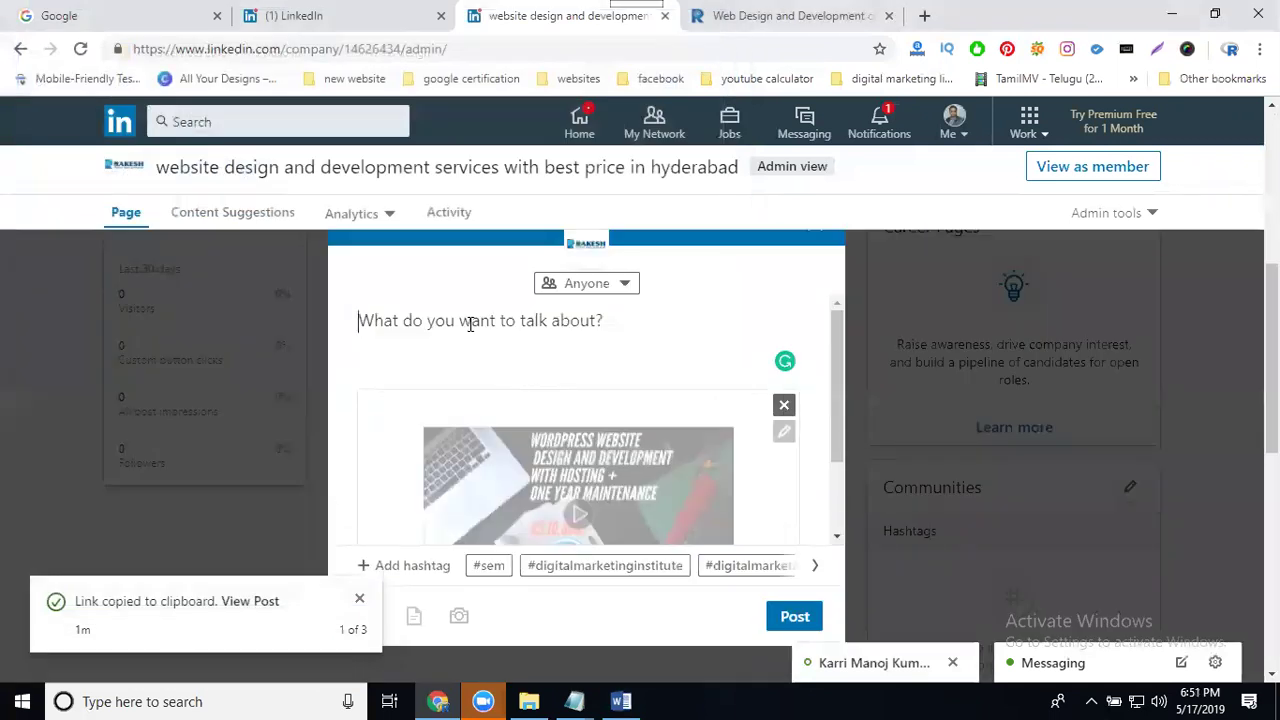
# Step: Paste the hosting caption, then copy the More Details contact block from Word and paste it below
pyautogui.write('wordpress website design and development with hosting 10000')
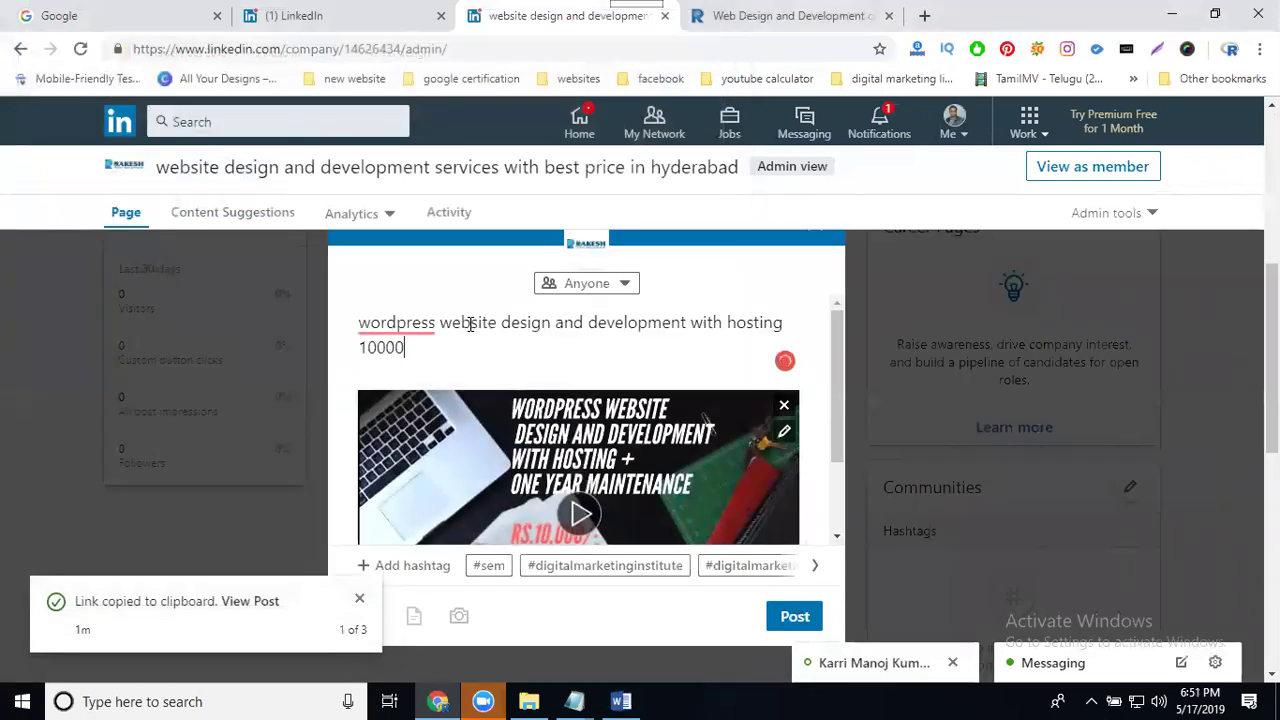
pyautogui.press('Return')
pyautogui.click(621, 701)
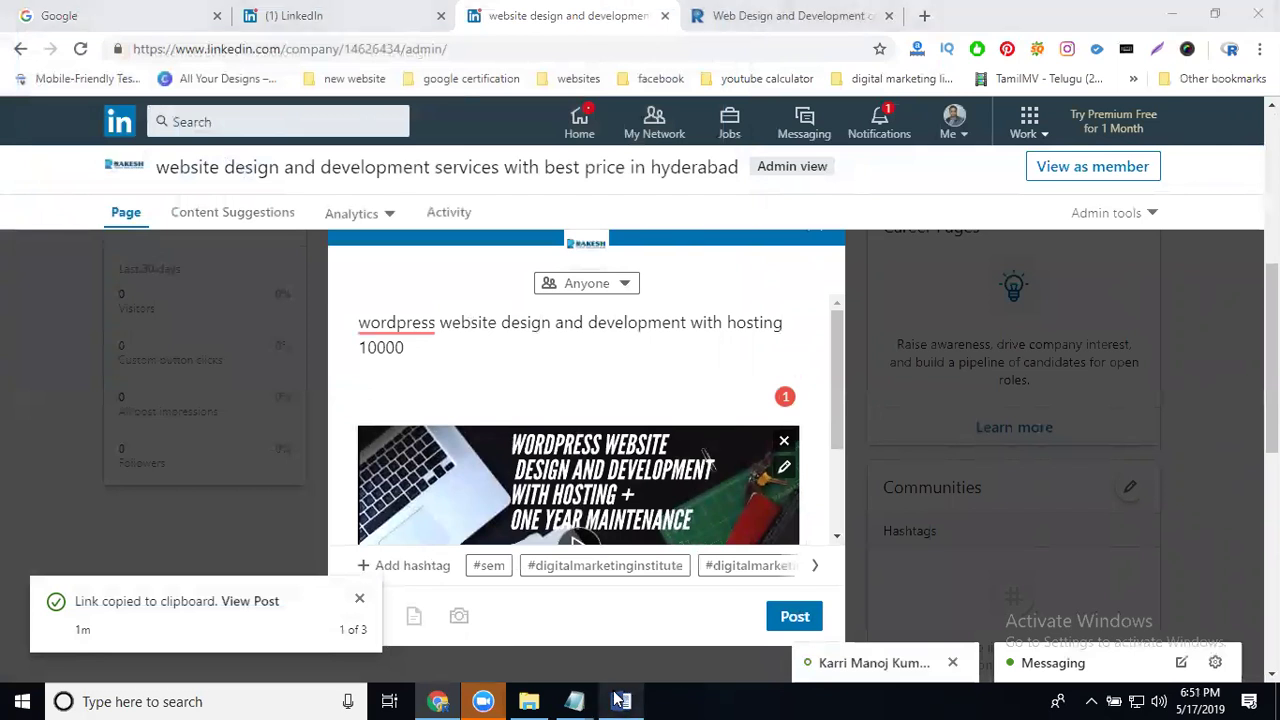
pyautogui.moveTo(443, 497); pyautogui.dragTo(346, 405)
pyautogui.hotkey('ctrl', 'c')
pyautogui.click(621, 701)
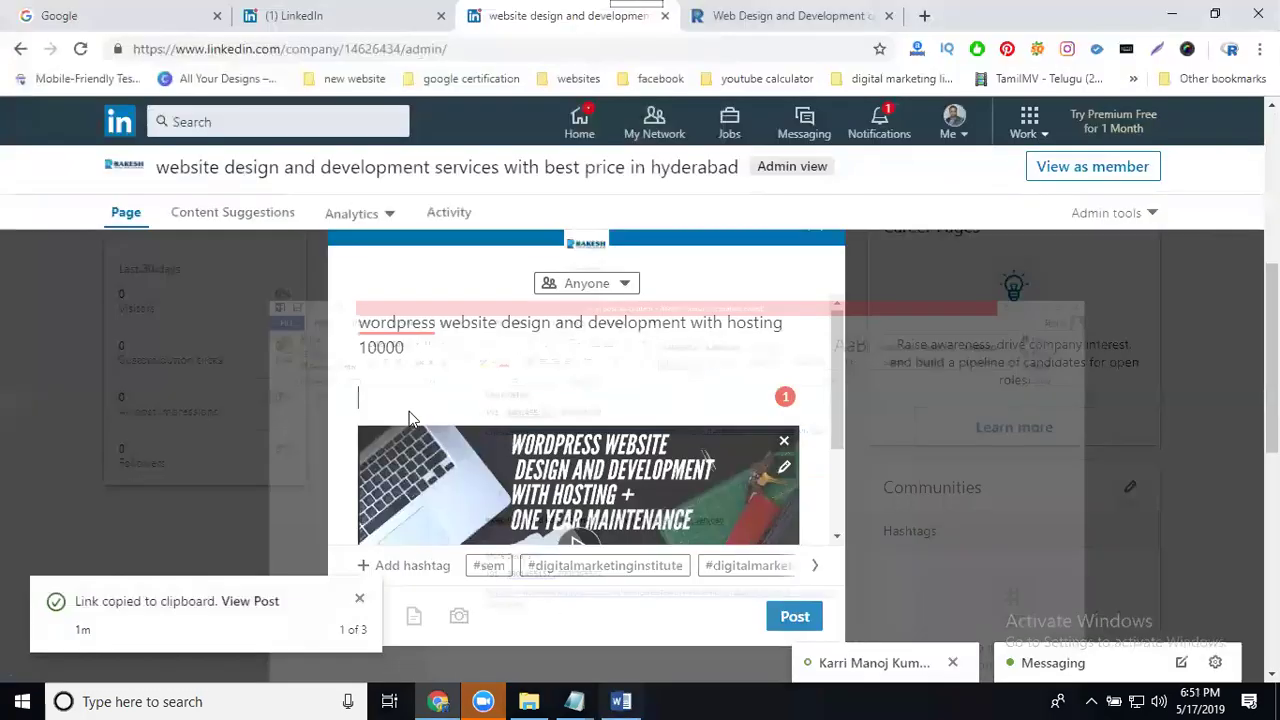
pyautogui.hotkey('ctrl', 'v')
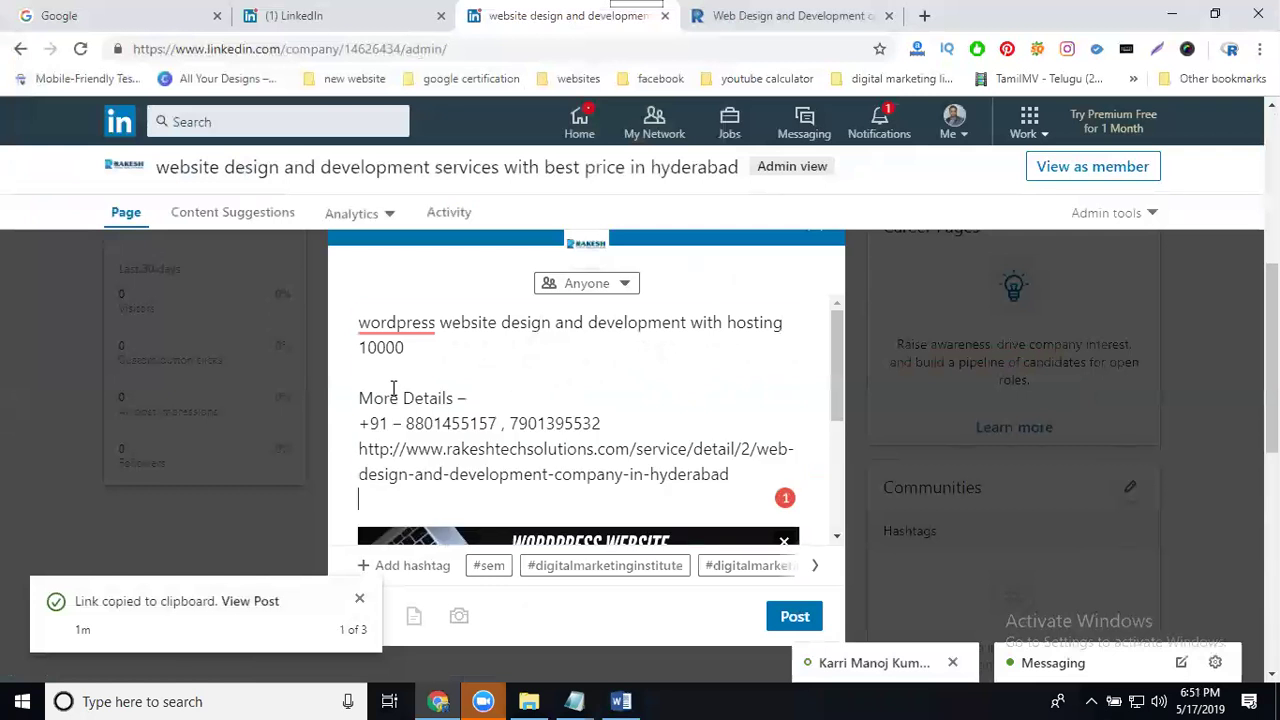
pyautogui.hotkey('ctrl', 'a')
pyautogui.click(623, 434)
pyautogui.scroll(-8, 630, 440)
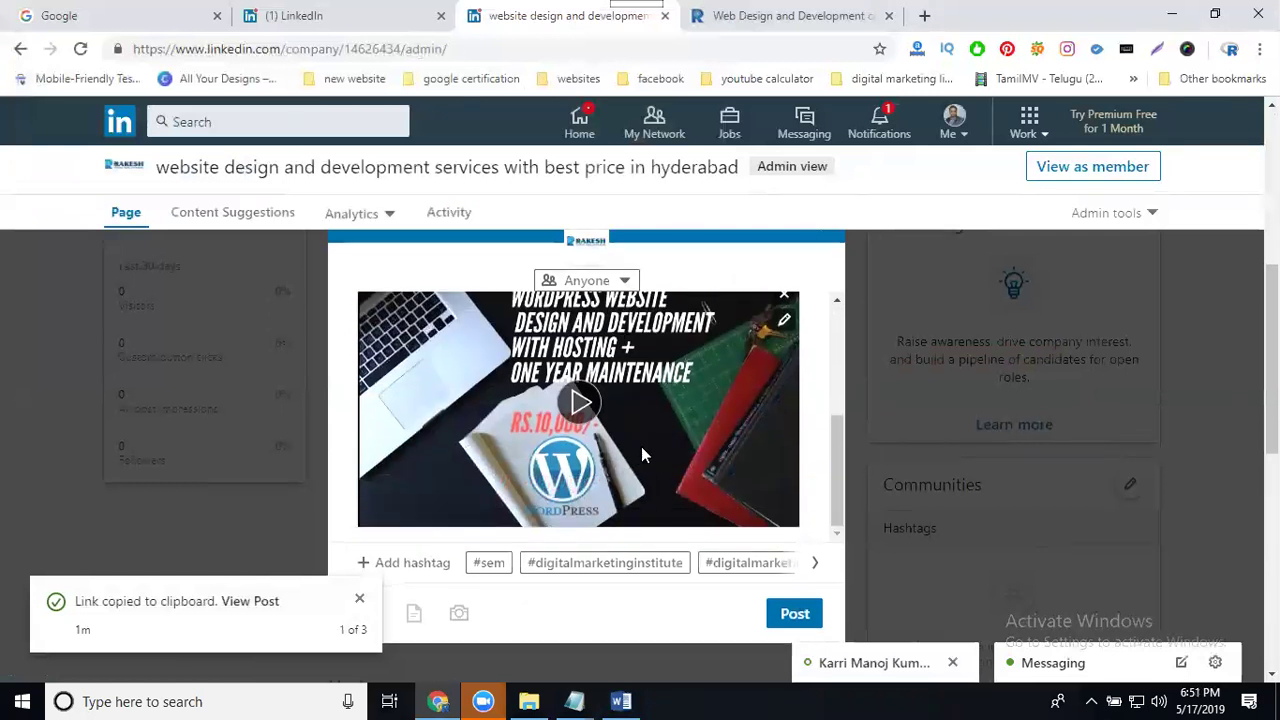
# Step: Publish the WordPress video post and wait for its upload to finish
pyautogui.click(795, 432)
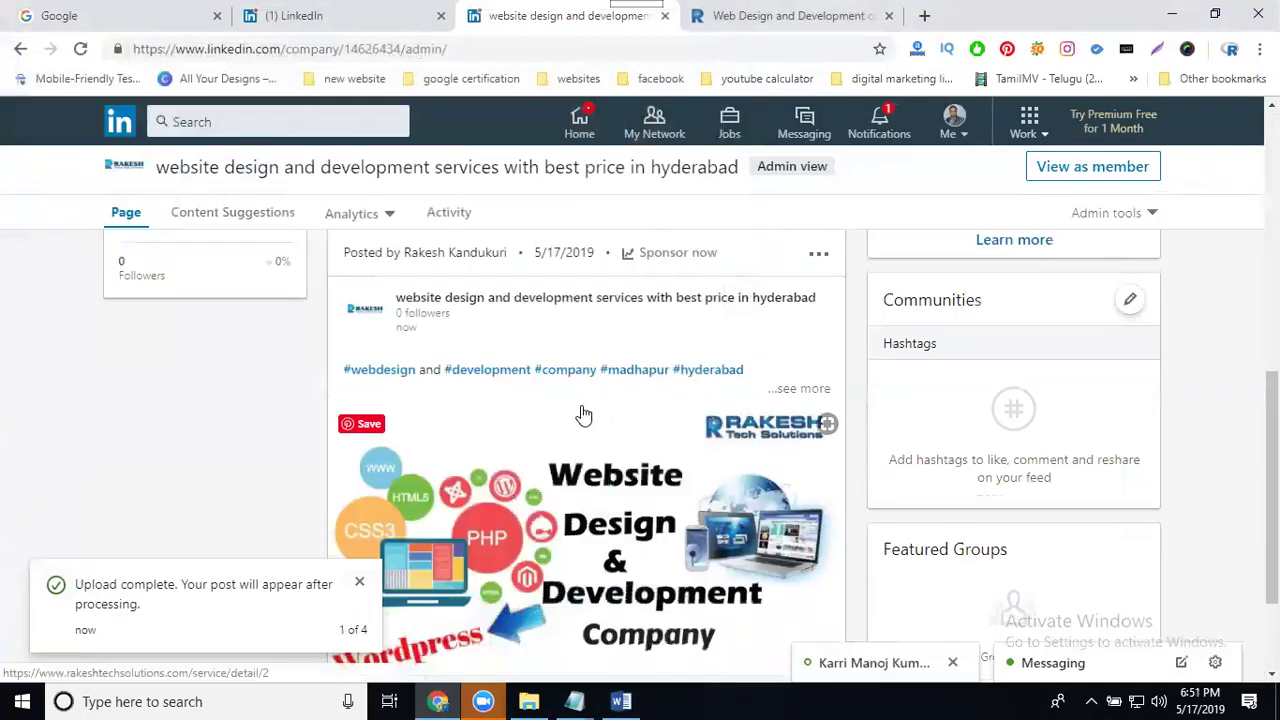
pyautogui.scroll(4, 588, 465)
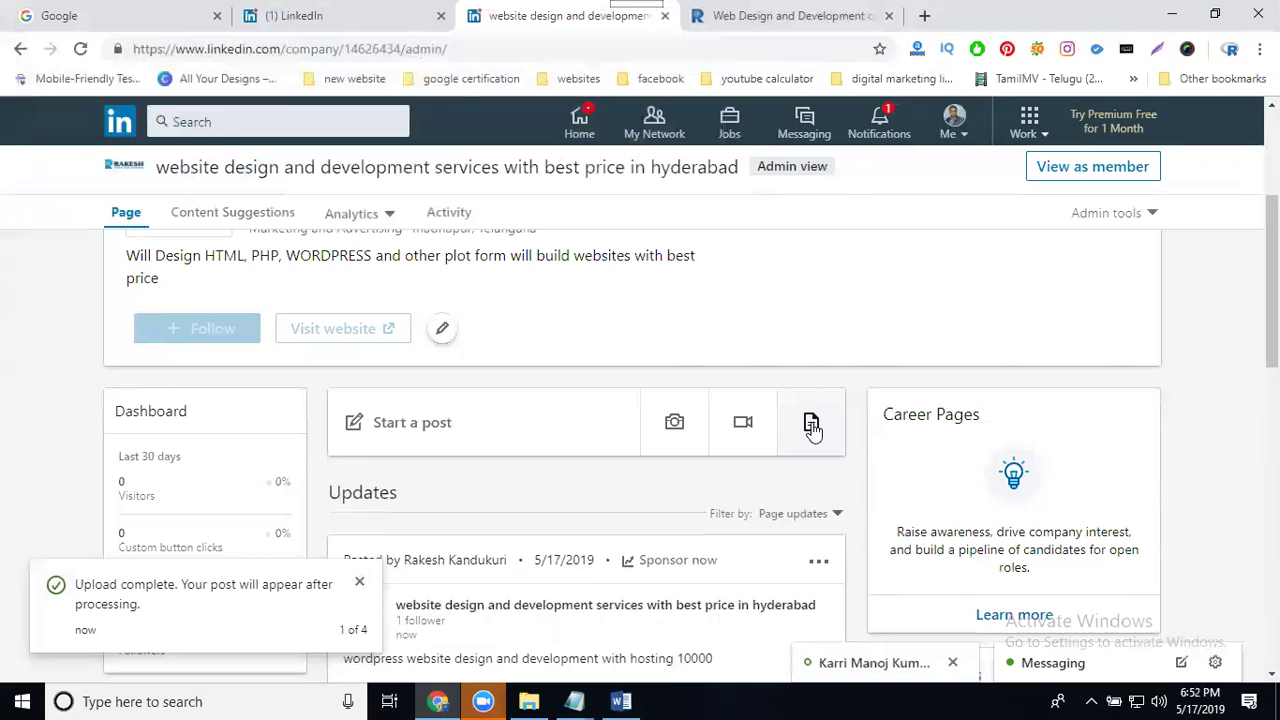
# Step: Copy the link to the WordPress video post from its options menu
pyautogui.scroll(-2, 757, 463)
pyautogui.scroll(-1, 551, 491)
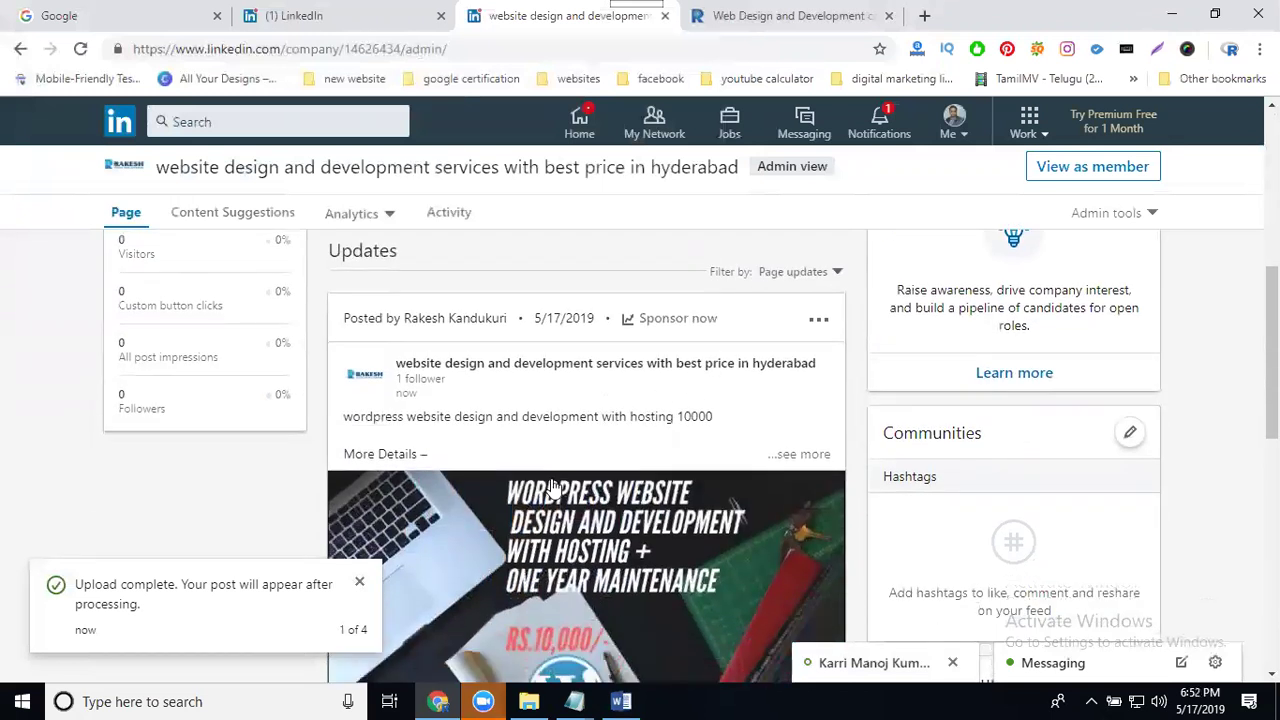
pyautogui.scroll(-2, 553, 487)
pyautogui.scroll(1, 806, 286)
pyautogui.click(820, 283)
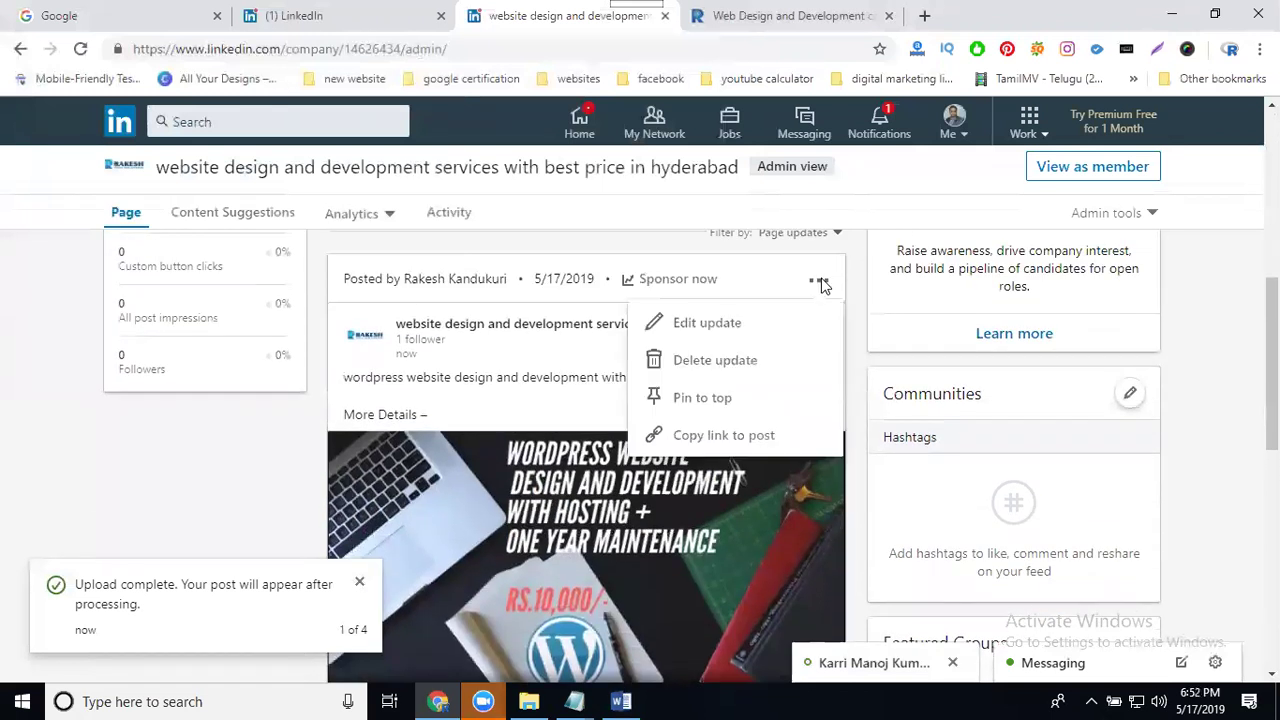
pyautogui.click(740, 433)
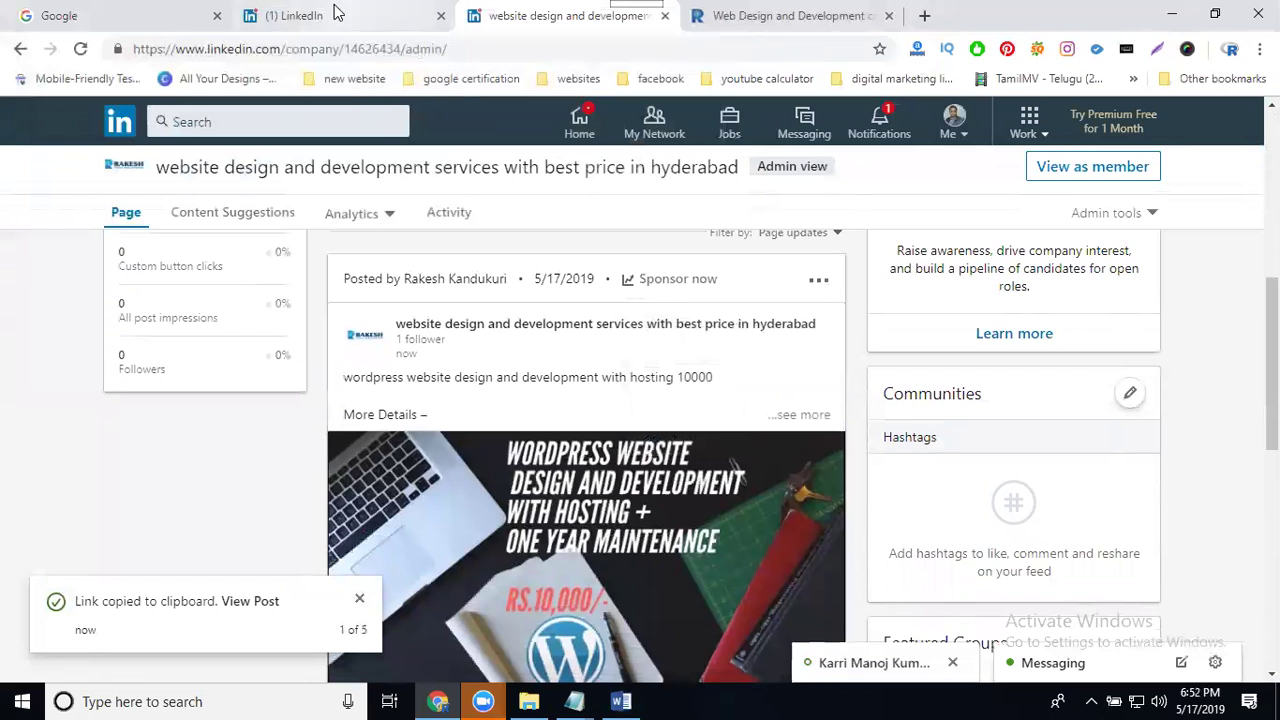
# Step: Start a personal feed post containing the copied video post link
pyautogui.click(337, 12)
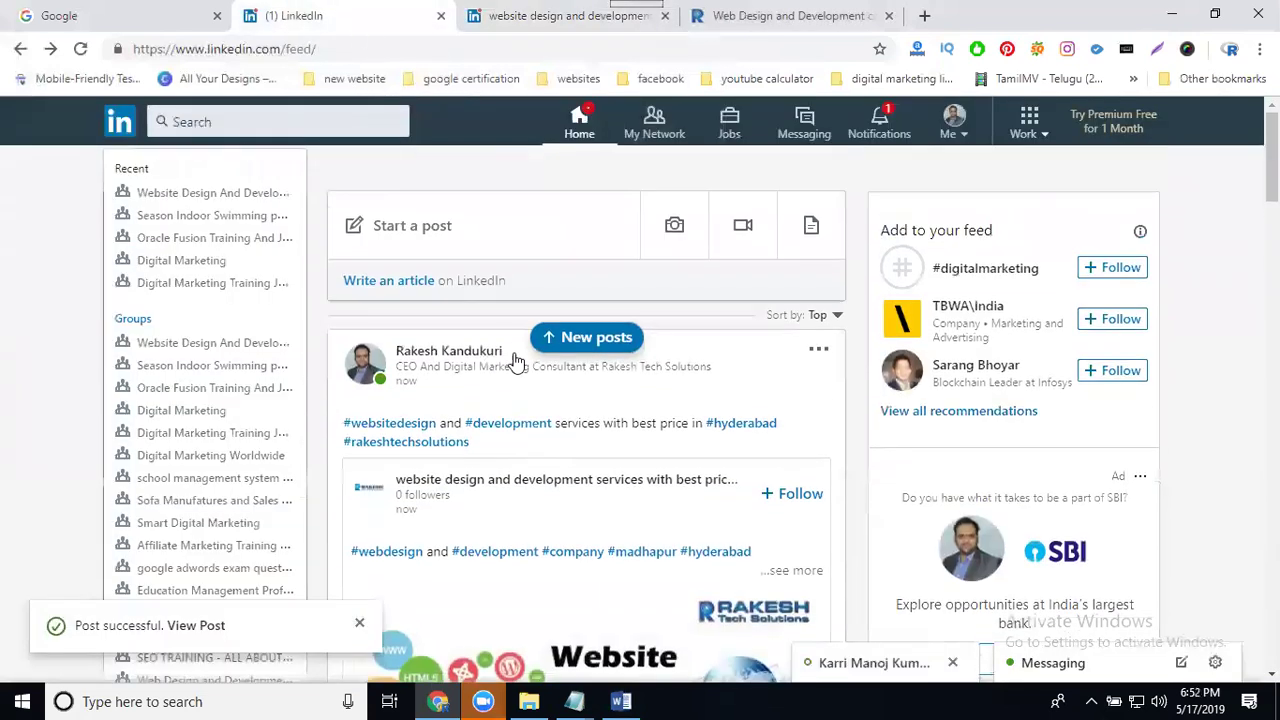
pyautogui.click(500, 214)
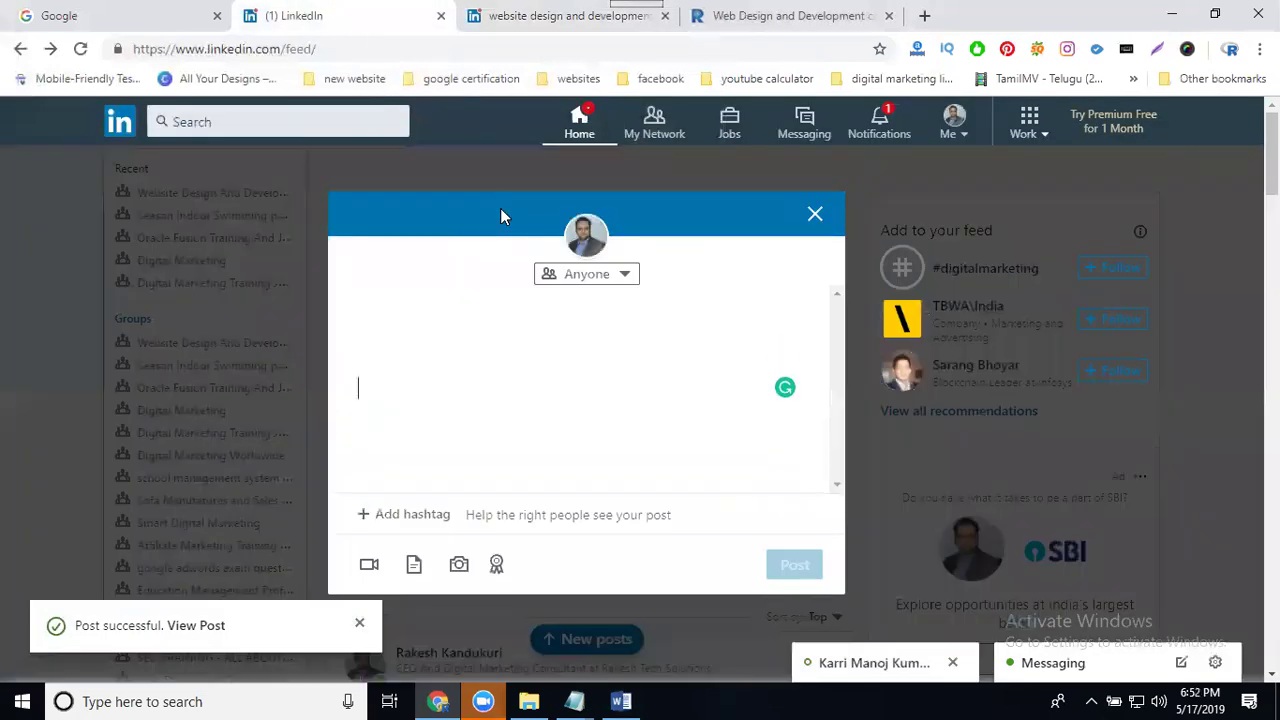
pyautogui.hotkey('ctrl', 'v')
# Step: Copy the video post's full caption and contact text from the company page
pyautogui.click(515, 15)
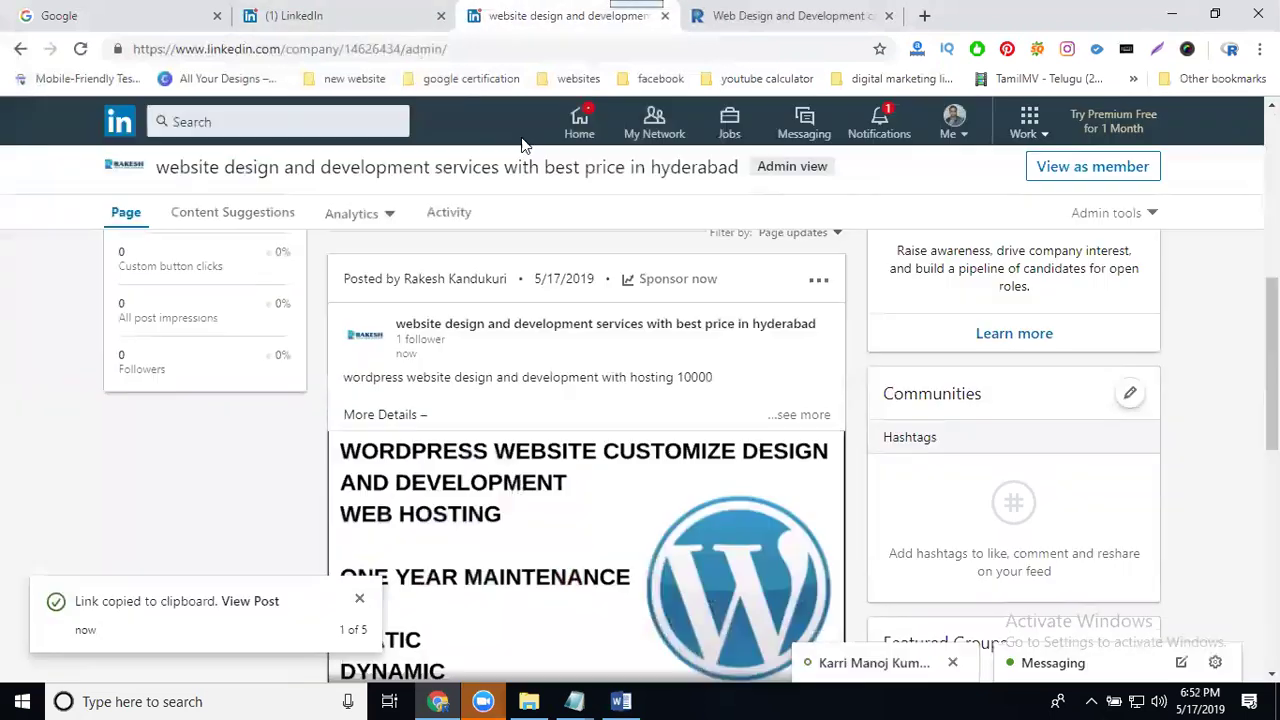
pyautogui.click(785, 415)
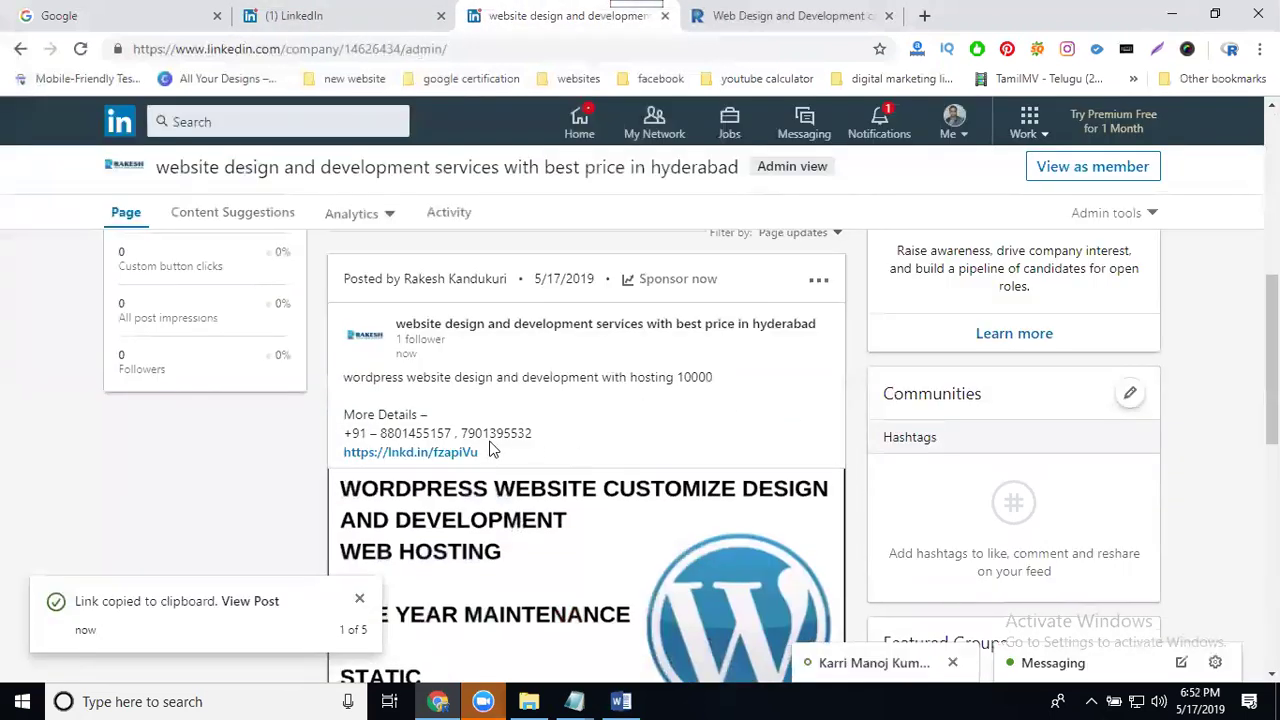
pyautogui.moveTo(534, 440); pyautogui.dragTo(340, 381)
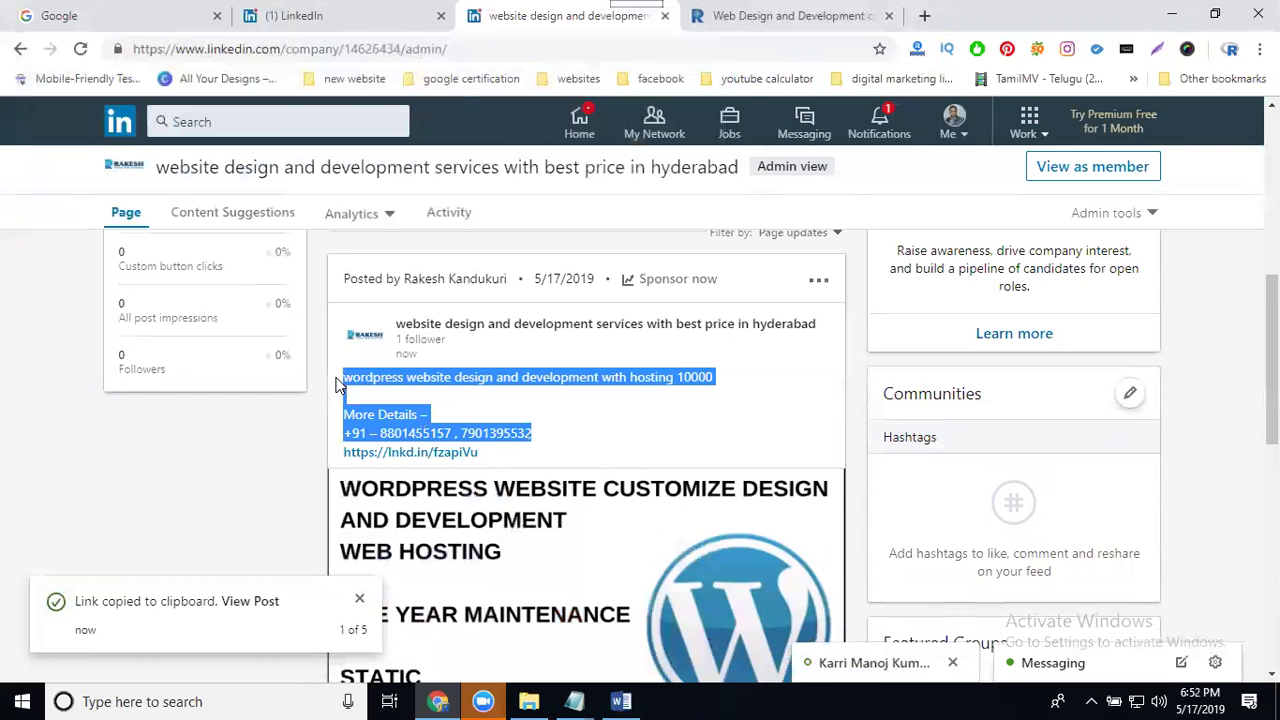
pyautogui.click(339, 20)
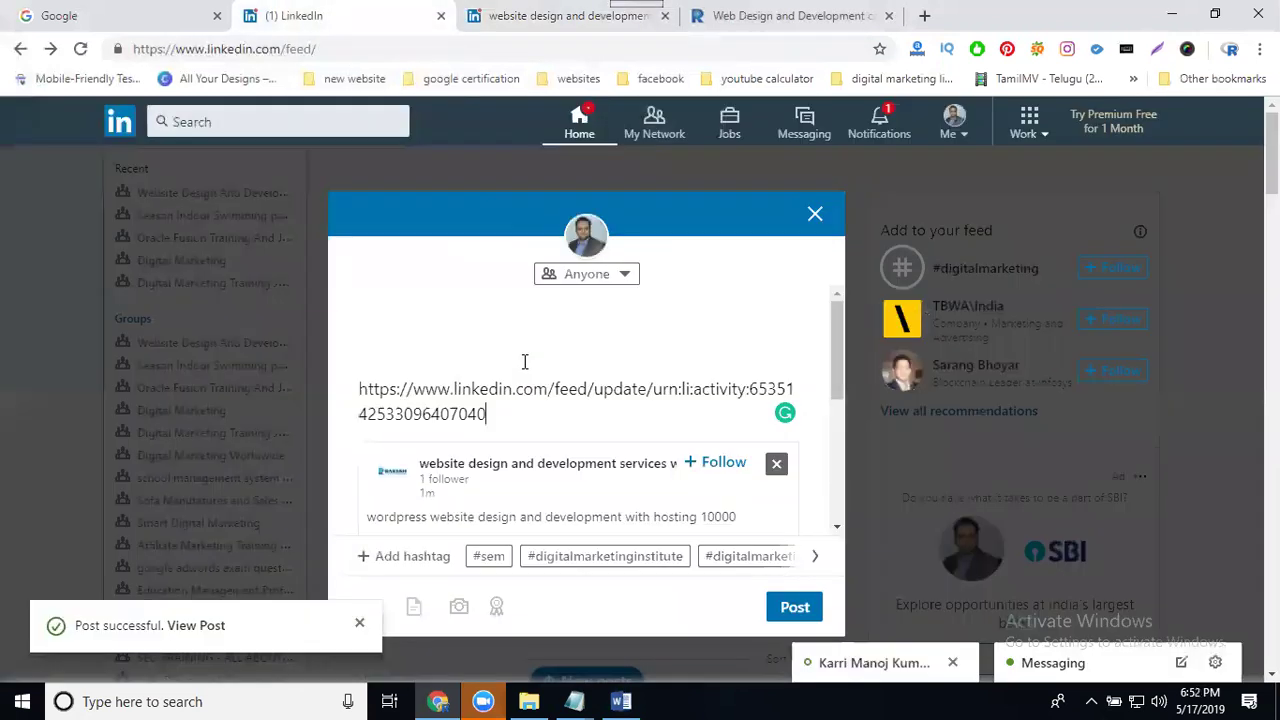
# Step: Replace the link with the copied caption and hashtag wordpress, website and development
pyautogui.hotkey('ctrl', 'a')
pyautogui.hotkey('ctrl', 'v')
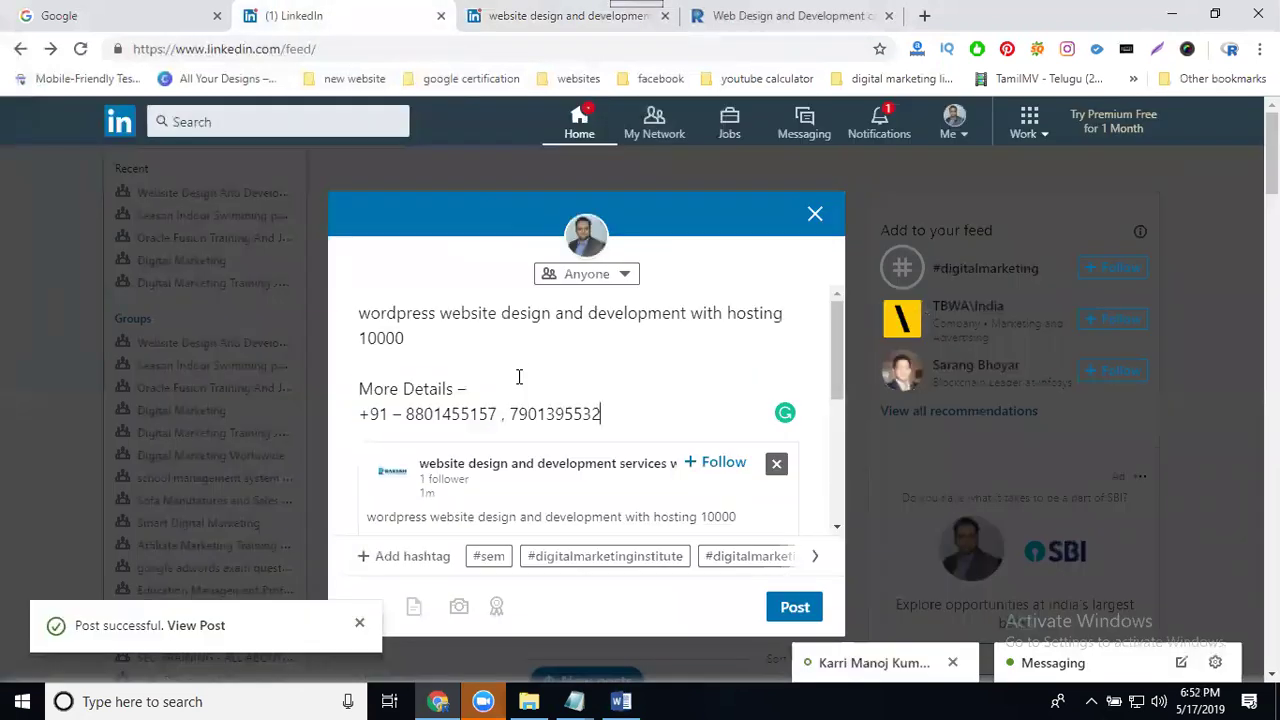
pyautogui.click(363, 312)
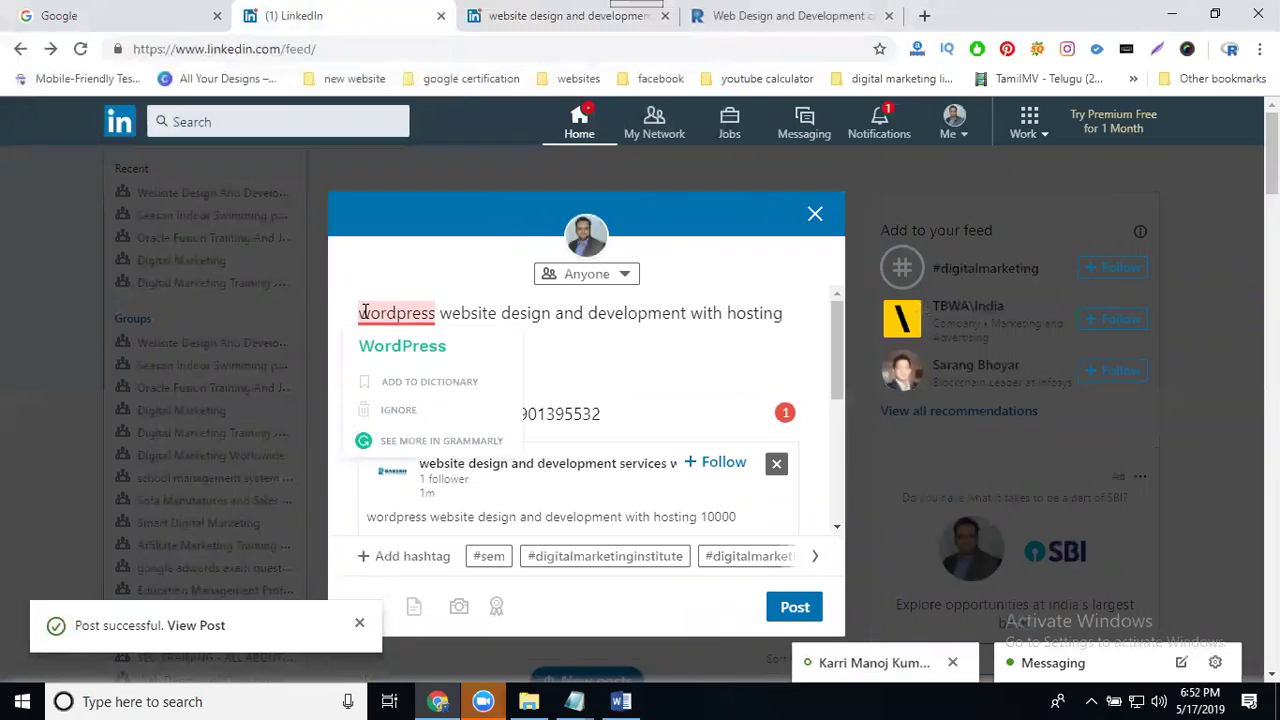
pyautogui.write('#')
pyautogui.click(449, 314)
pyautogui.write('#')
pyautogui.click(607, 314)
pyautogui.write('#')
# Step: Append #rakeshtechsolutions after 'hosting 10000' and publish the reshare
pyautogui.click(519, 341)
pyautogui.write('#rakeshtechsolutions')
pyautogui.scroll(-2, 571, 357)
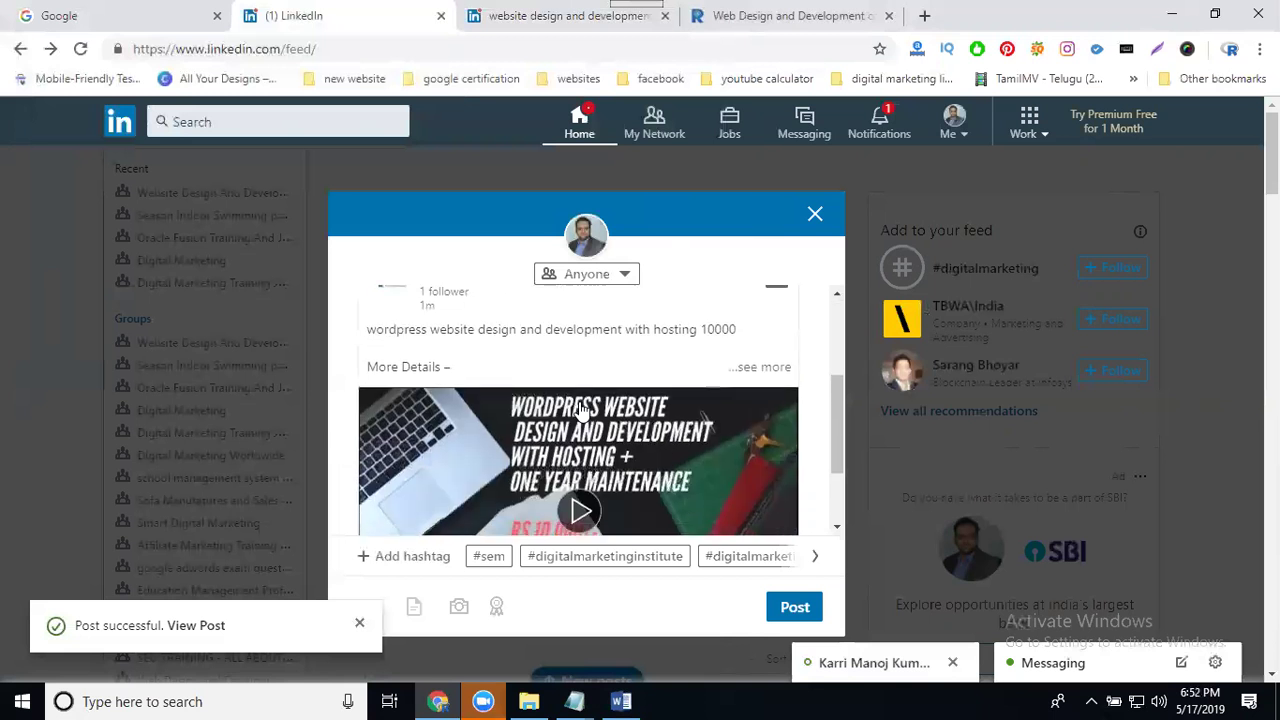
pyautogui.click(791, 609)
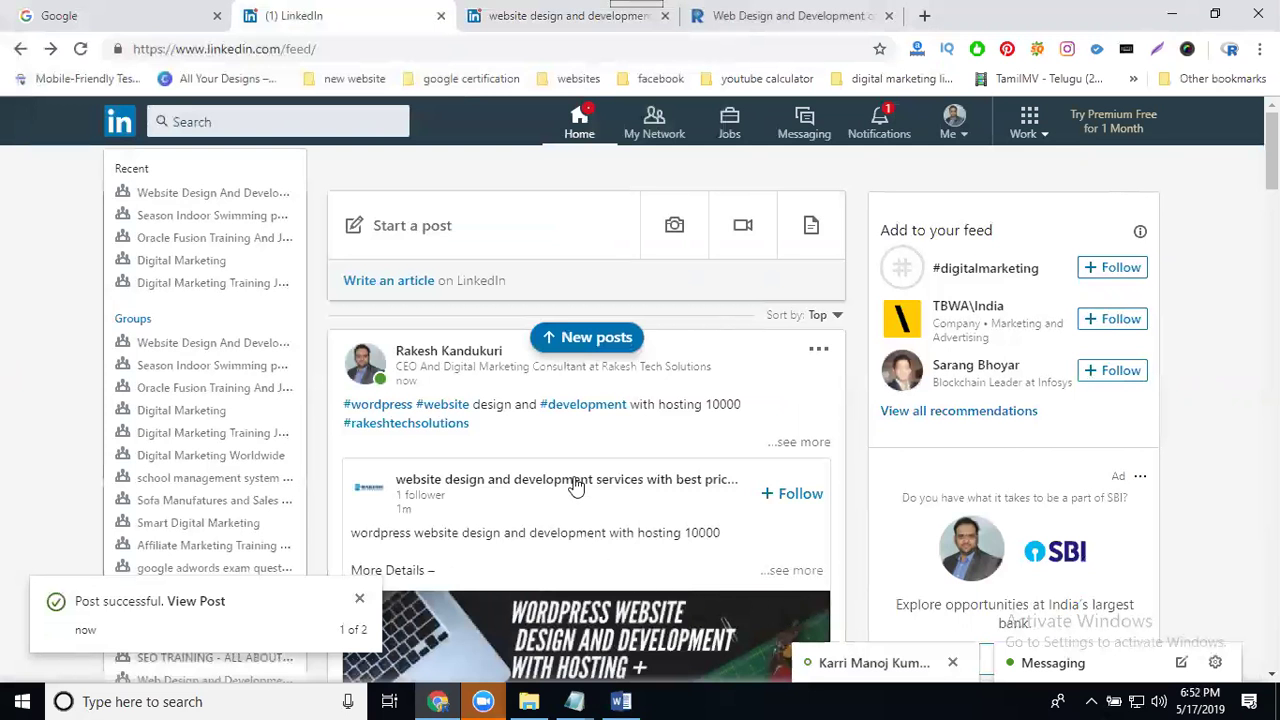
# Step: Scroll the feed down to the reshared WordPress post and play its embedded video
pyautogui.scroll(-2, 606, 463)
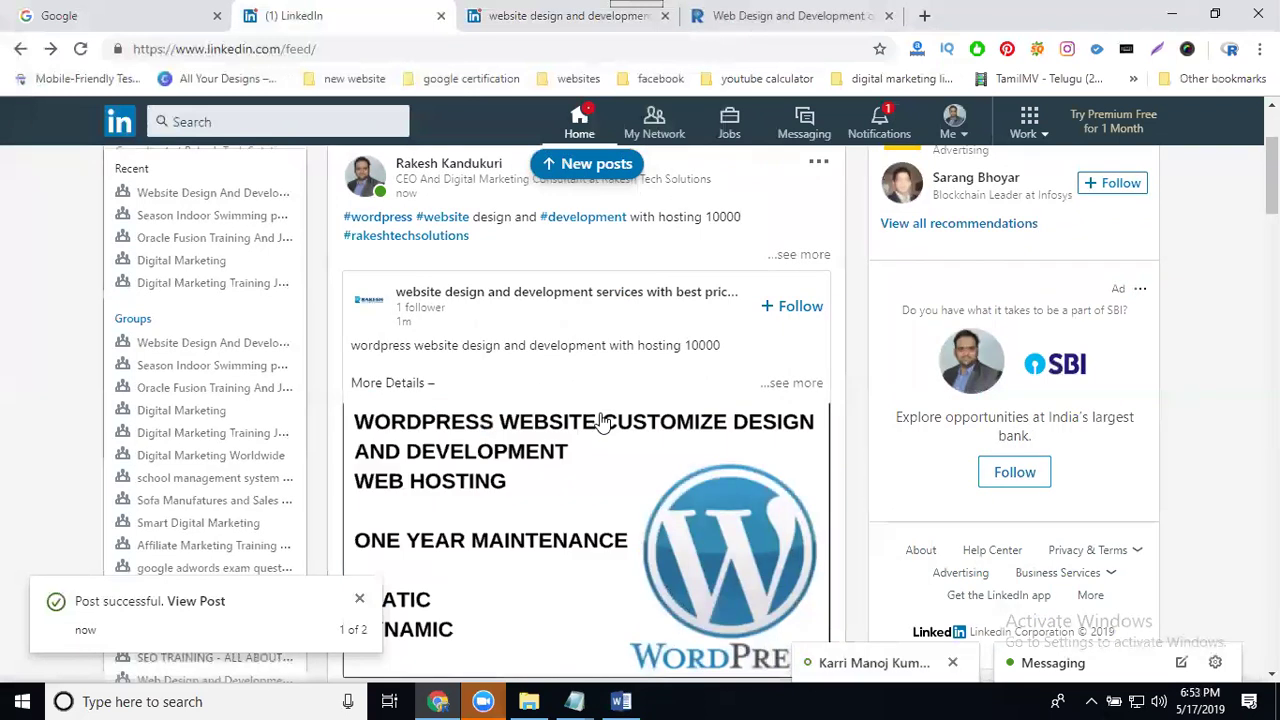
pyautogui.moveTo(812, 660)
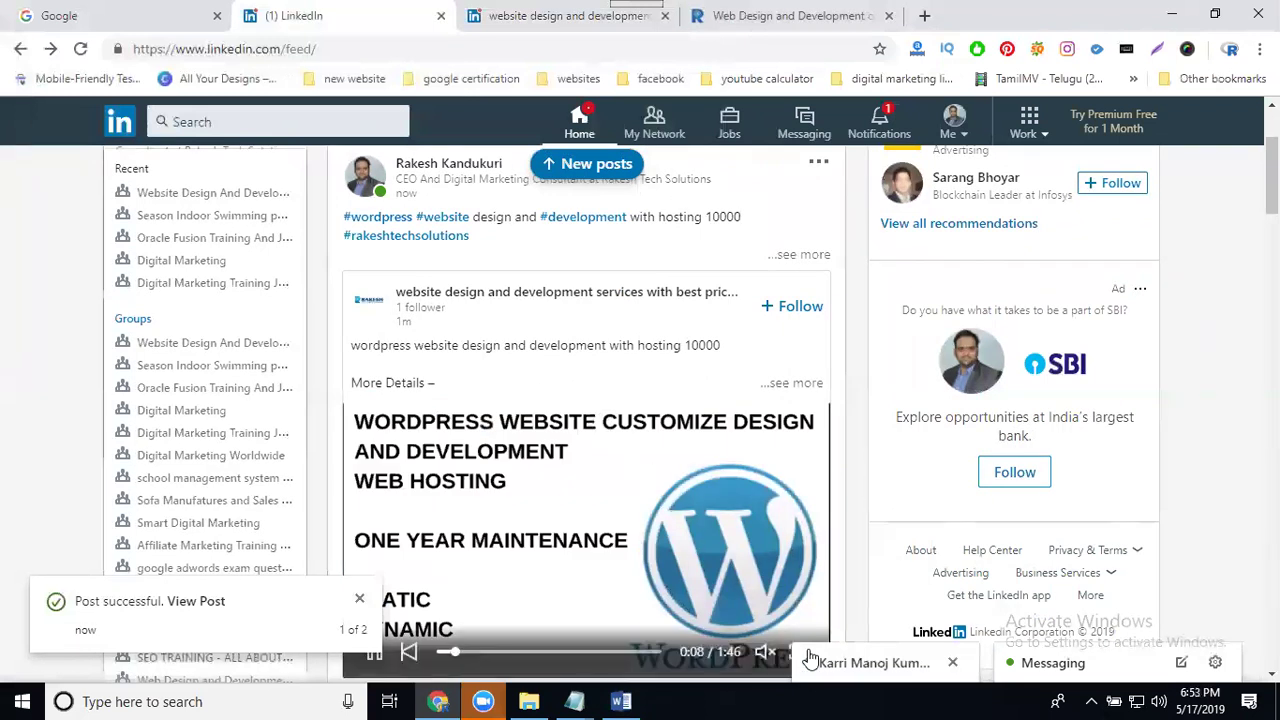